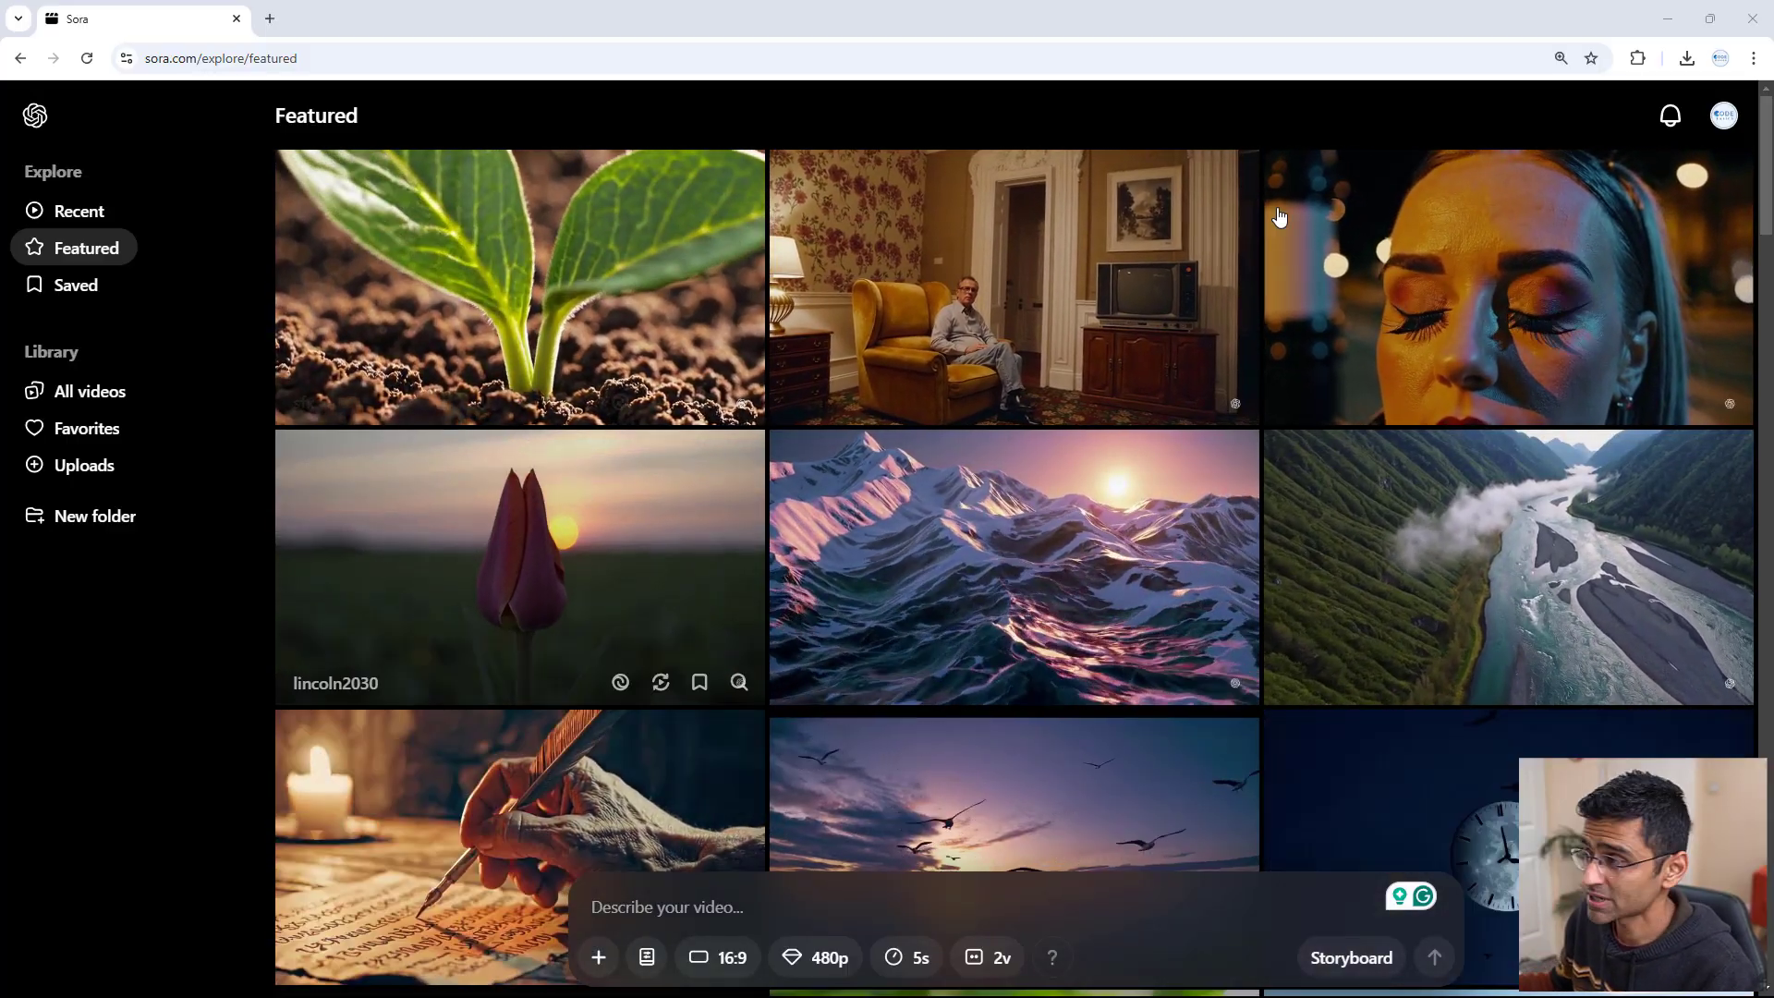
Check the account plan's 1,000 credits and the available subscription plans, then return to Featured
click(1724, 115)
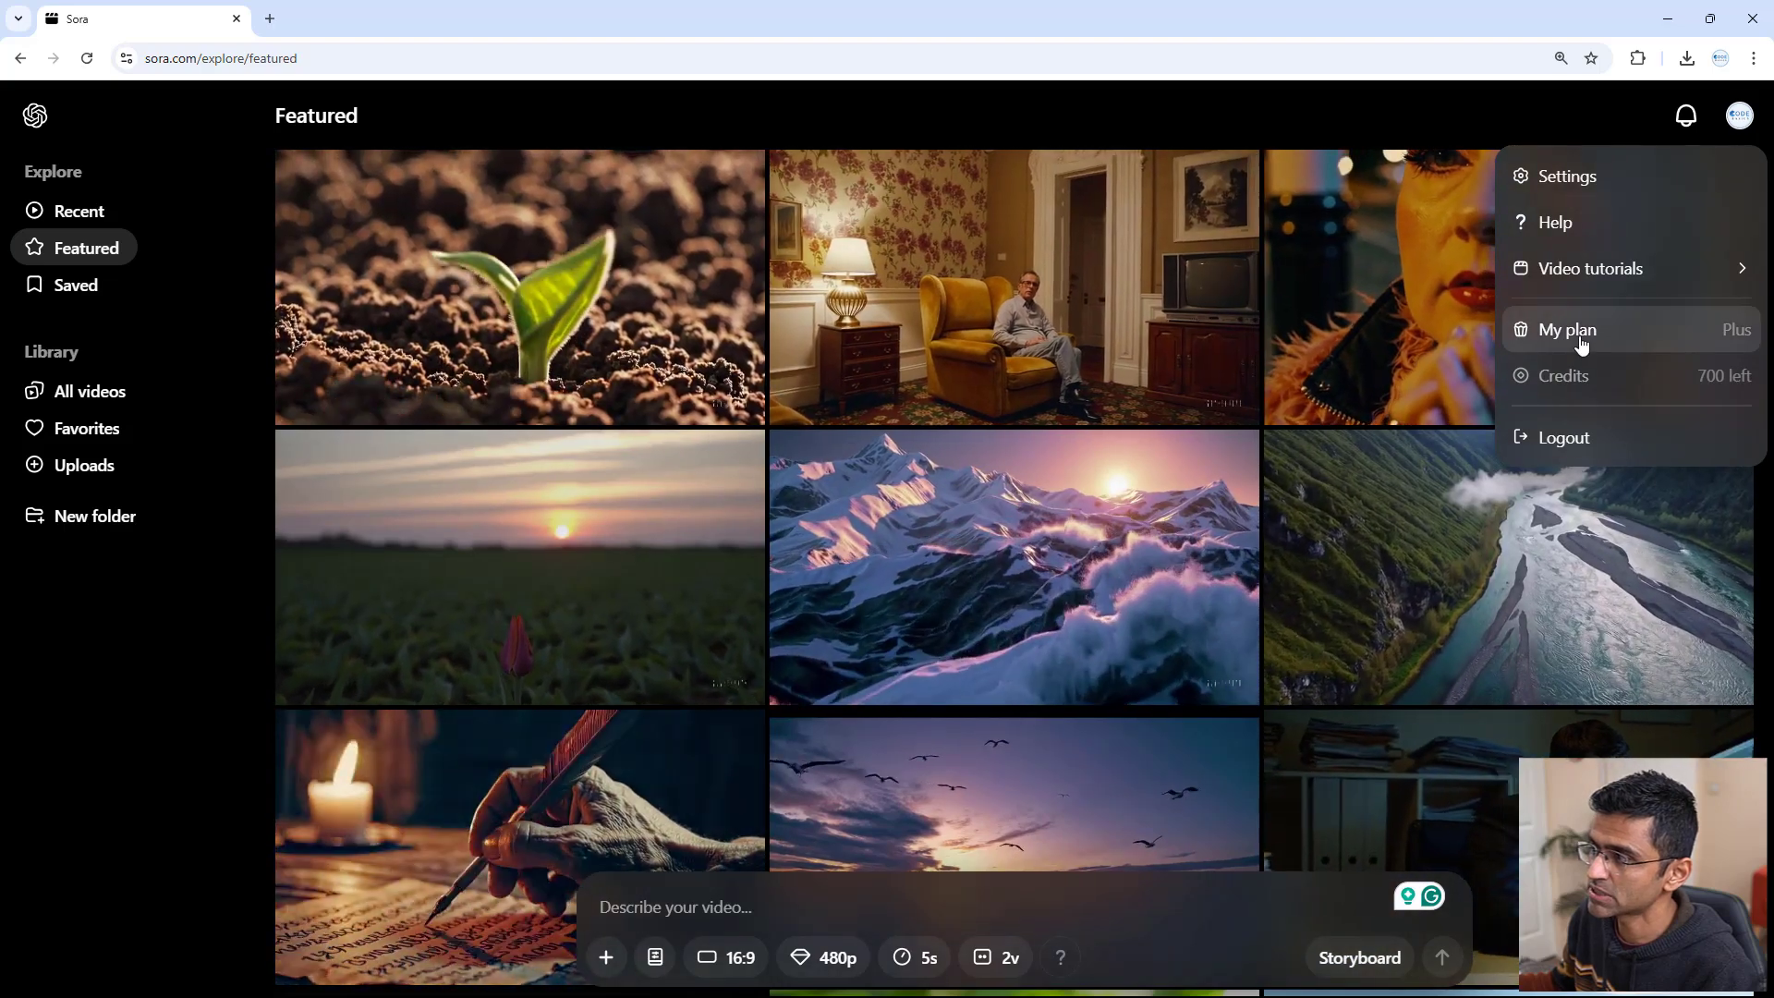
click(1573, 333)
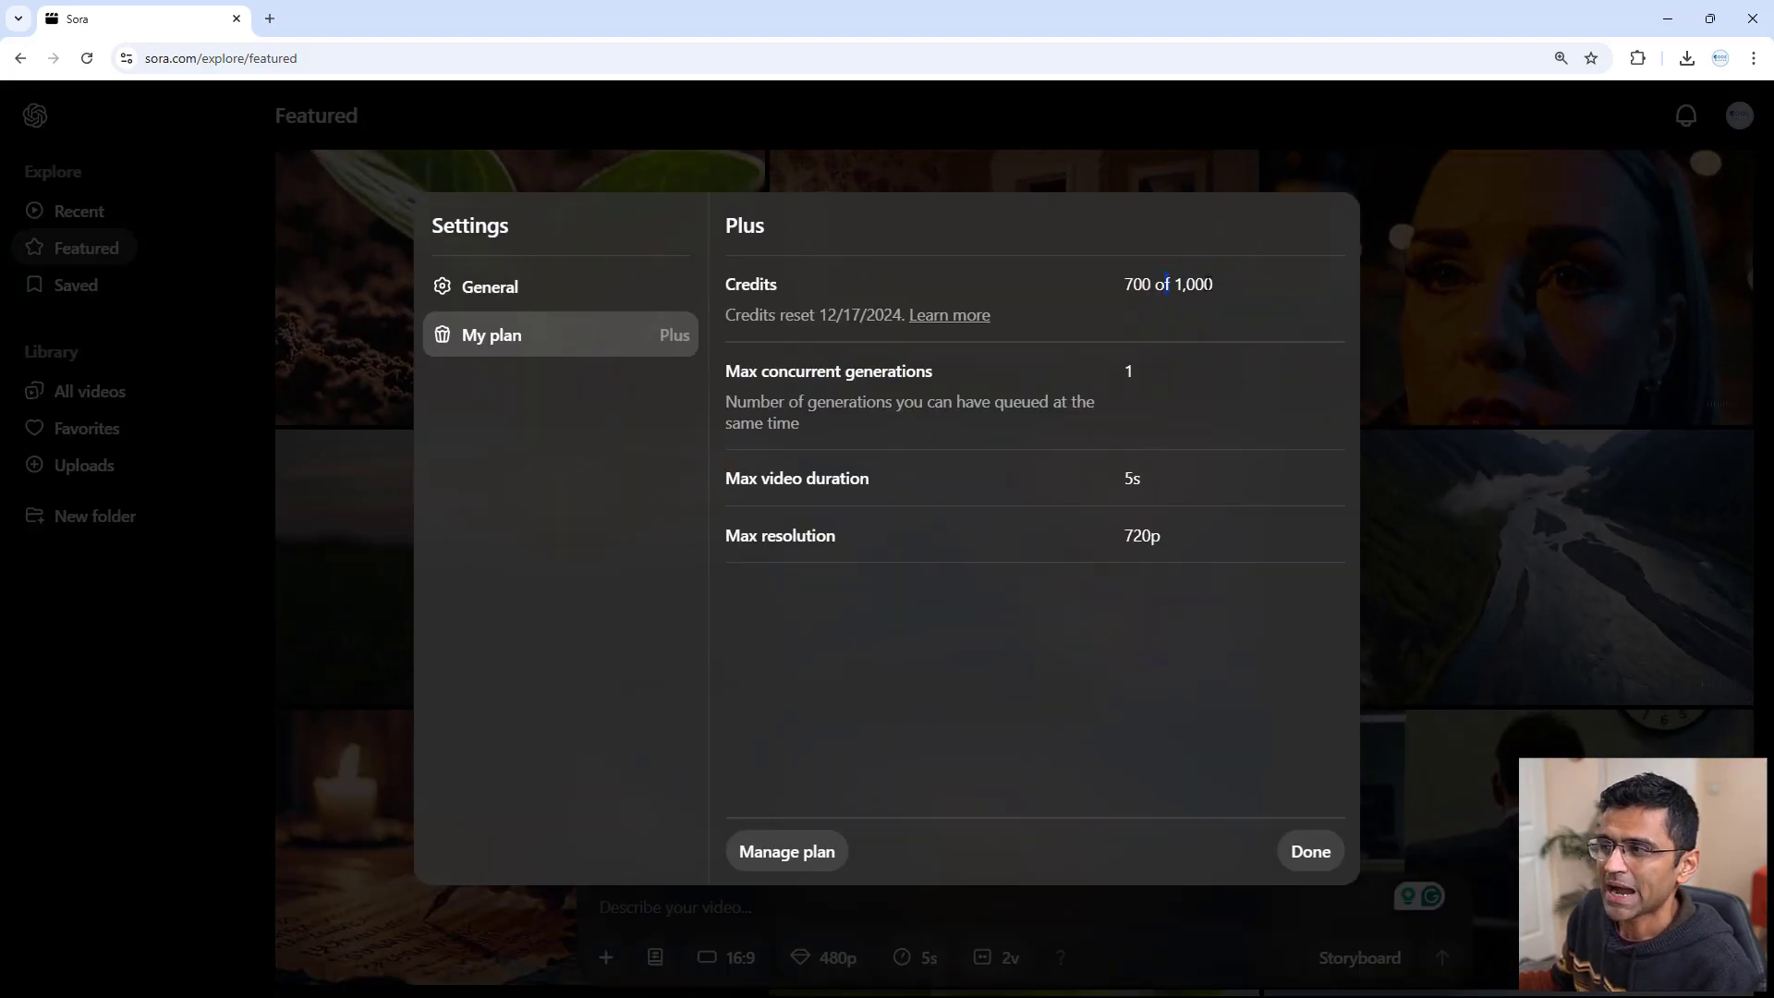
double_click(1234, 287)
click(1235, 286)
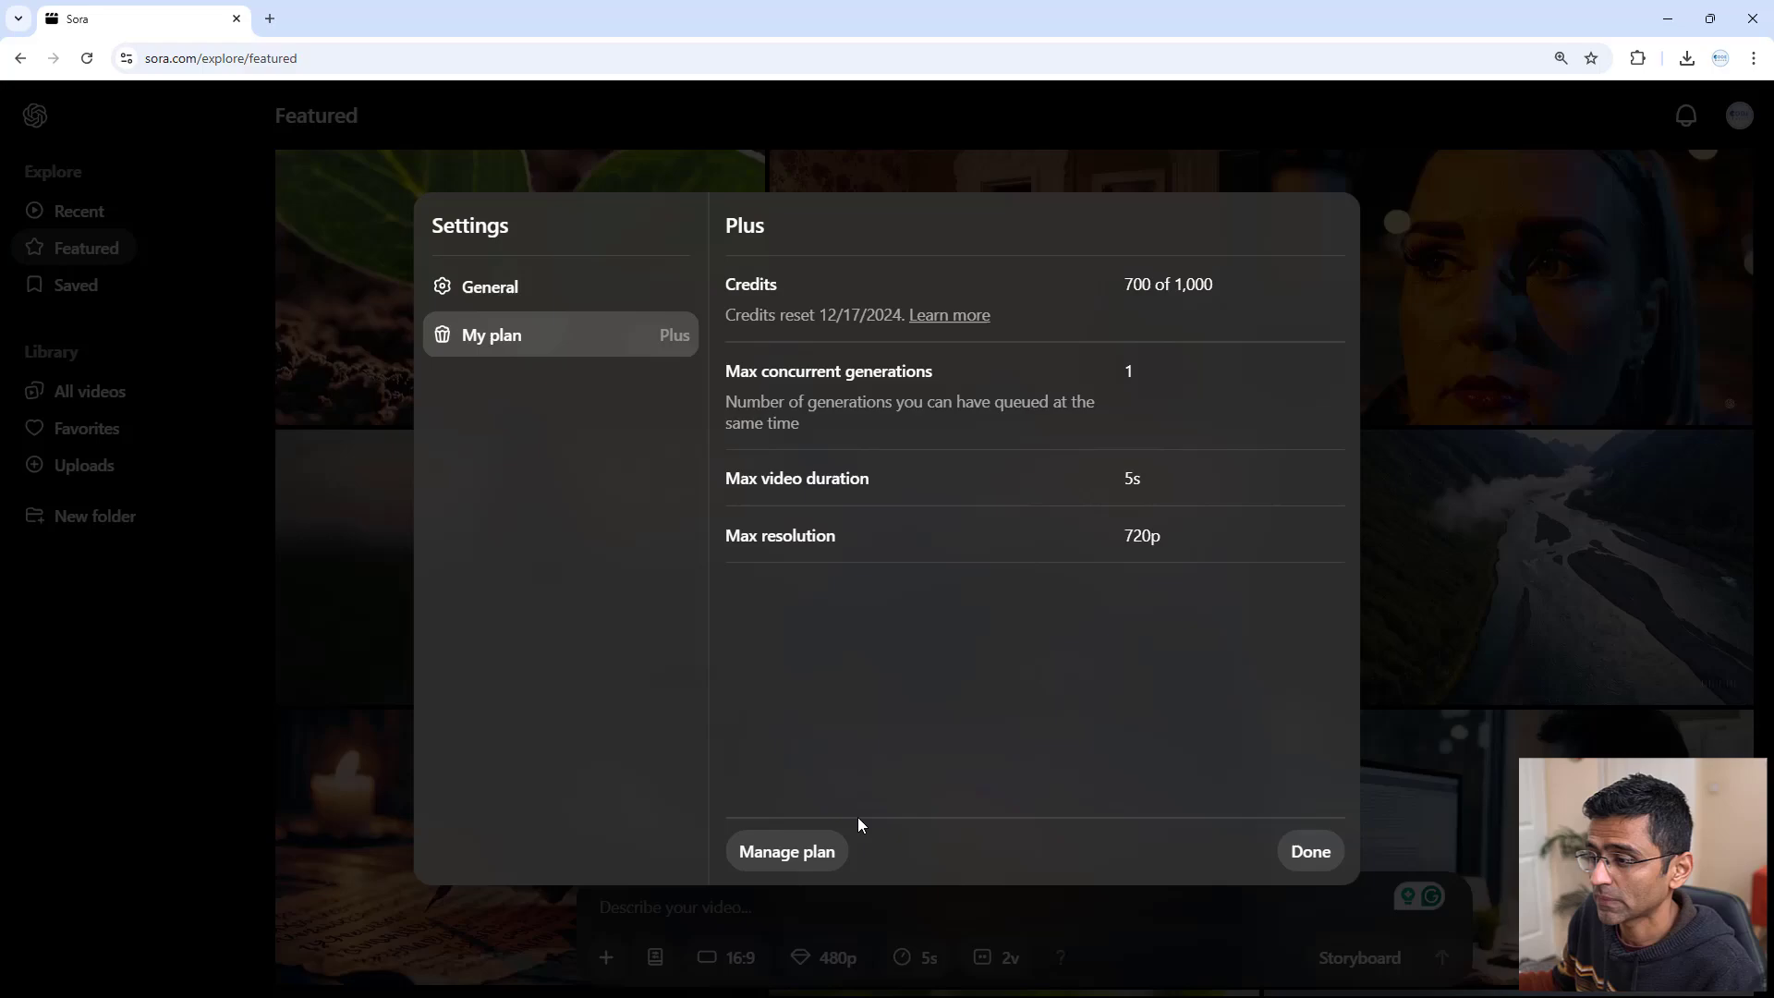
click(820, 848)
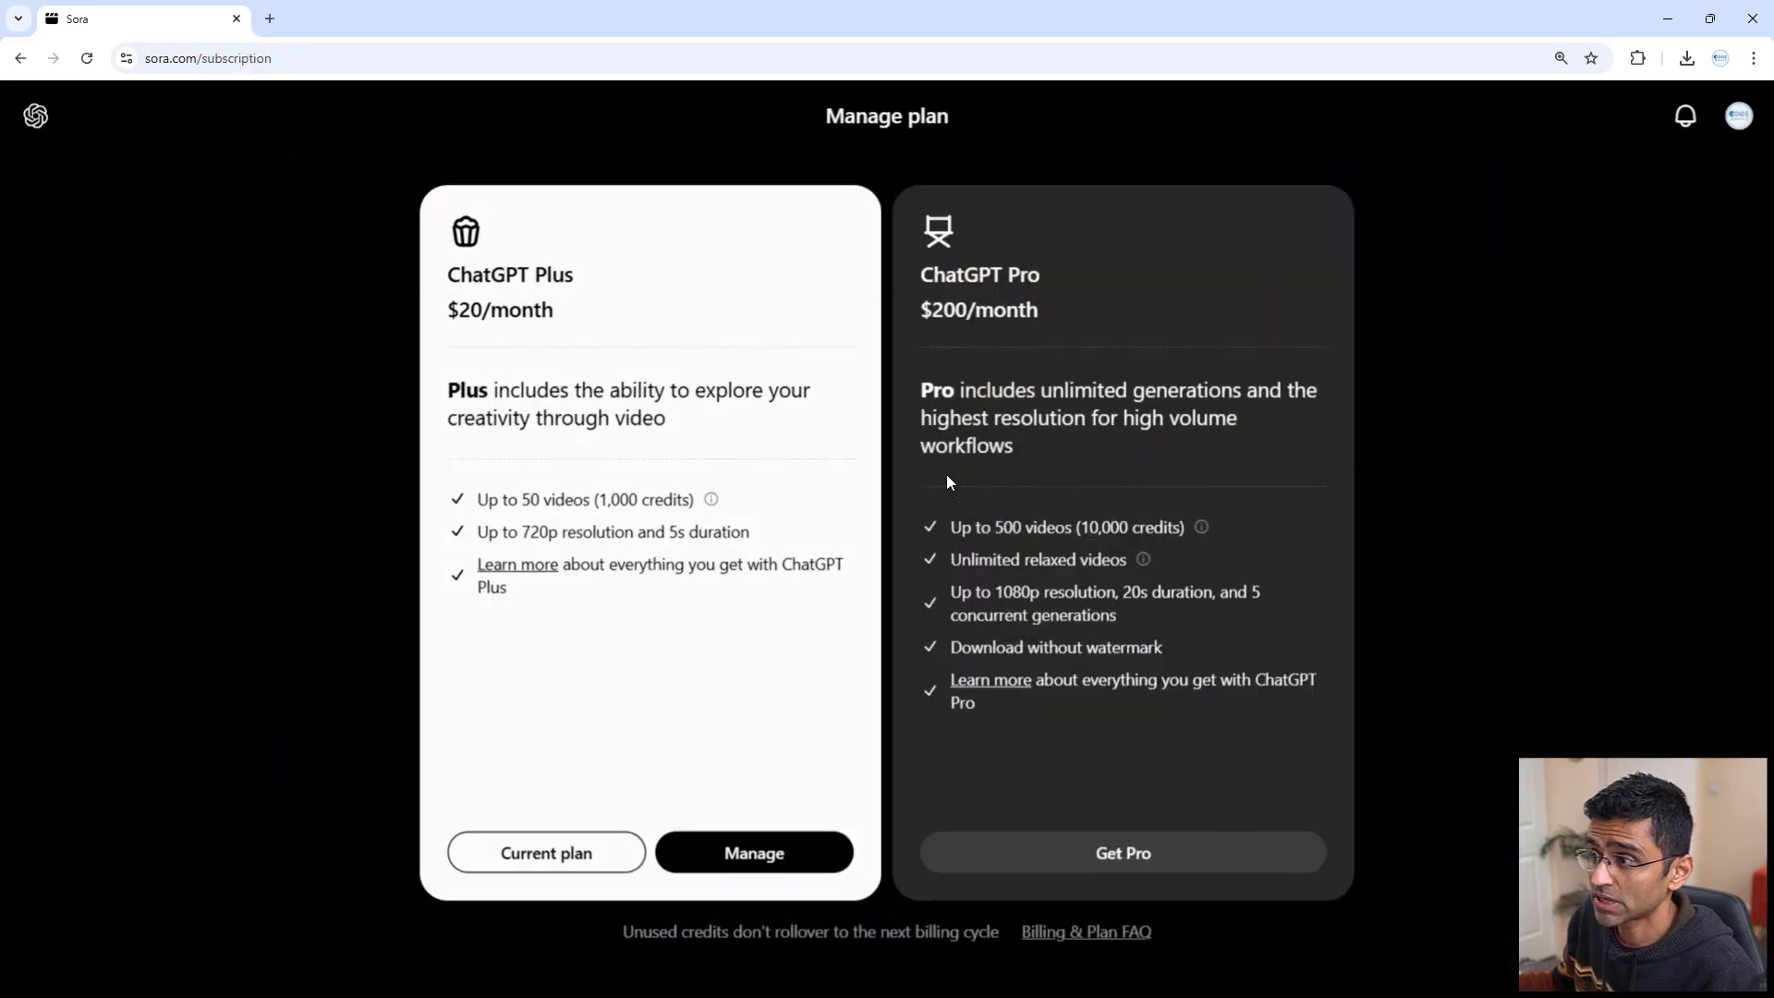
click(1069, 317)
click(27, 65)
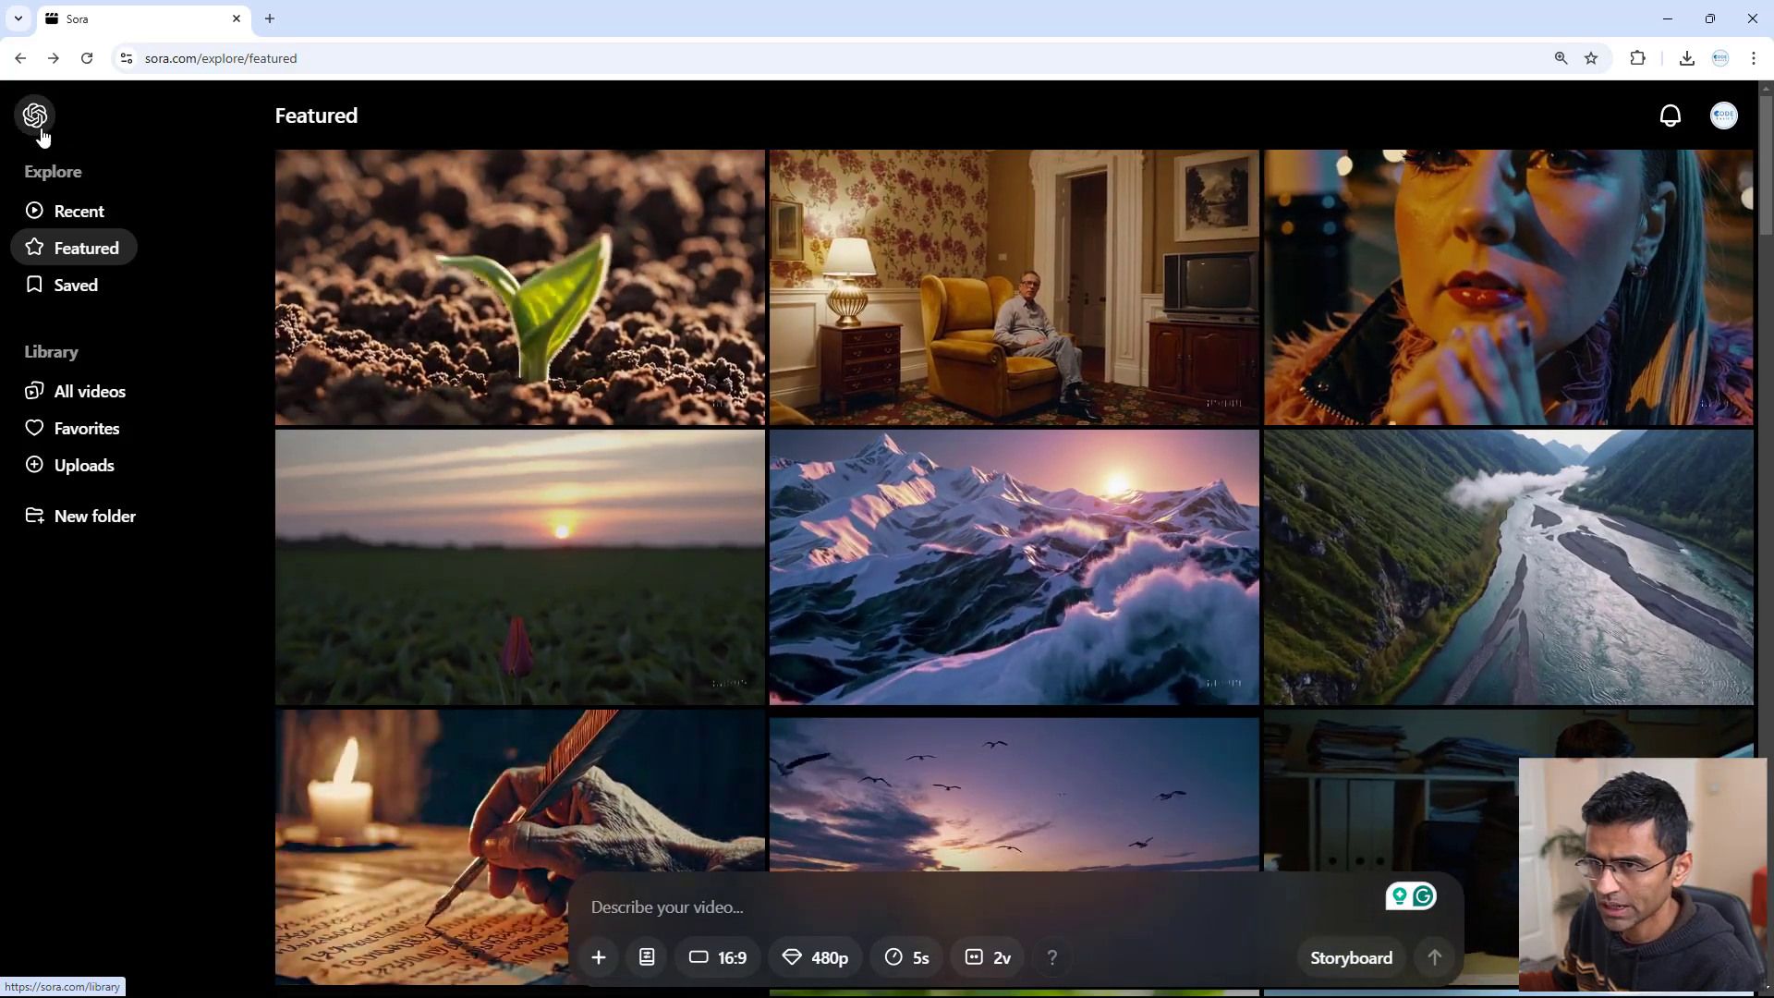
Open All videos, then bring the chipmunk.jpg Photos window forward and move it up-left
click(89, 391)
key(alt+Tab)
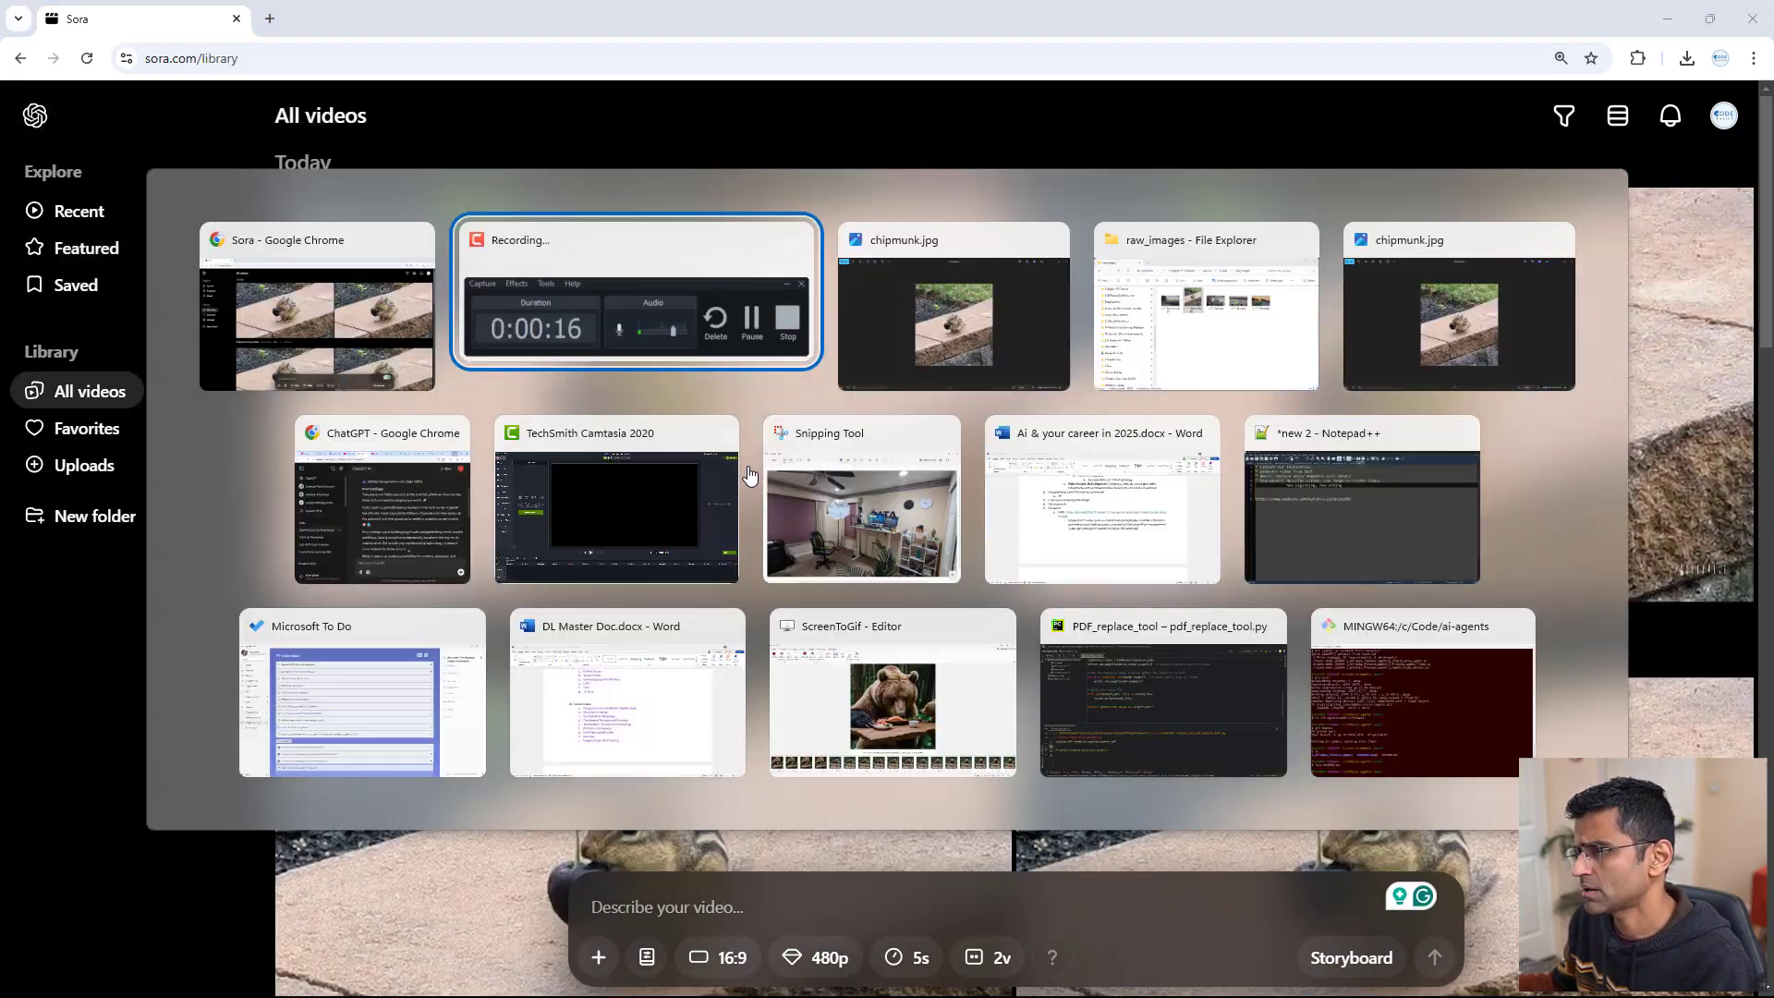
key(alt+Tab)
key(alt+Tab)
key(alt+Tab)
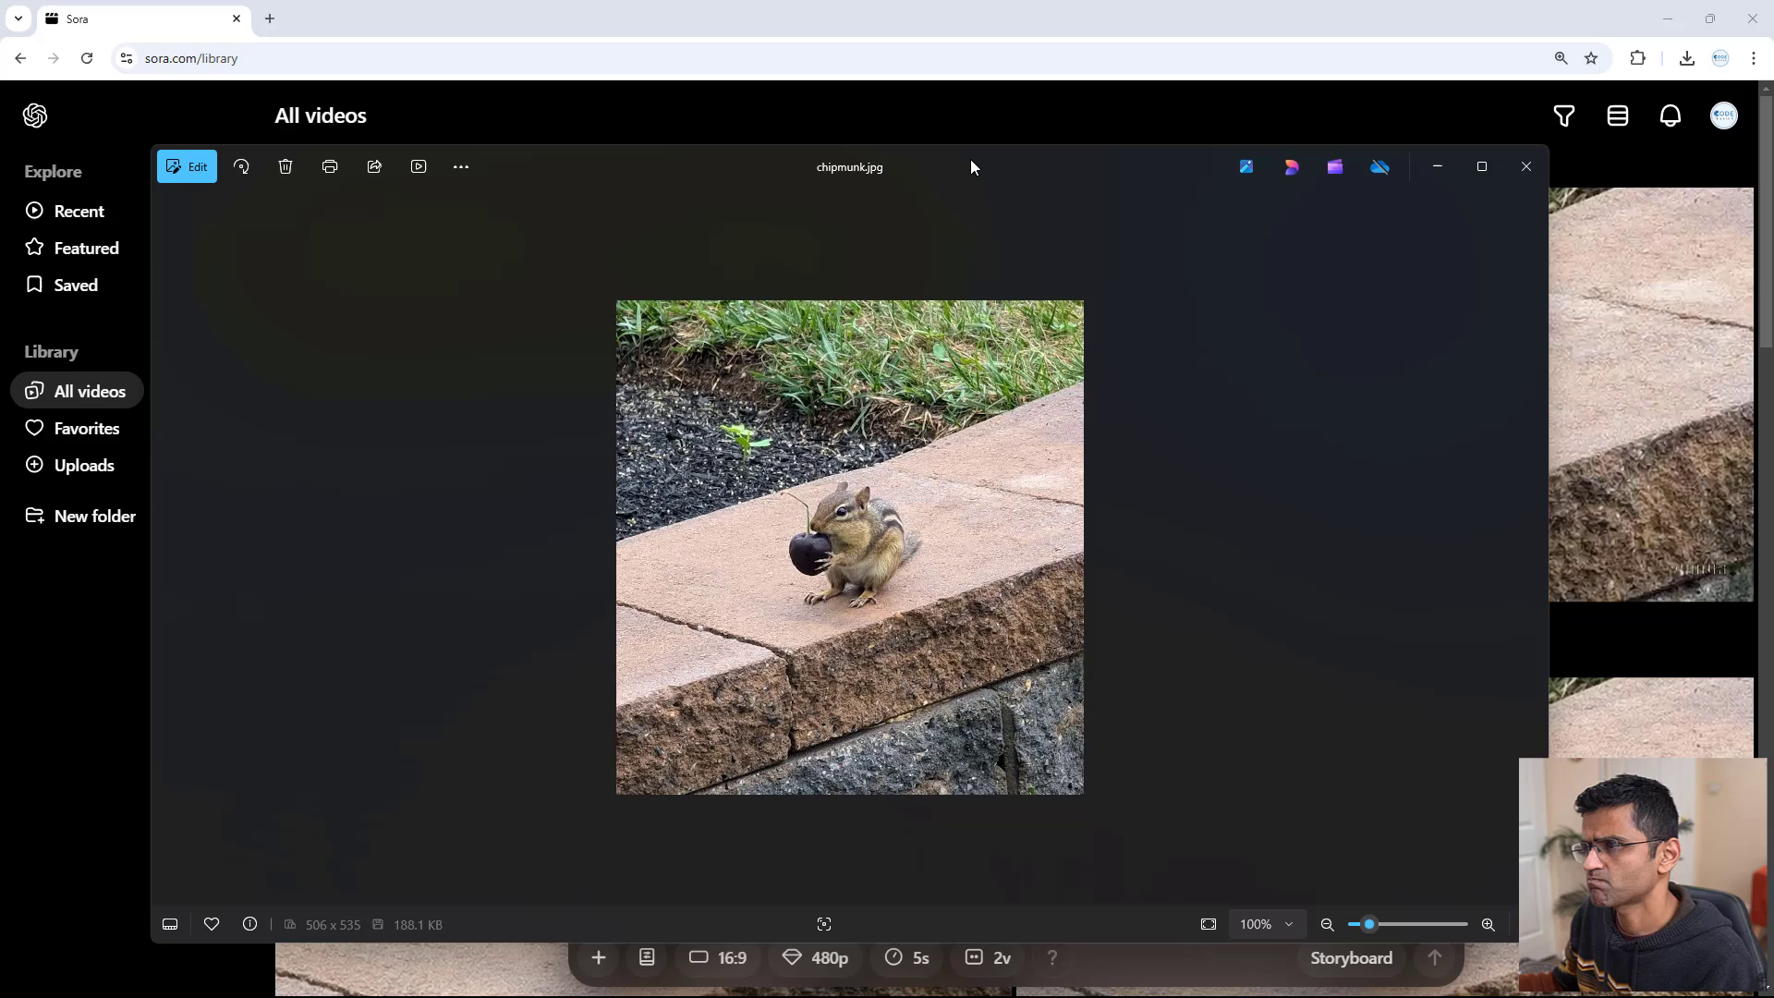
drag(970, 159, 843, 126)
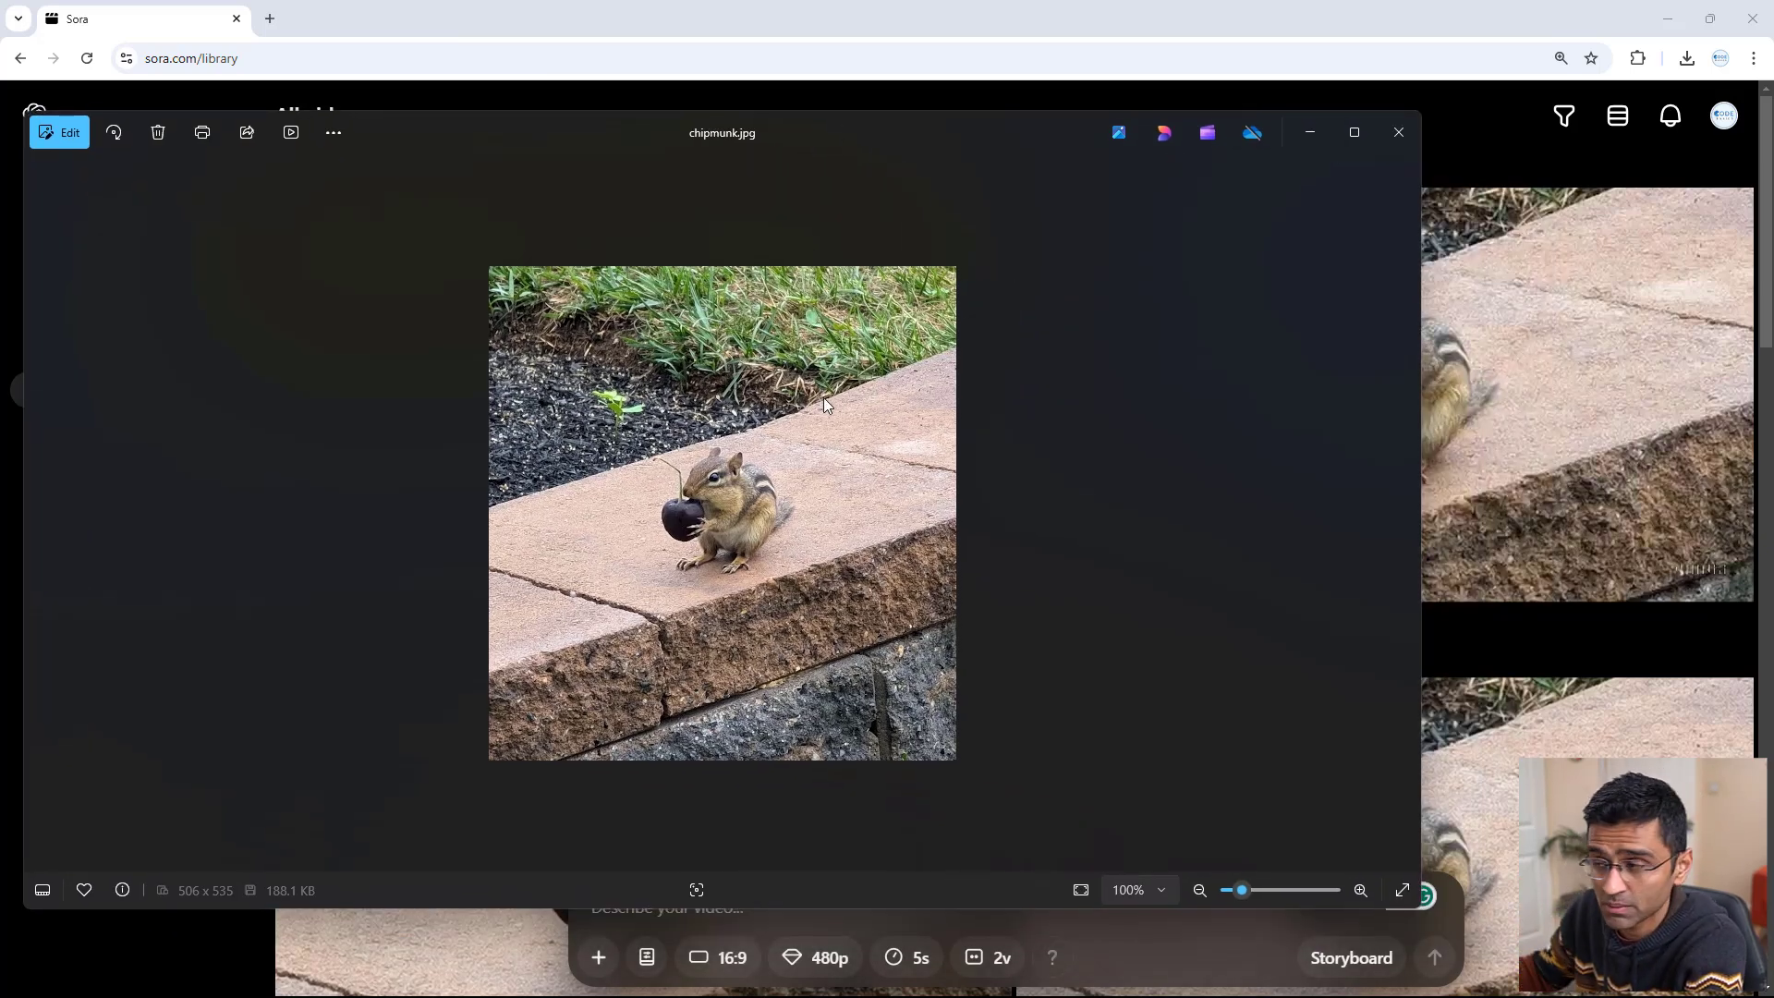
Open the Chipmunk Cherry Feast video and its storyboard showing the image and two prompt cards
click(1143, 16)
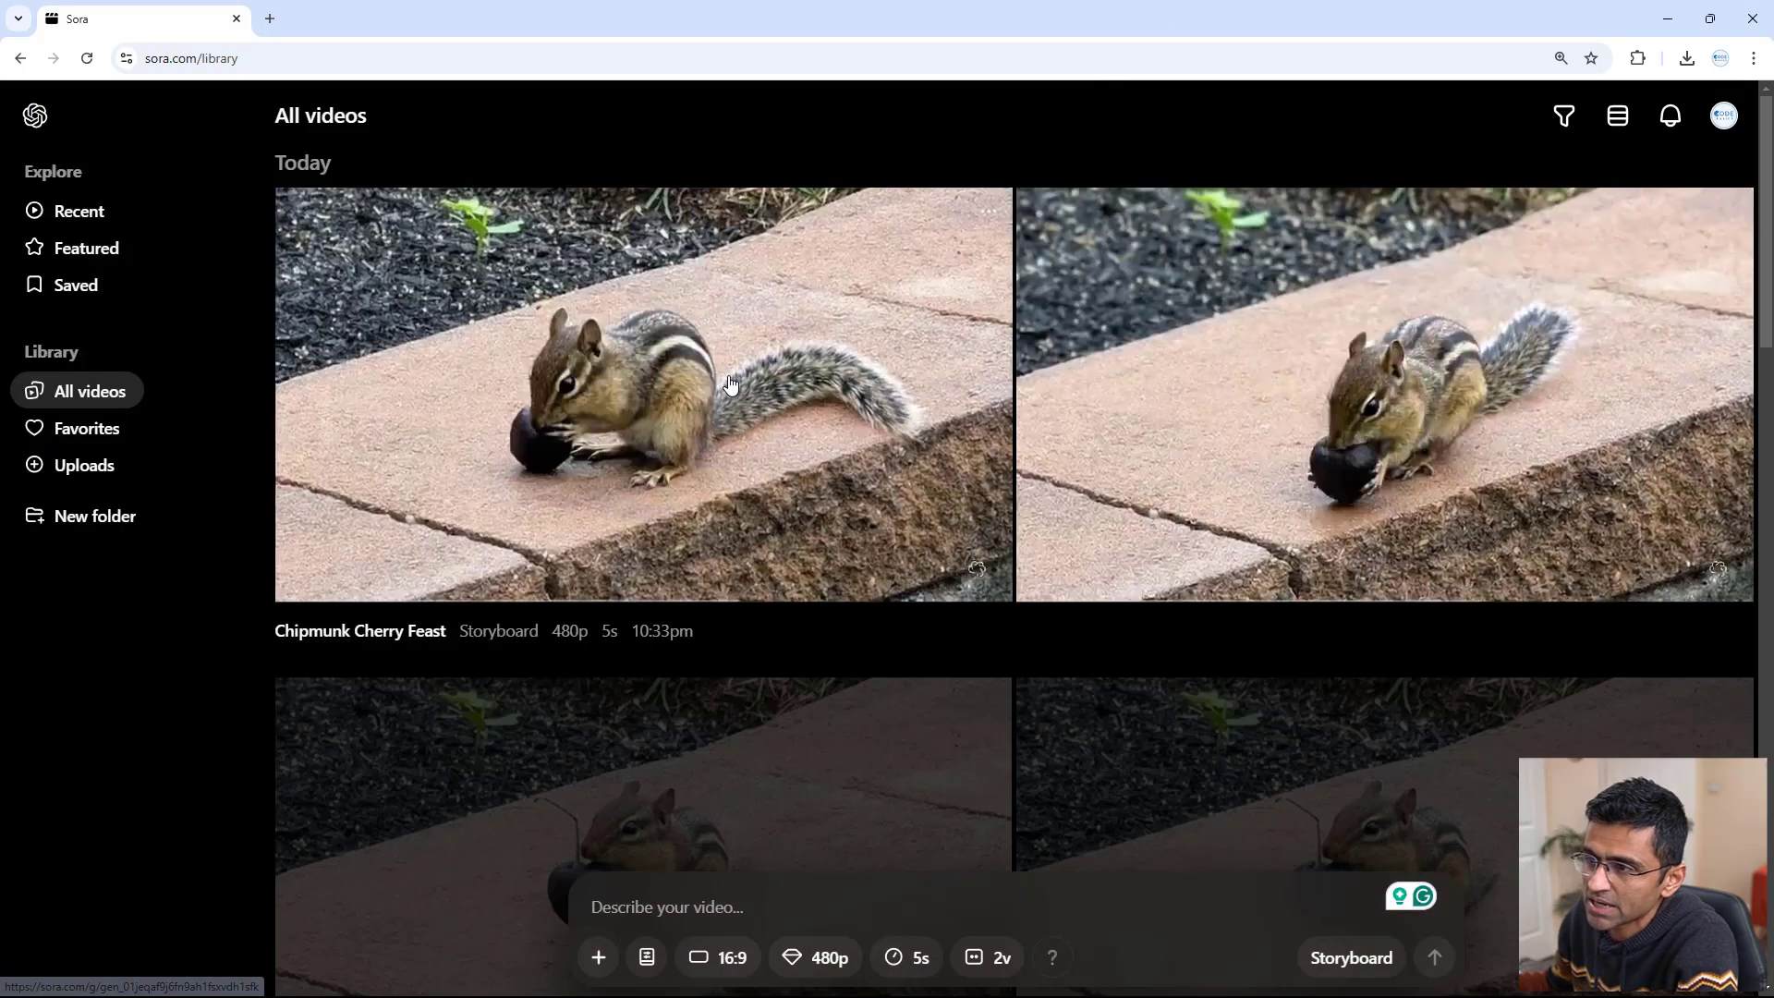
click(646, 397)
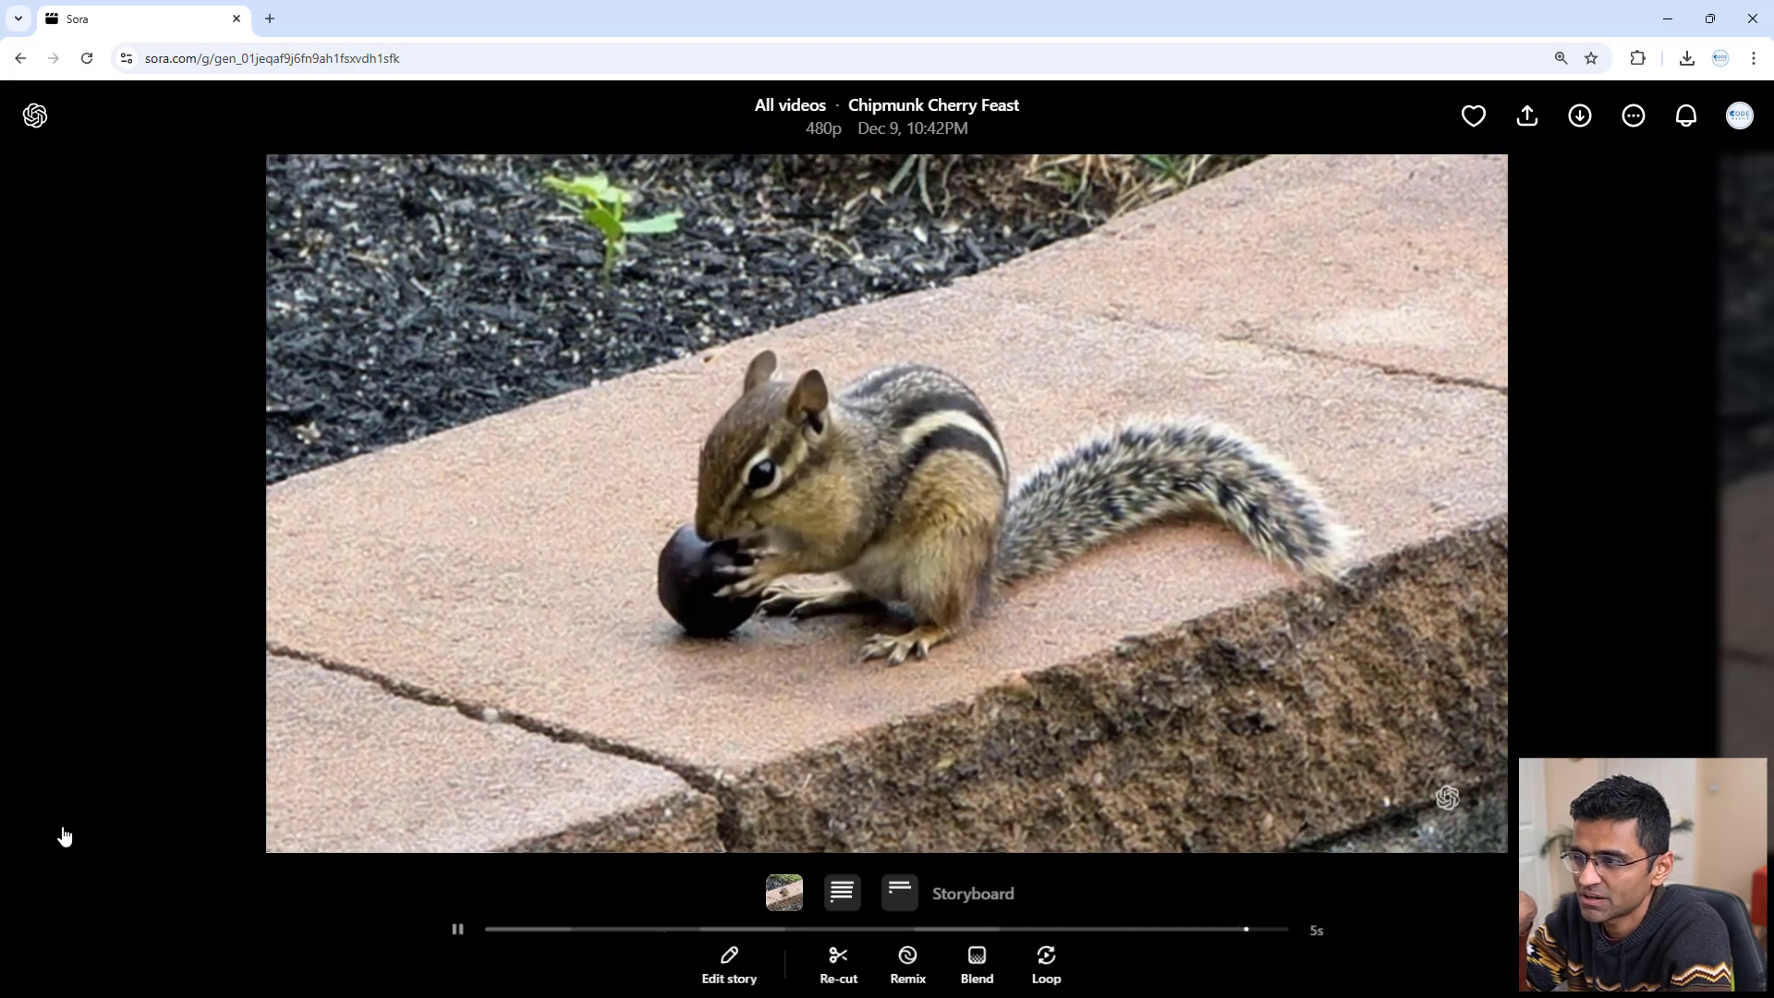
mouse_move(843, 902)
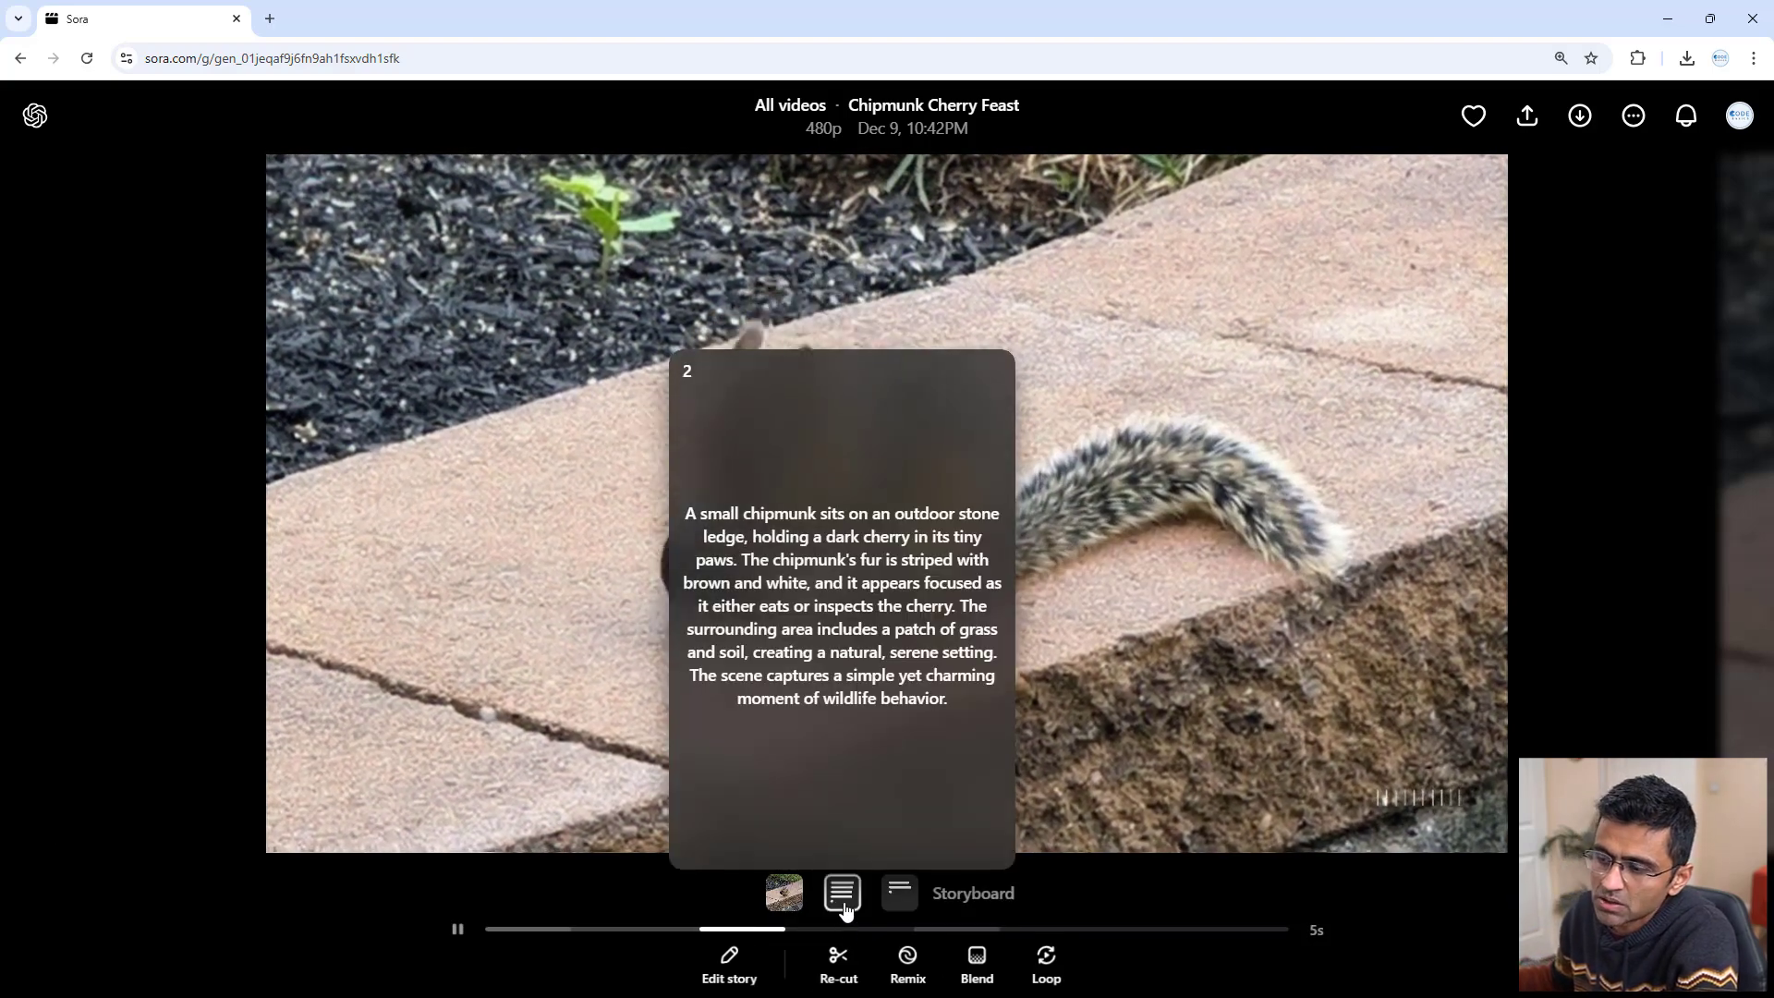
click(843, 893)
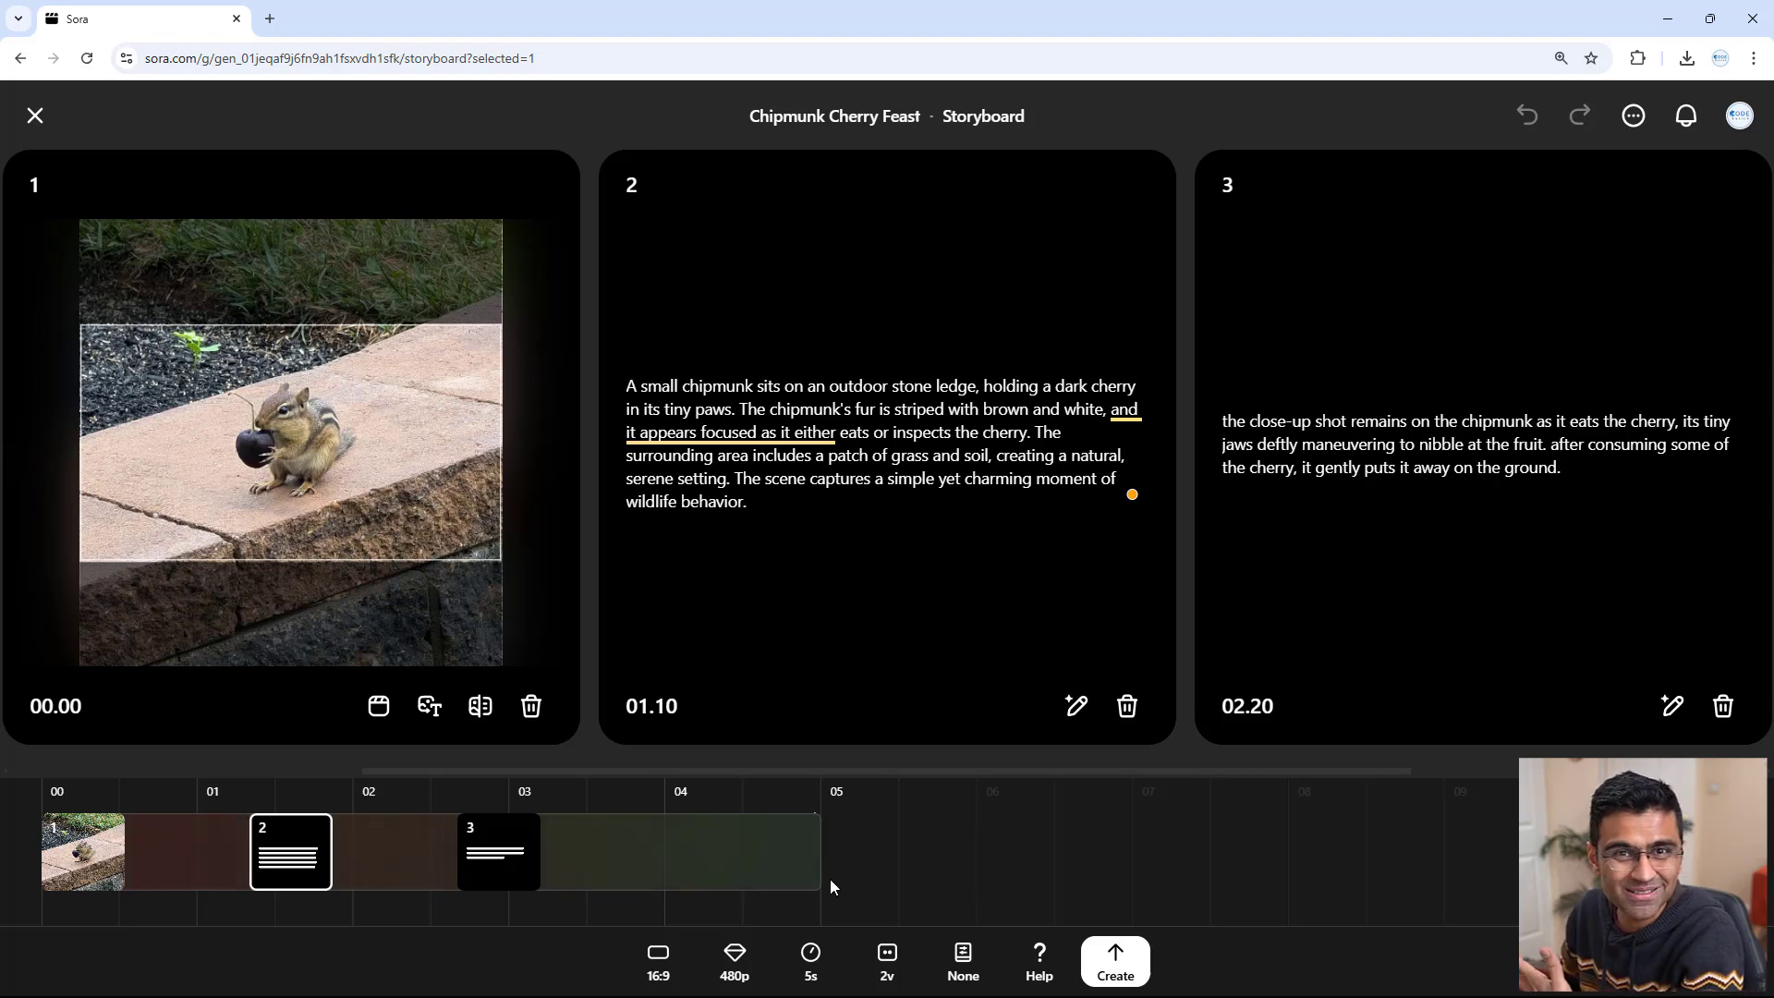
Add scene 4 'Now chipmunk drinks water' after card 3 and create the new video
mouse_move(204, 834)
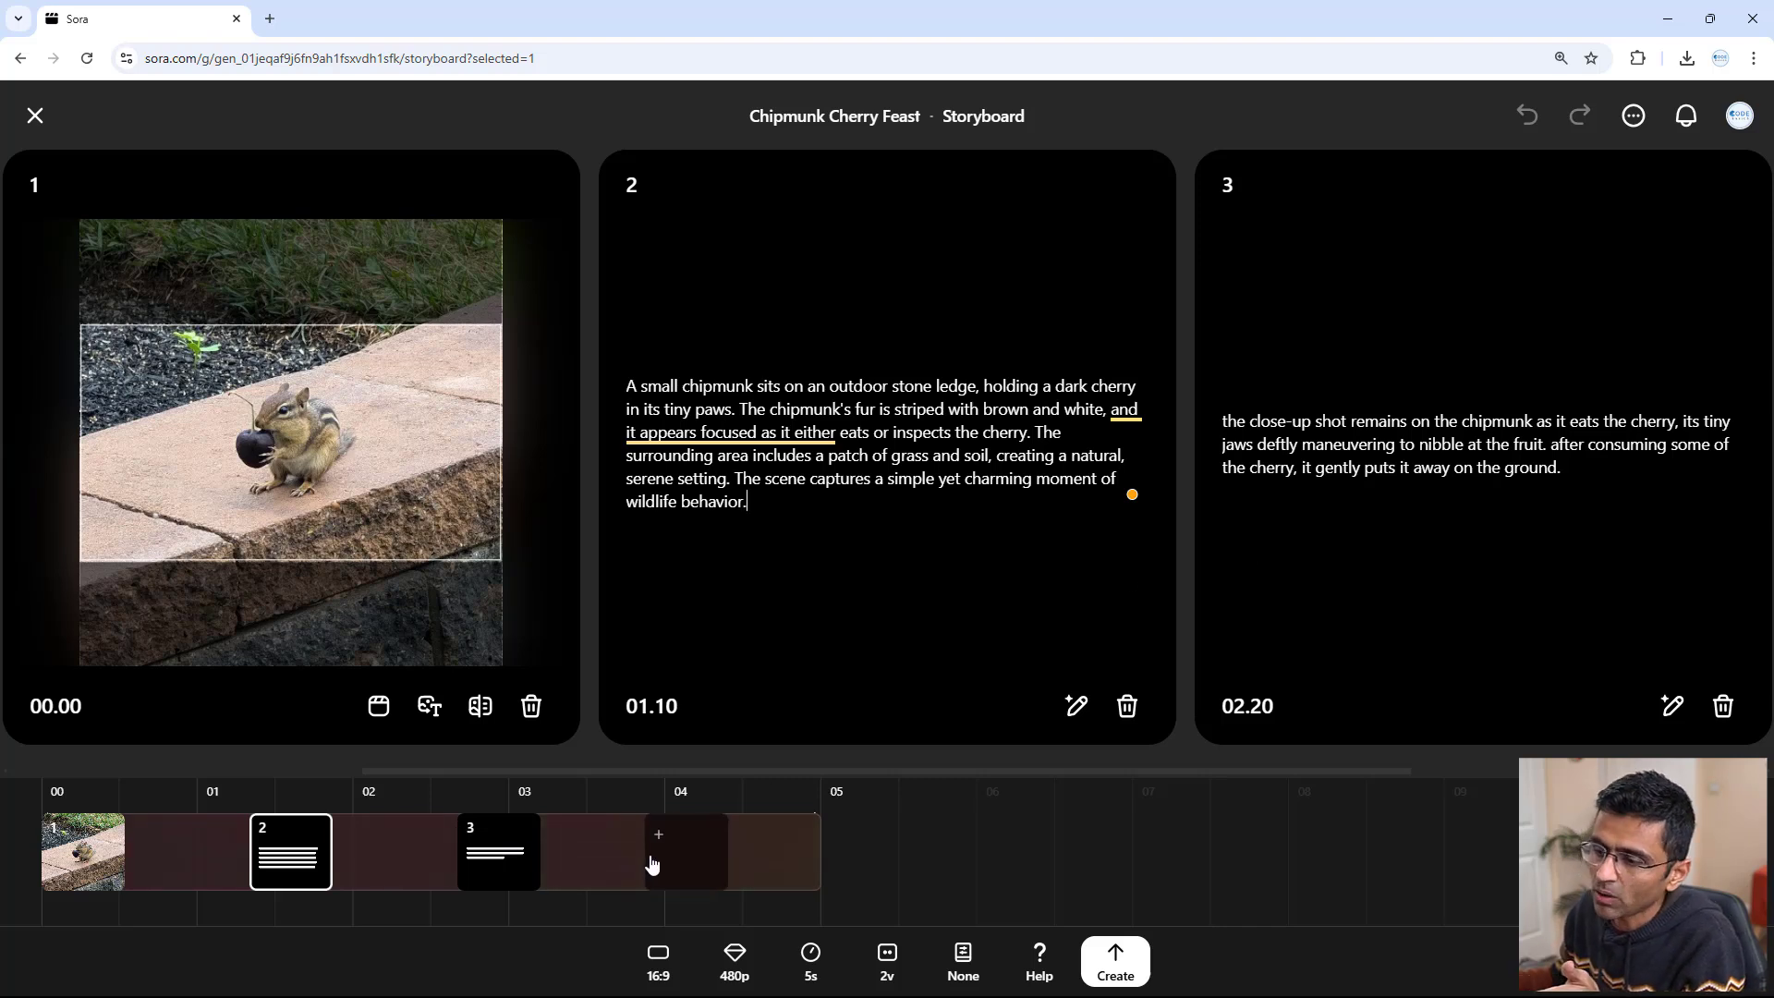
click(500, 852)
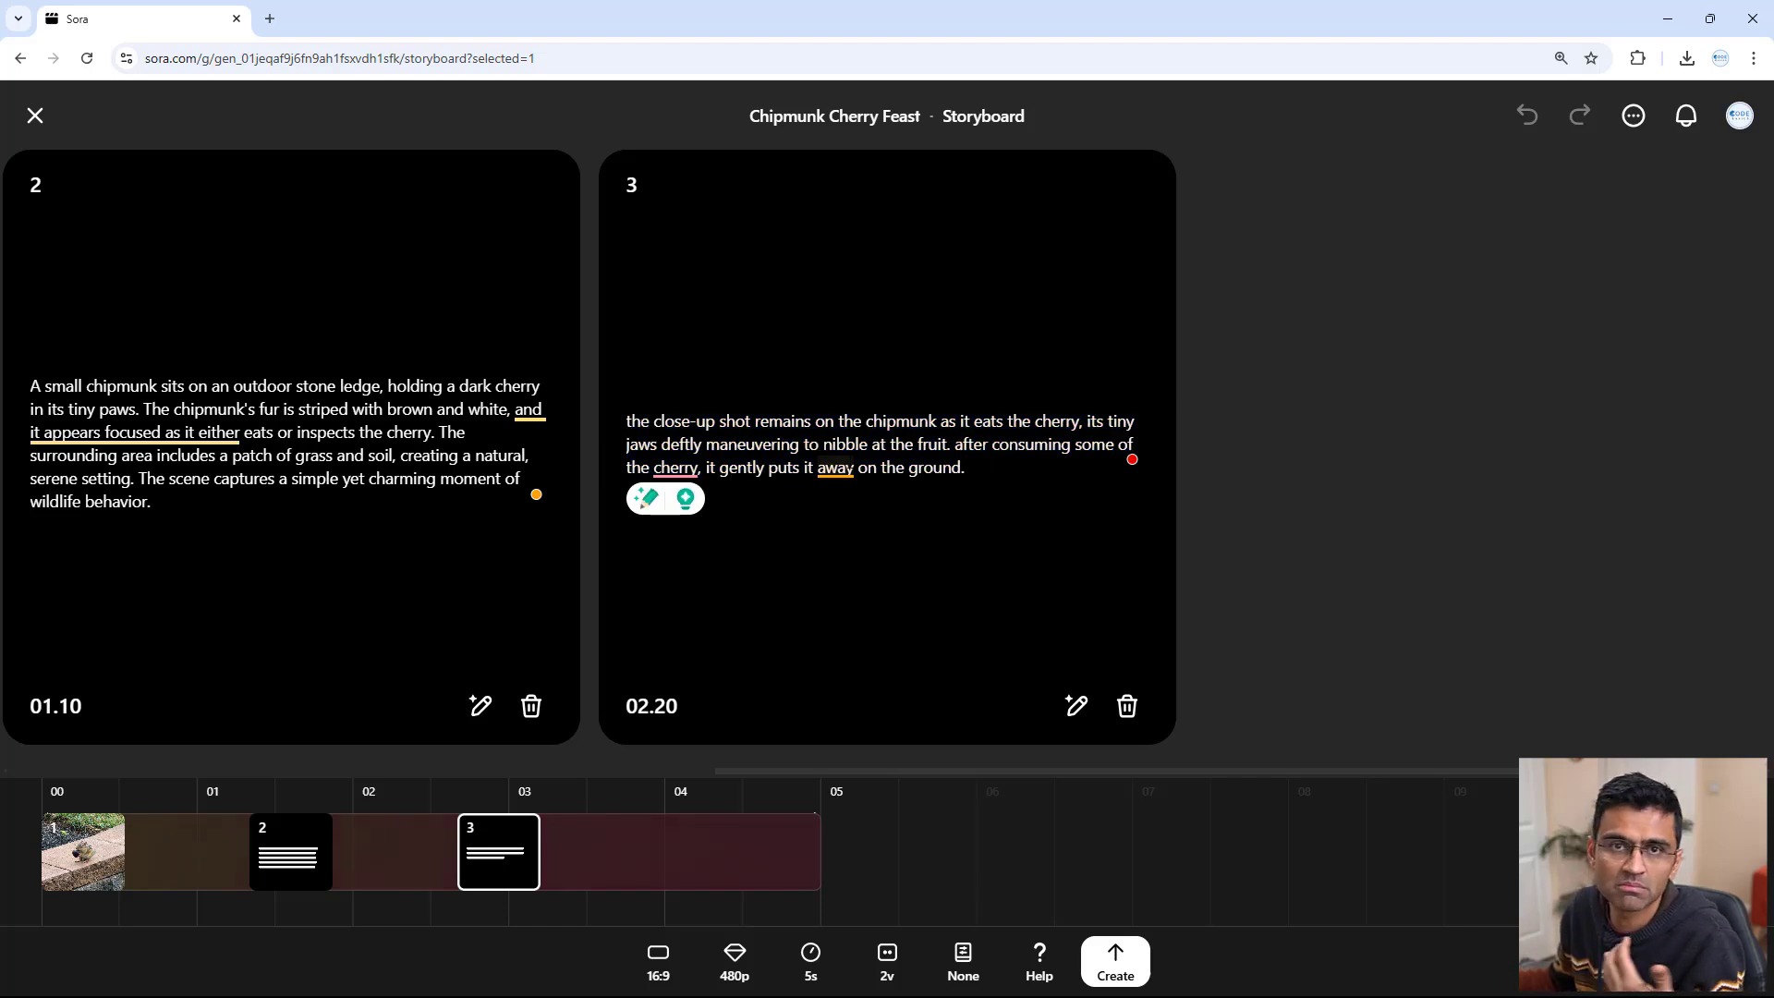
mouse_move(835, 467)
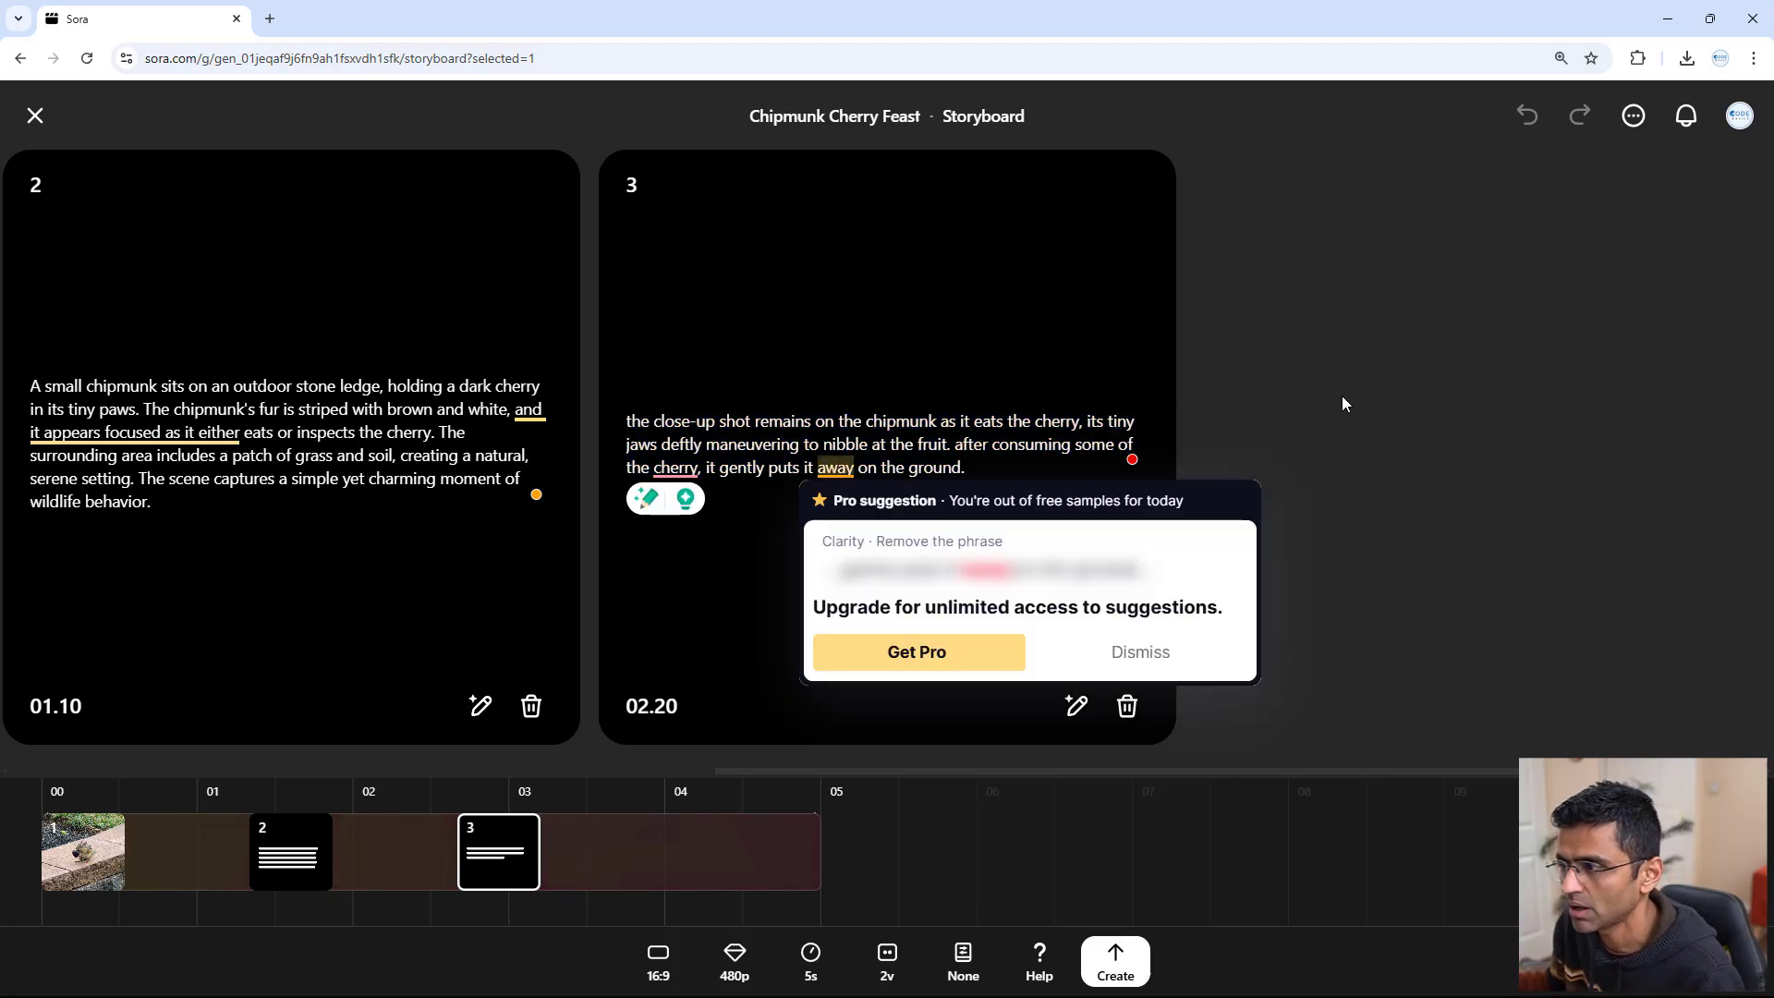
mouse_move(627, 903)
click(657, 849)
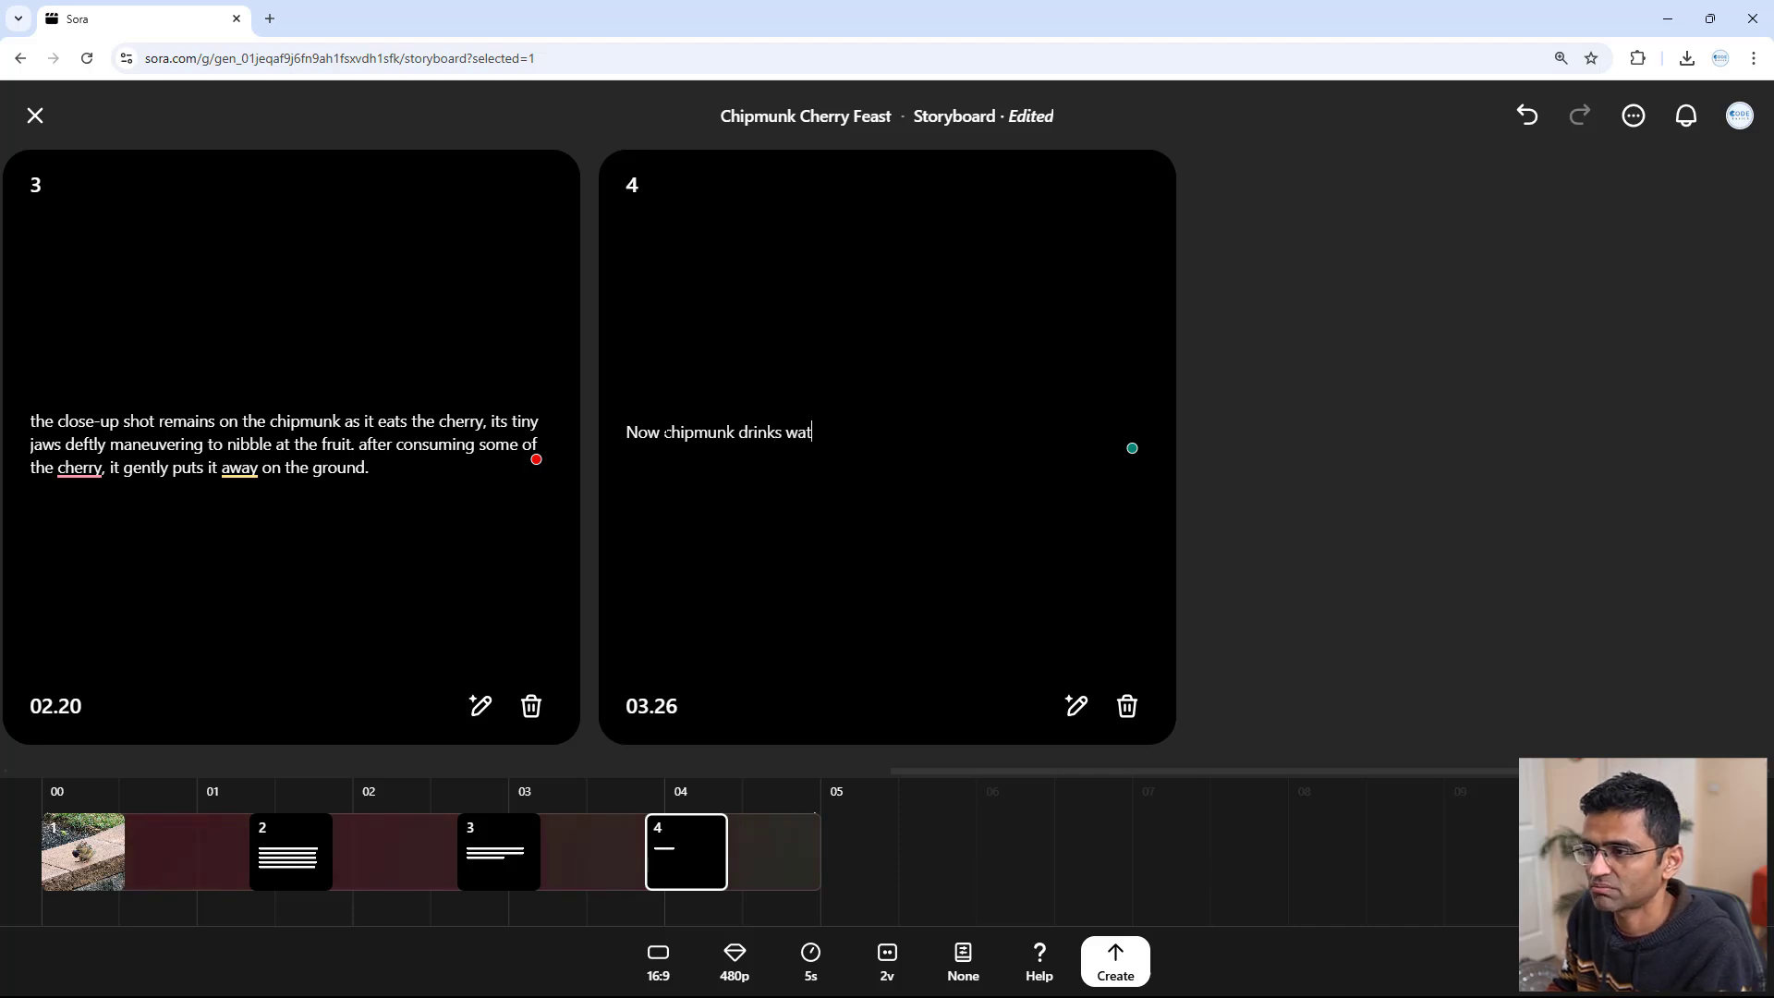
click(1118, 968)
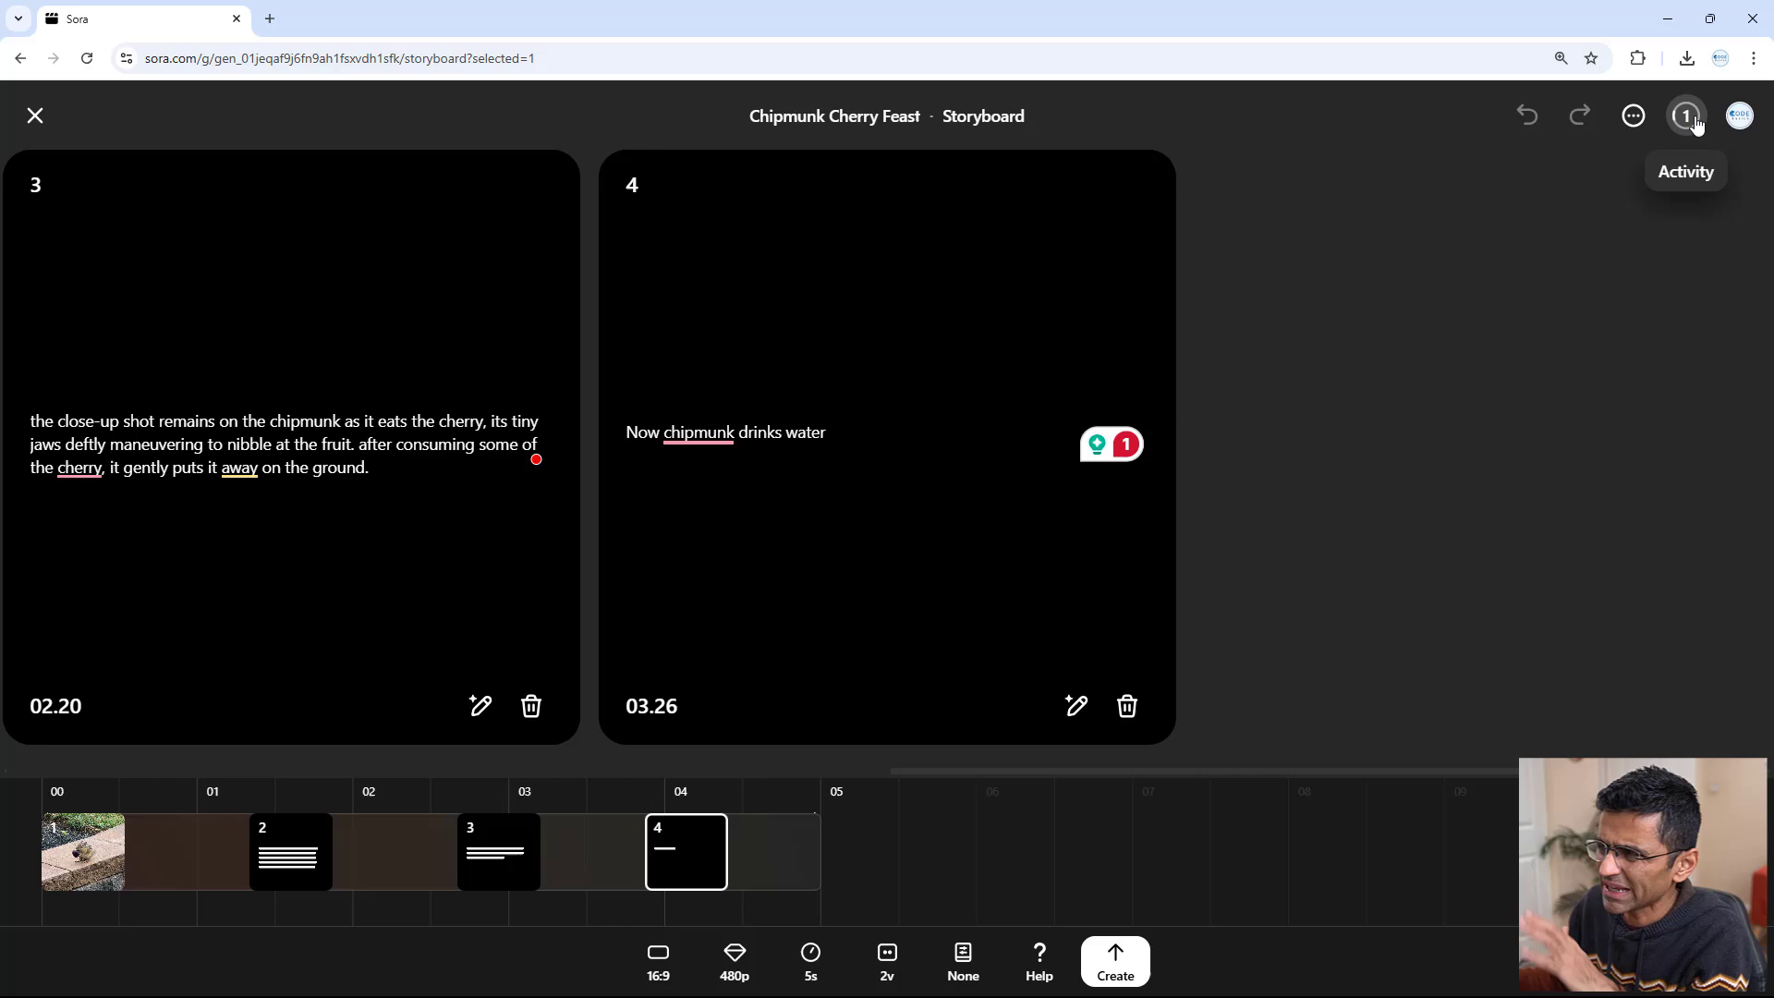
click(35, 116)
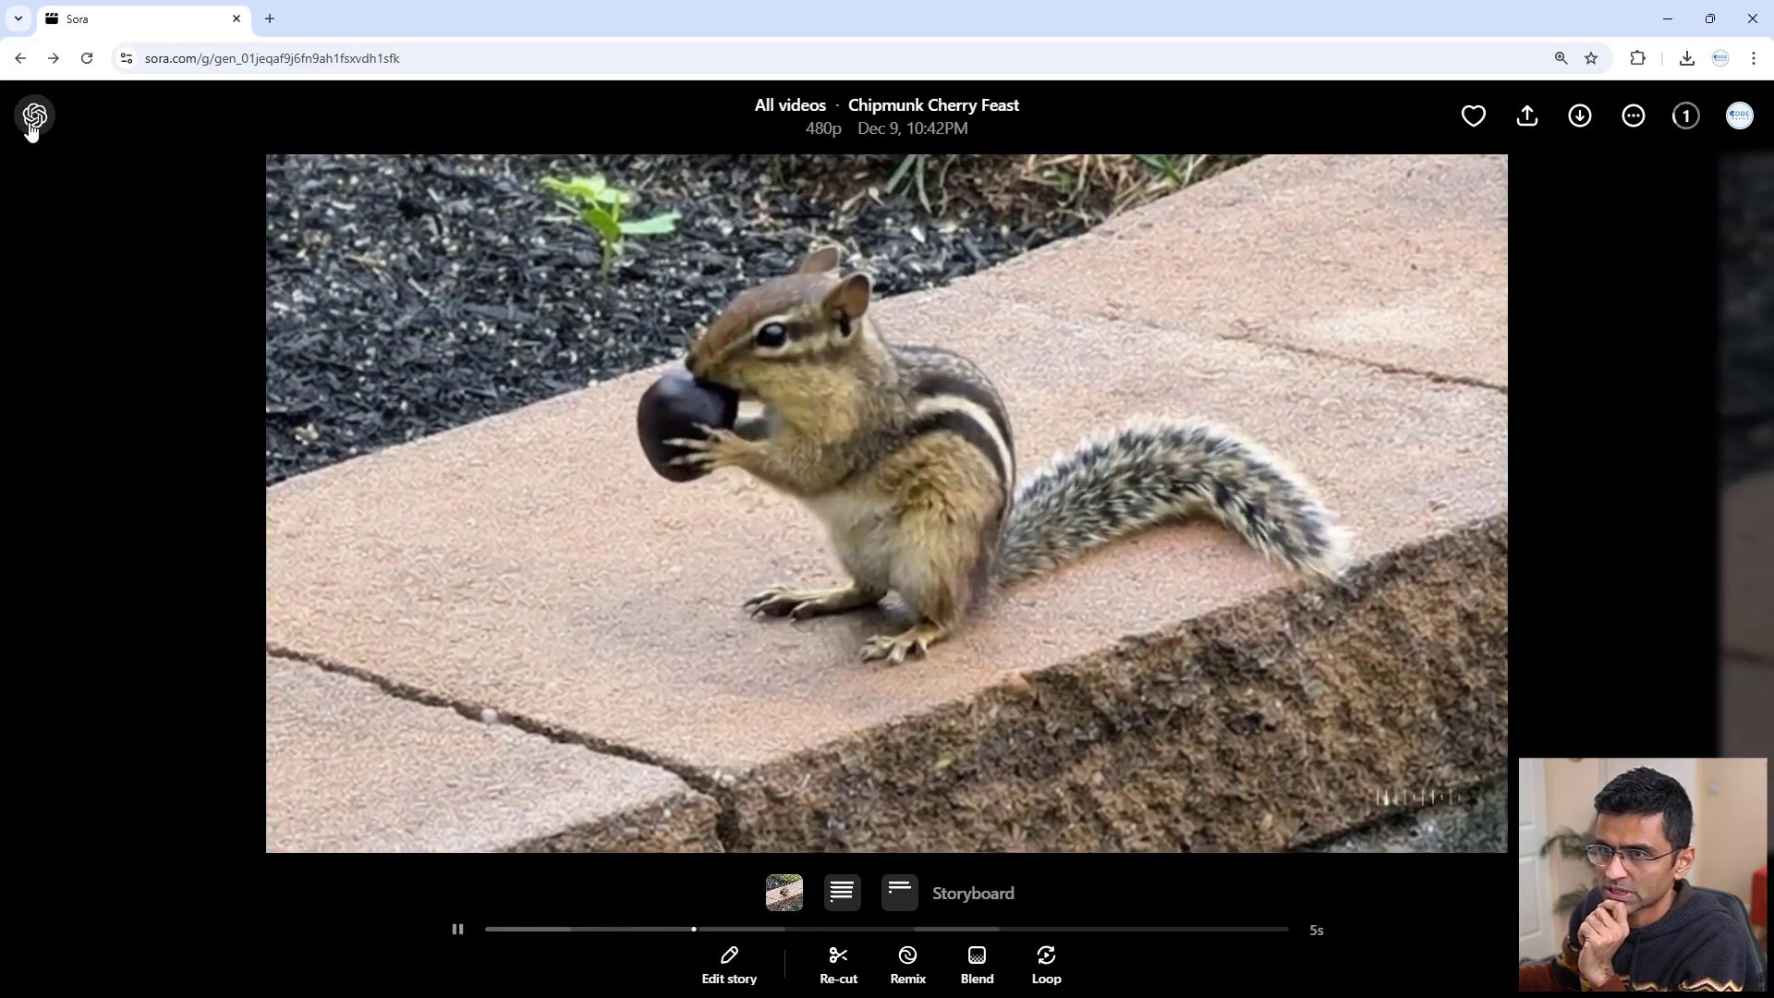
Play the 5-second Superhero Bhangra Dance video, the spiderman-in-Delhi bhangra prompt, from the library
click(35, 113)
scroll(586, 570, down, 15)
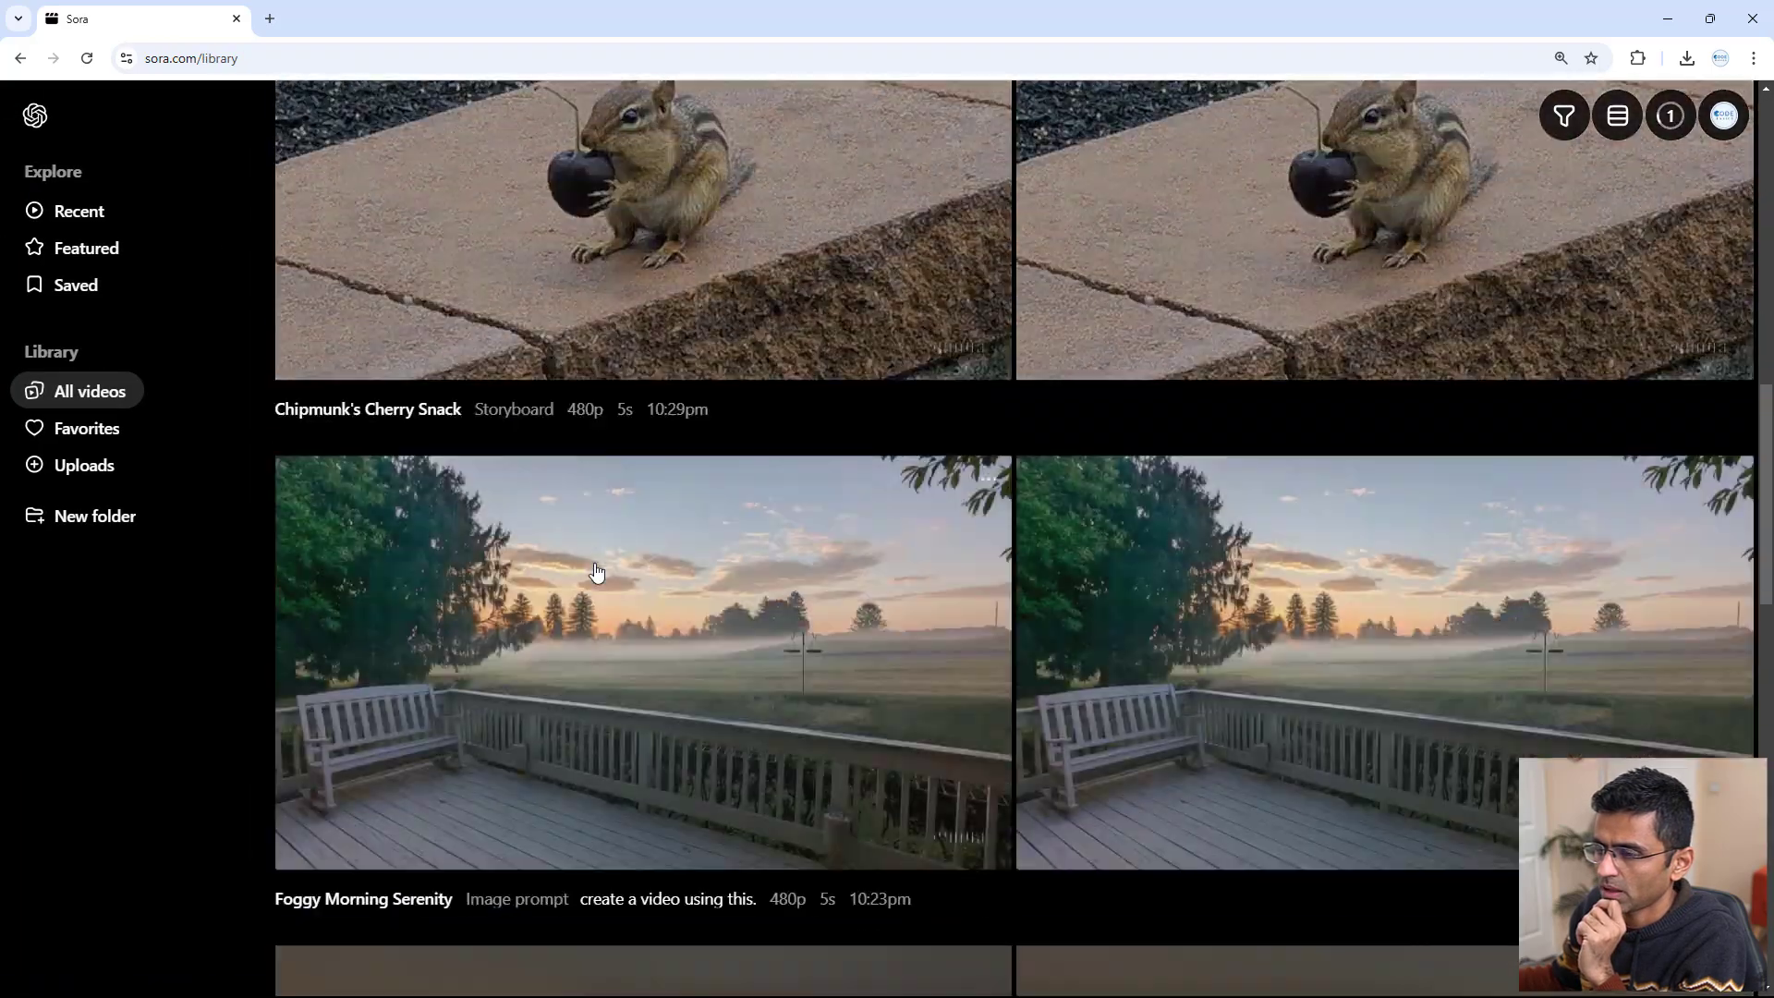
scroll(597, 573, down, 10)
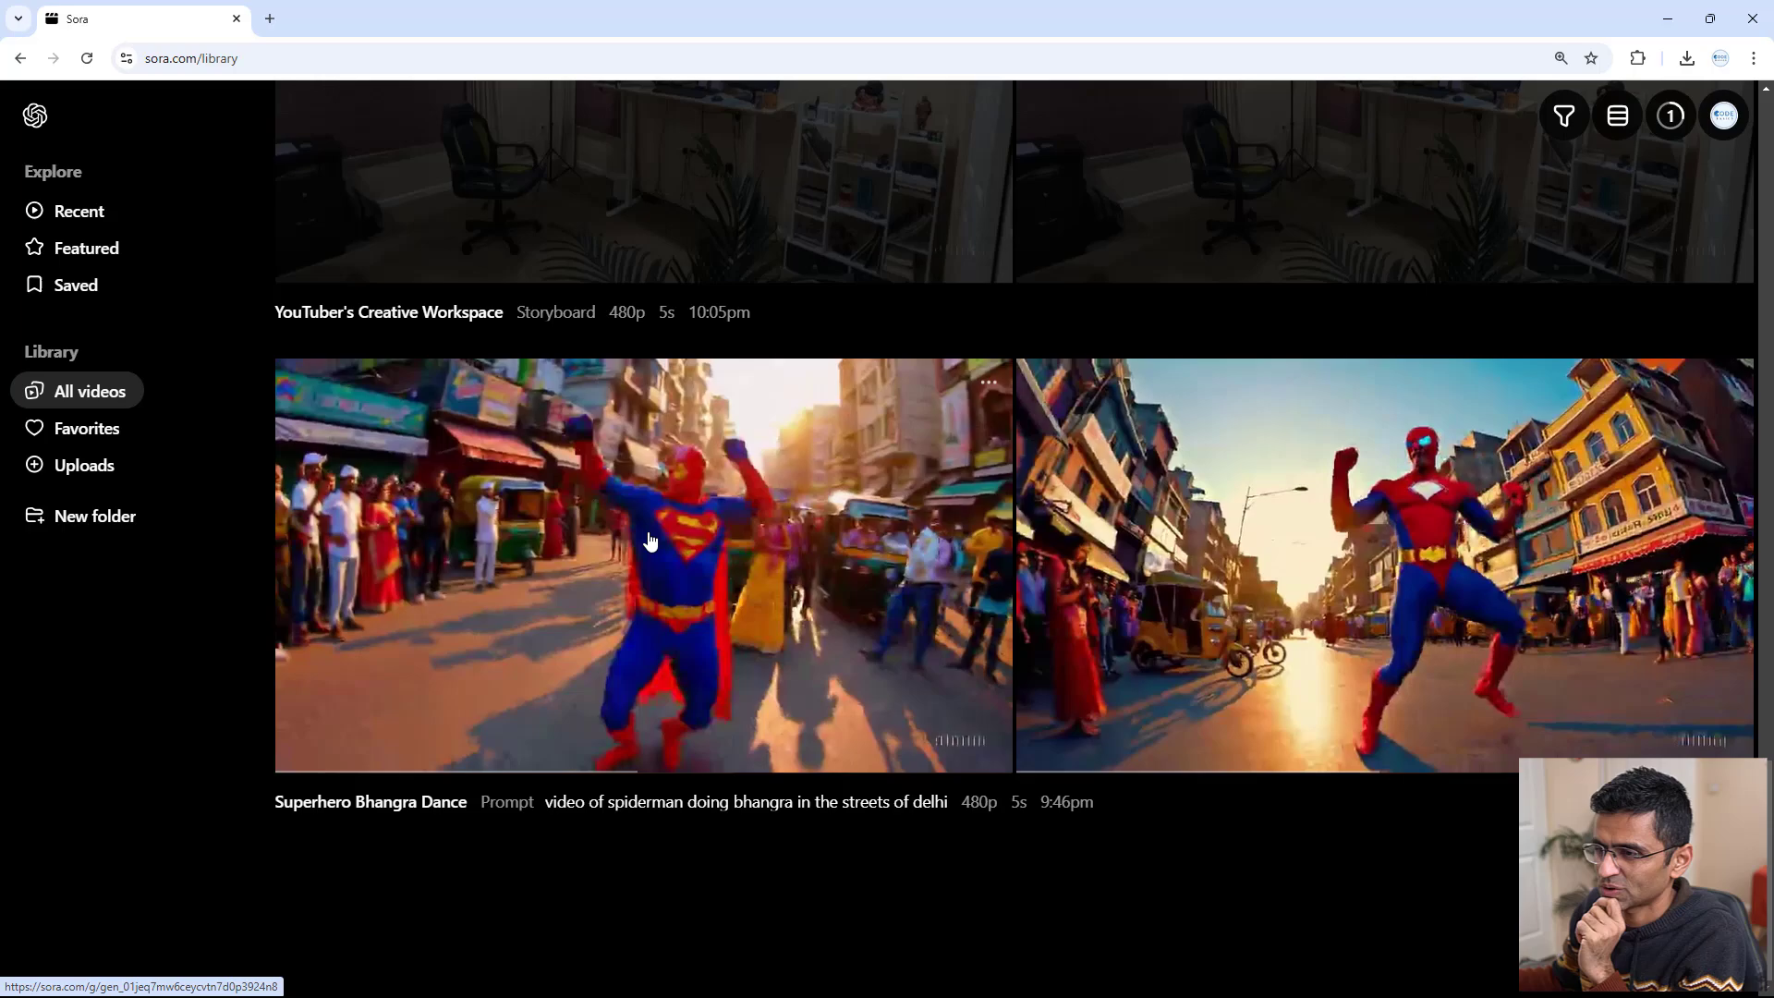
click(649, 541)
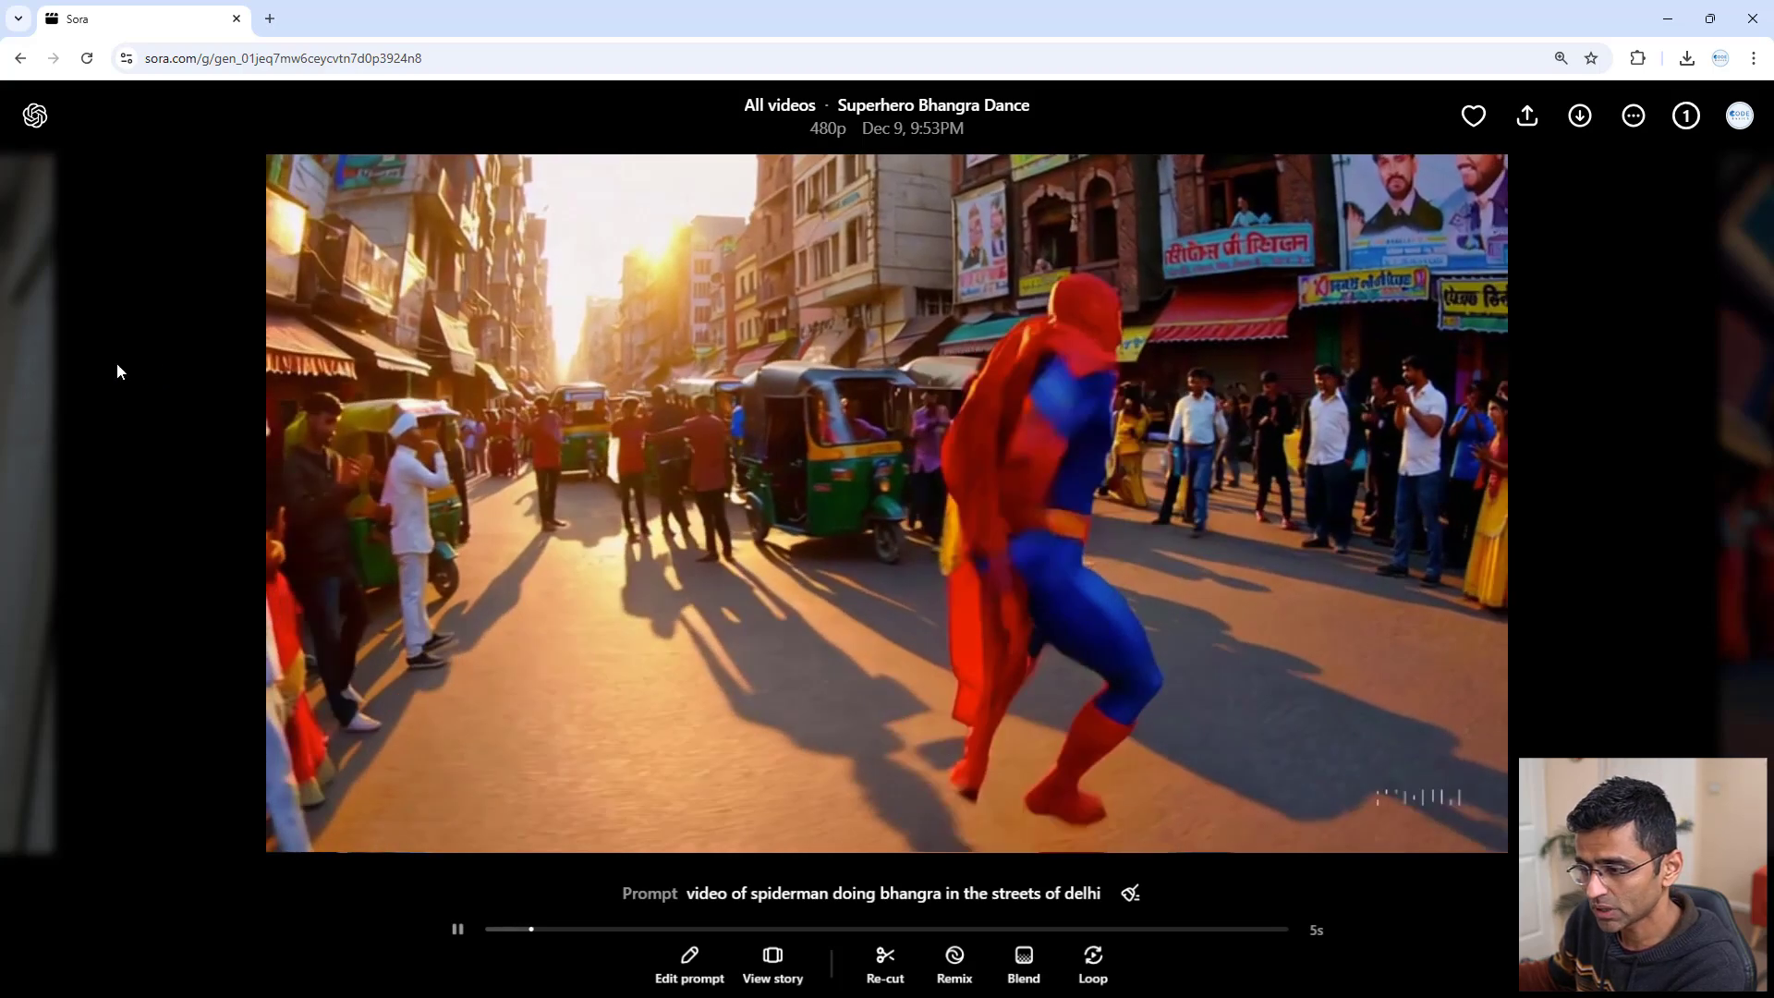
View the second Superhero Bhangra Dance variation from the 2v Variations menu, then return to All videos
click(116, 362)
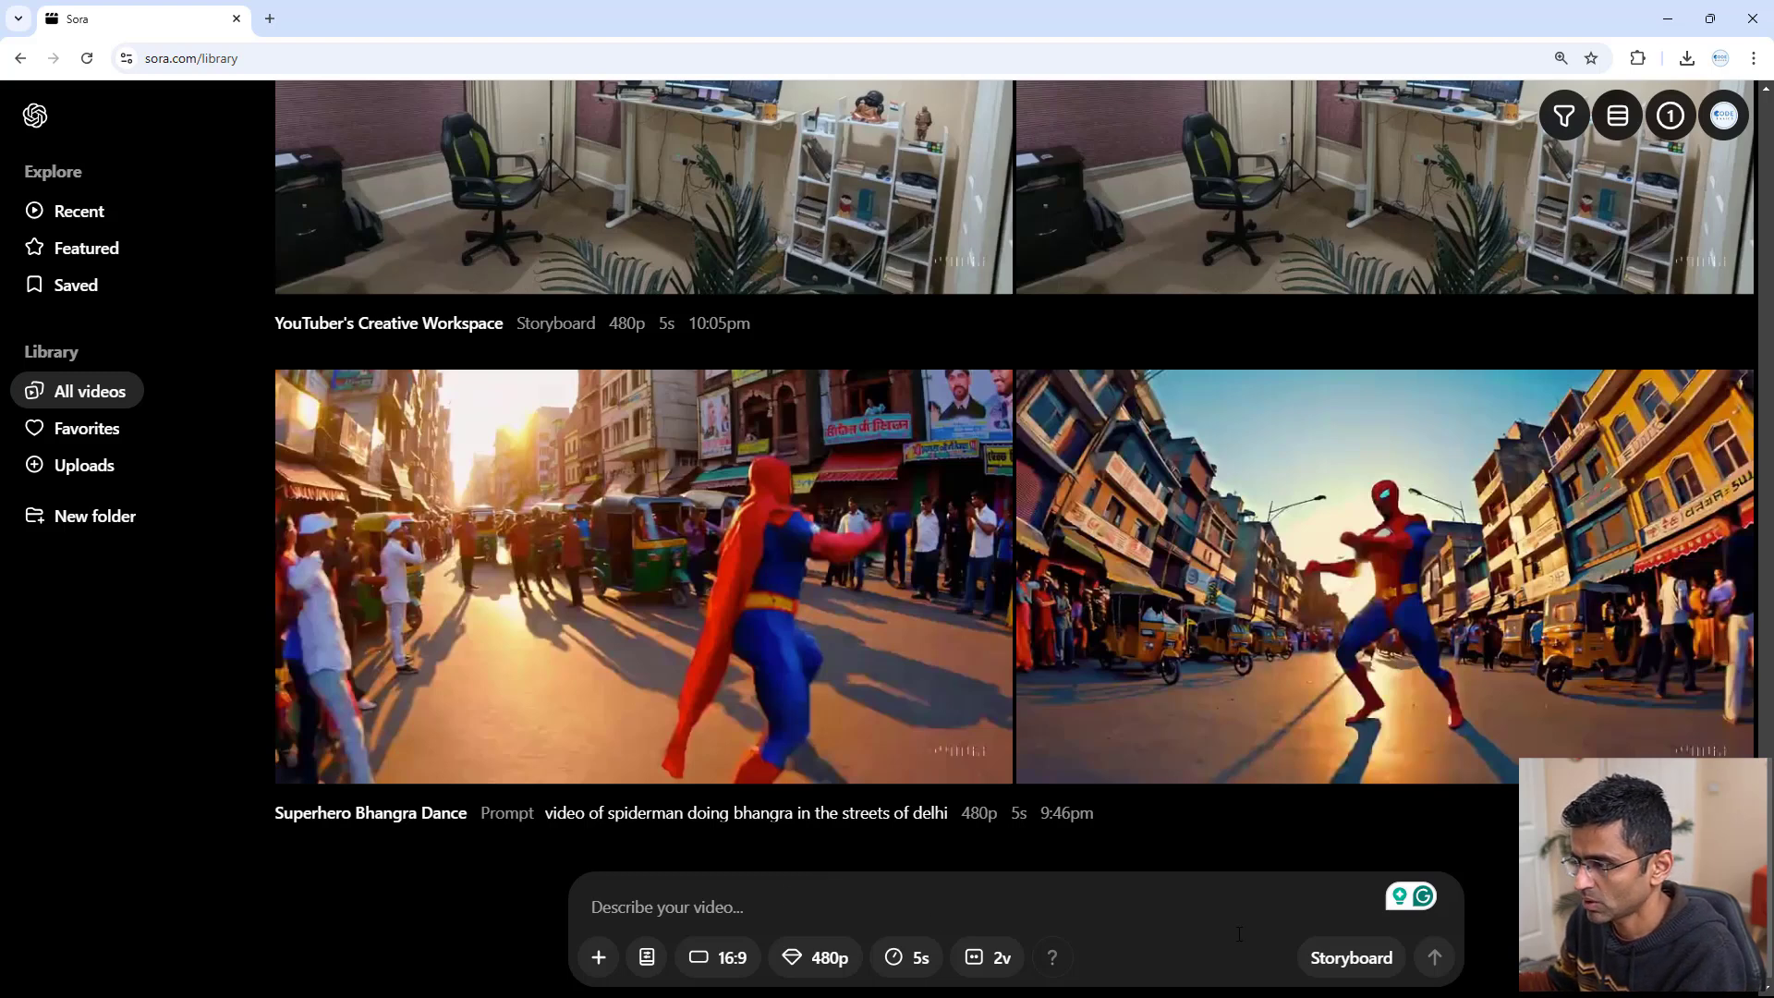
click(993, 967)
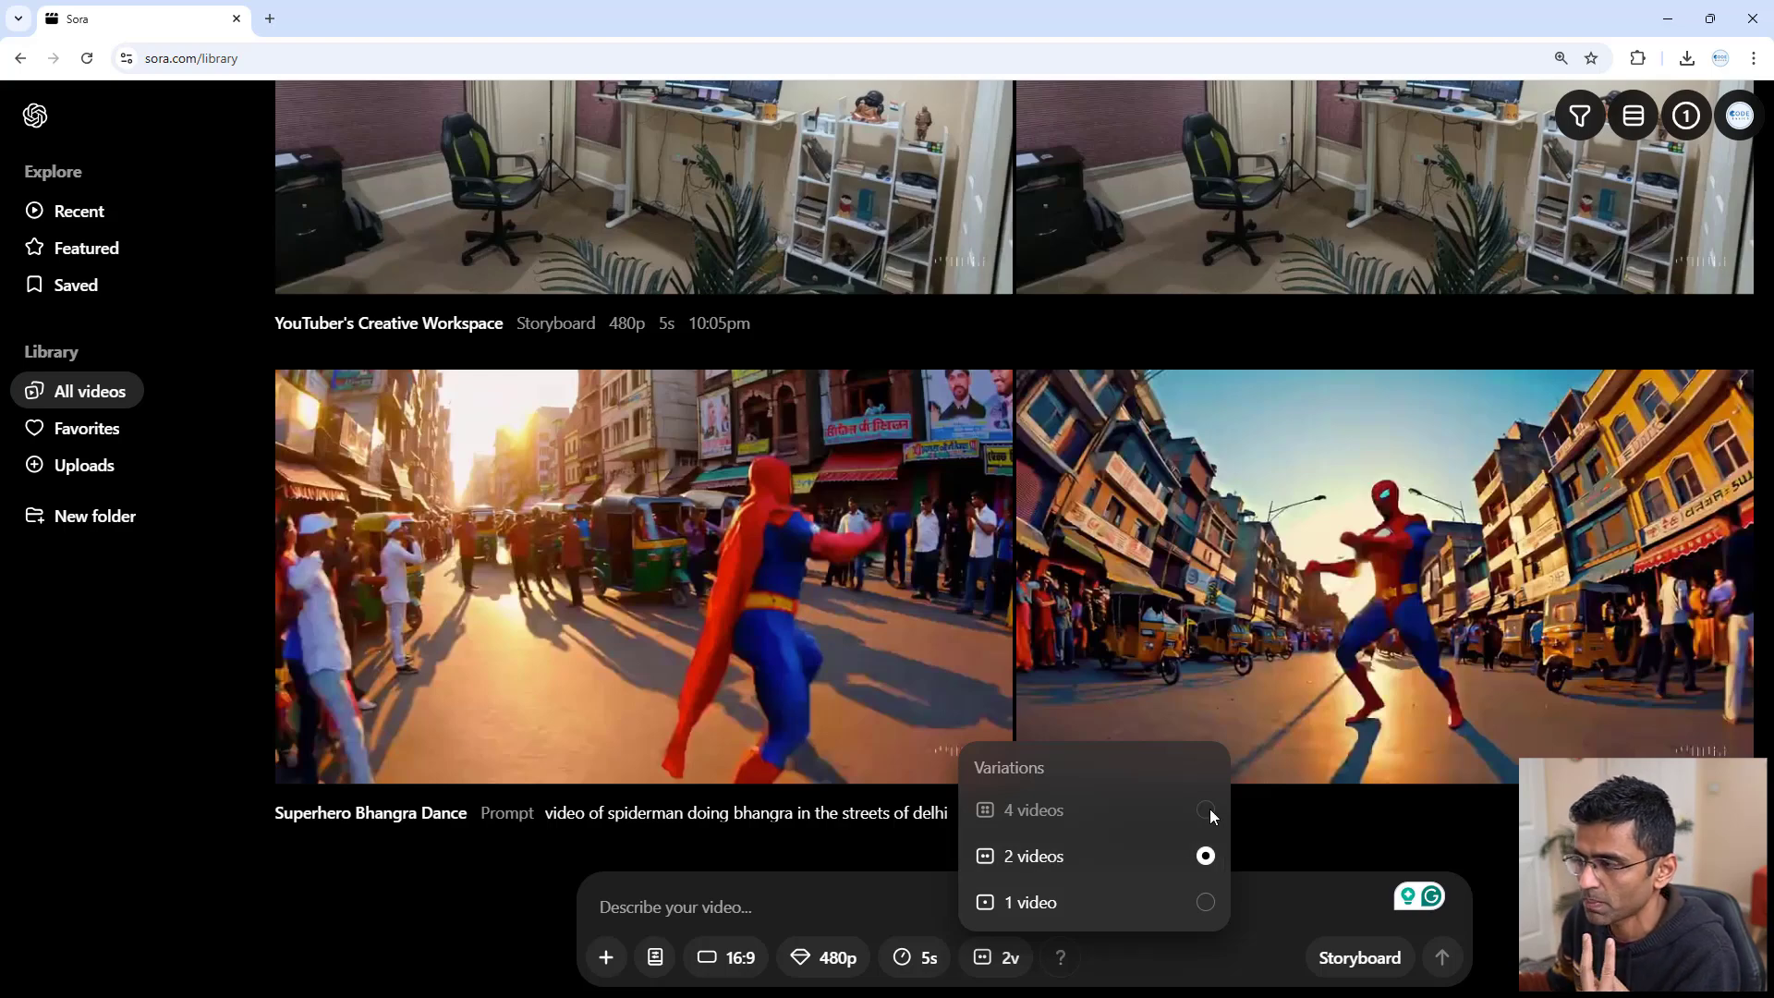
click(1393, 564)
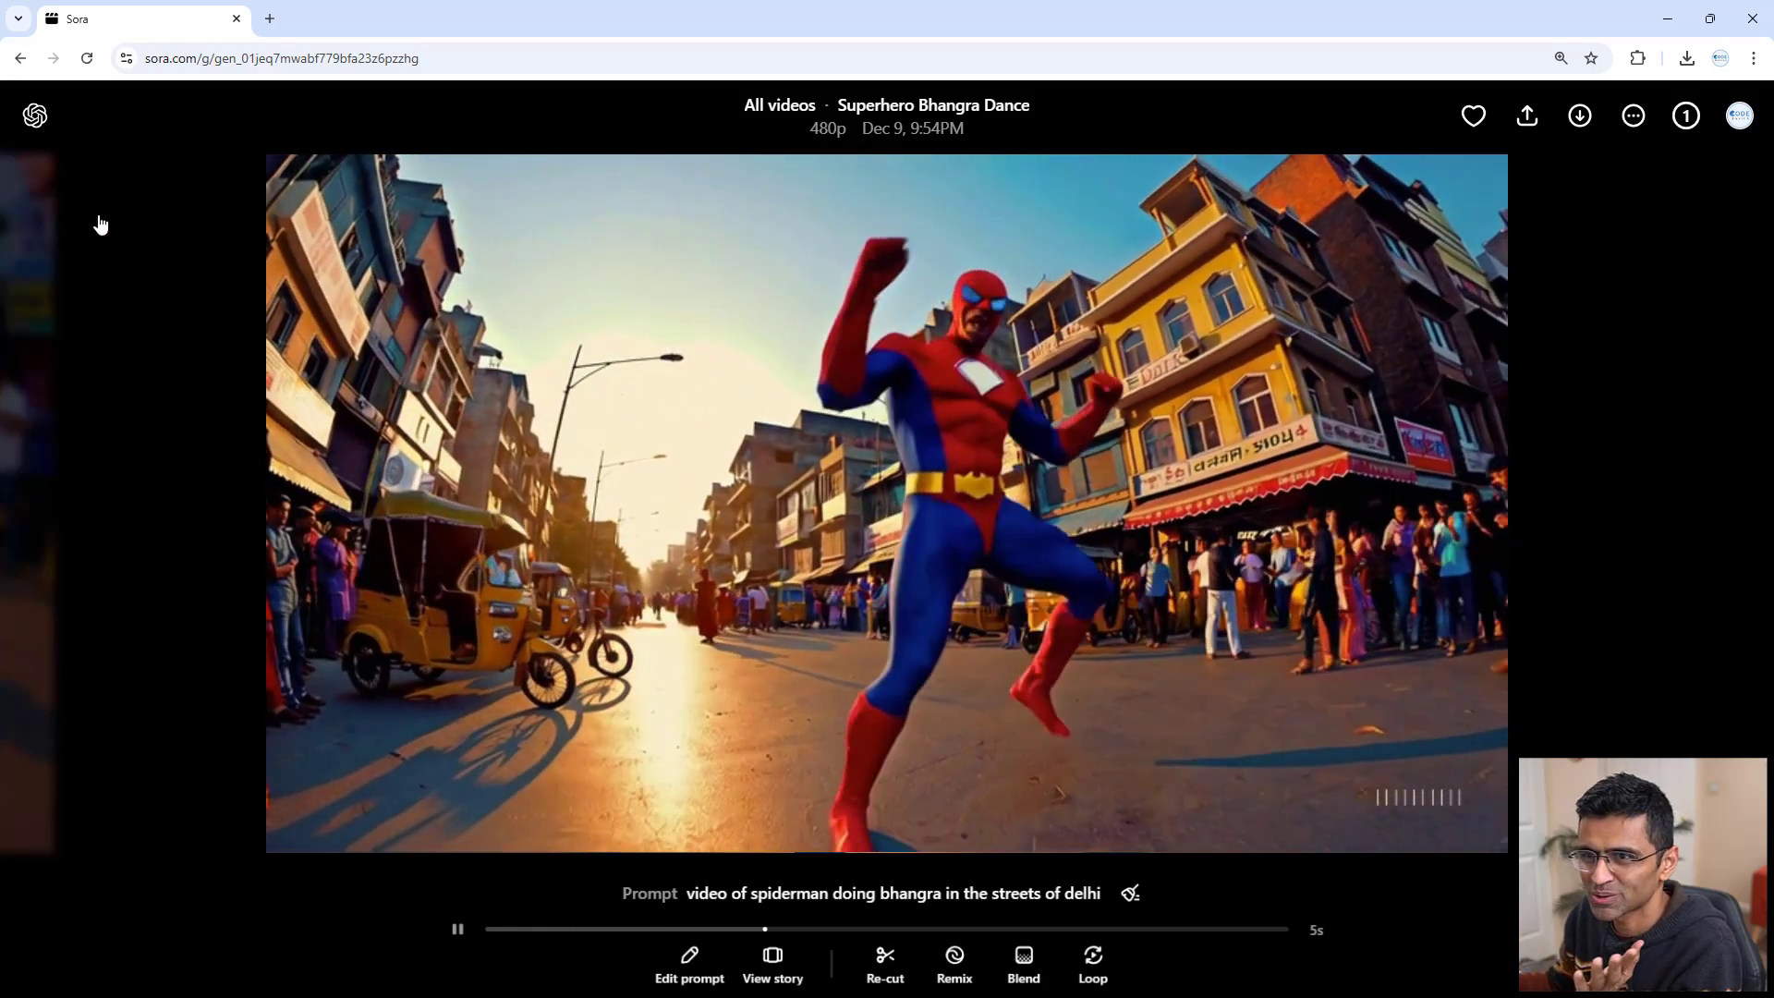
click(170, 255)
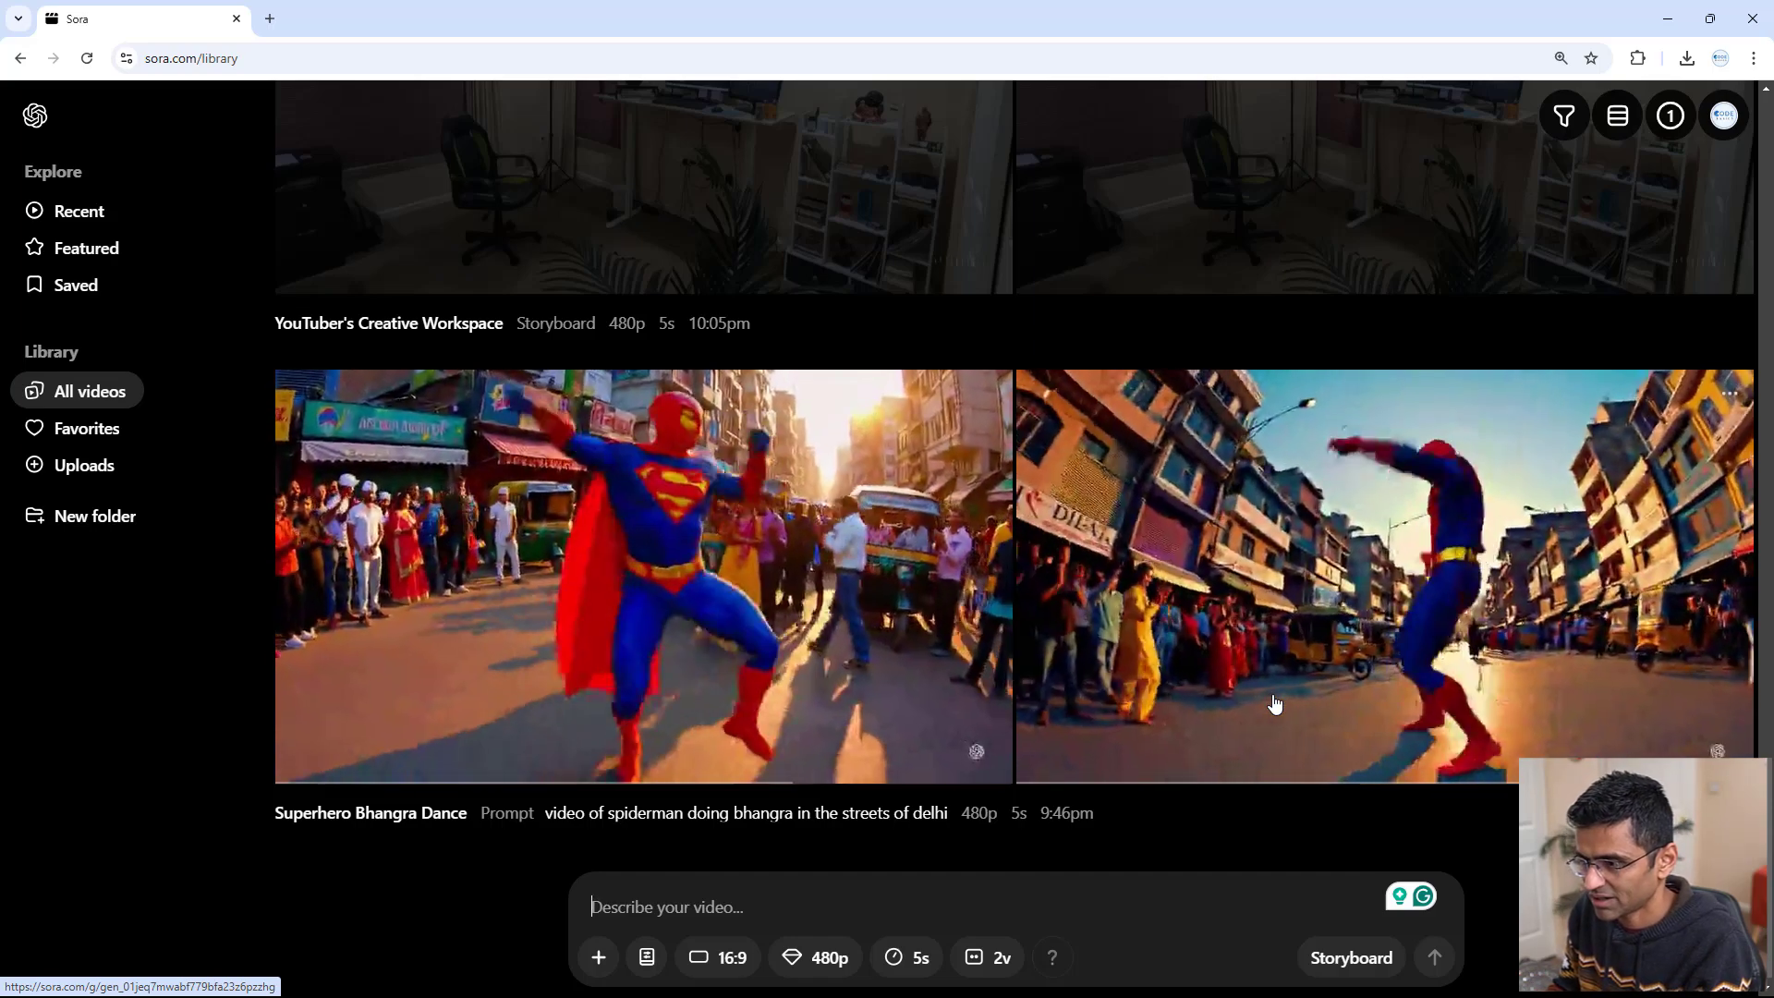
Submit the prompt 'a person selling samosa on the mars' and switch to the desk.jpg photo
text(a person)
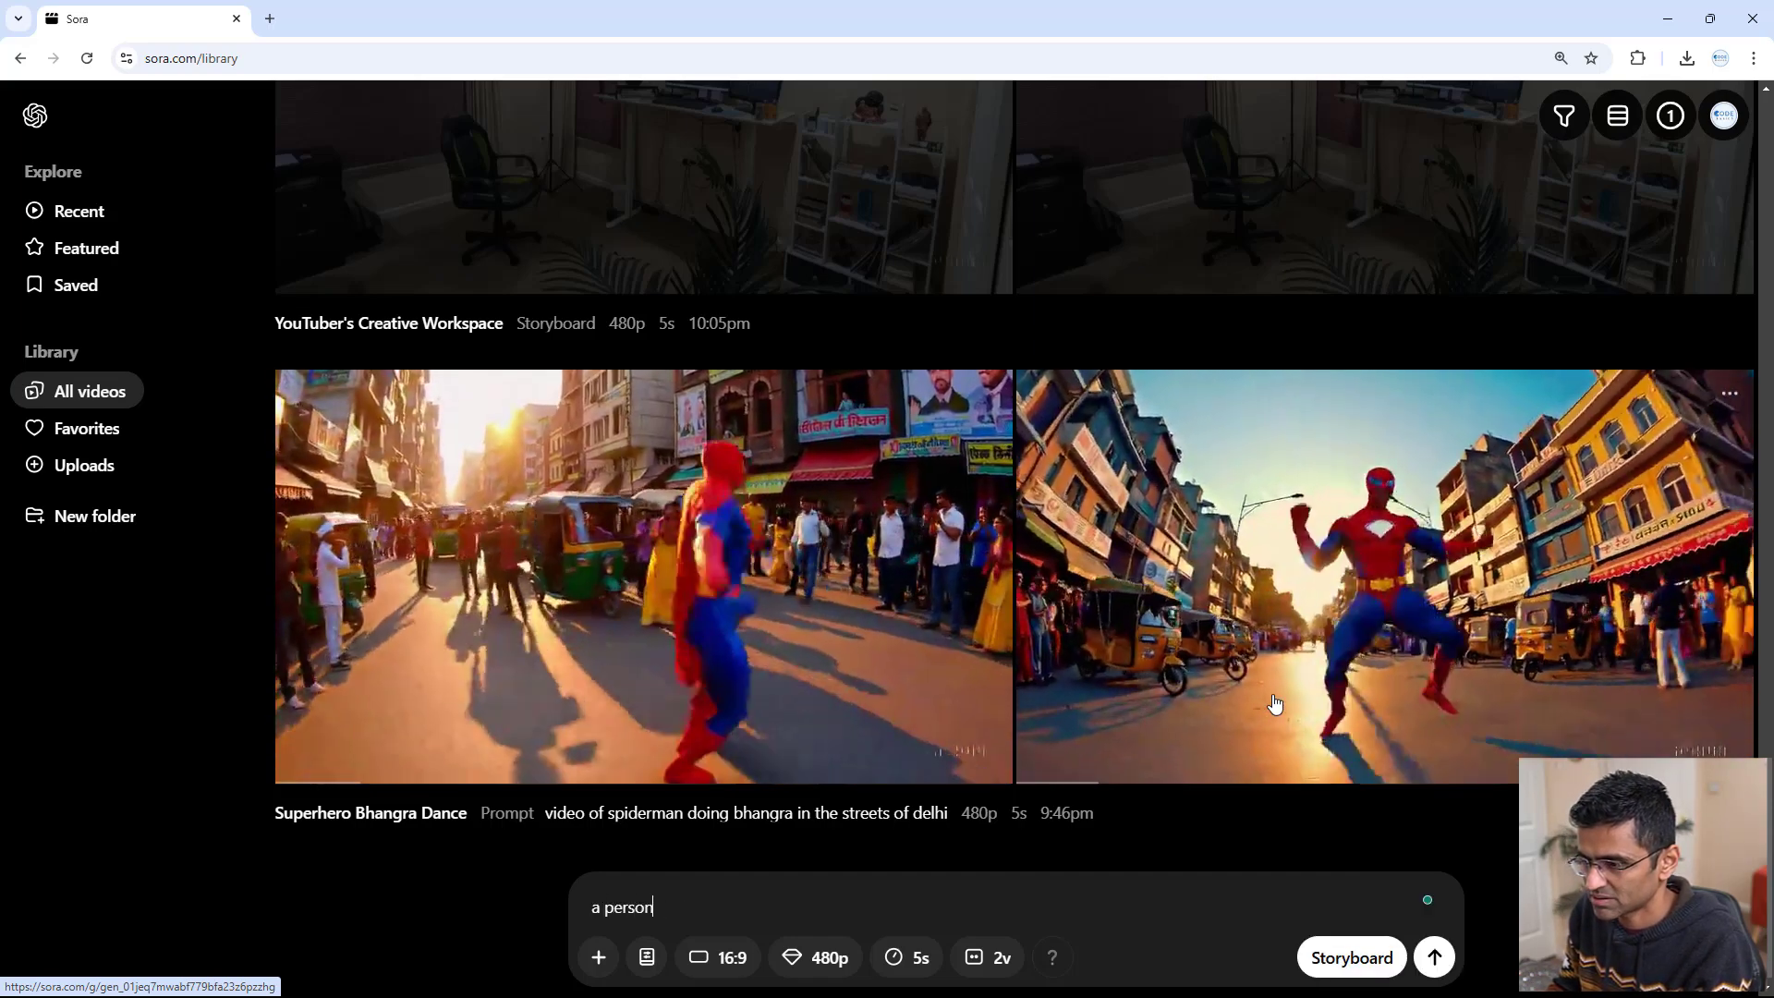
text( selling samosa on t)
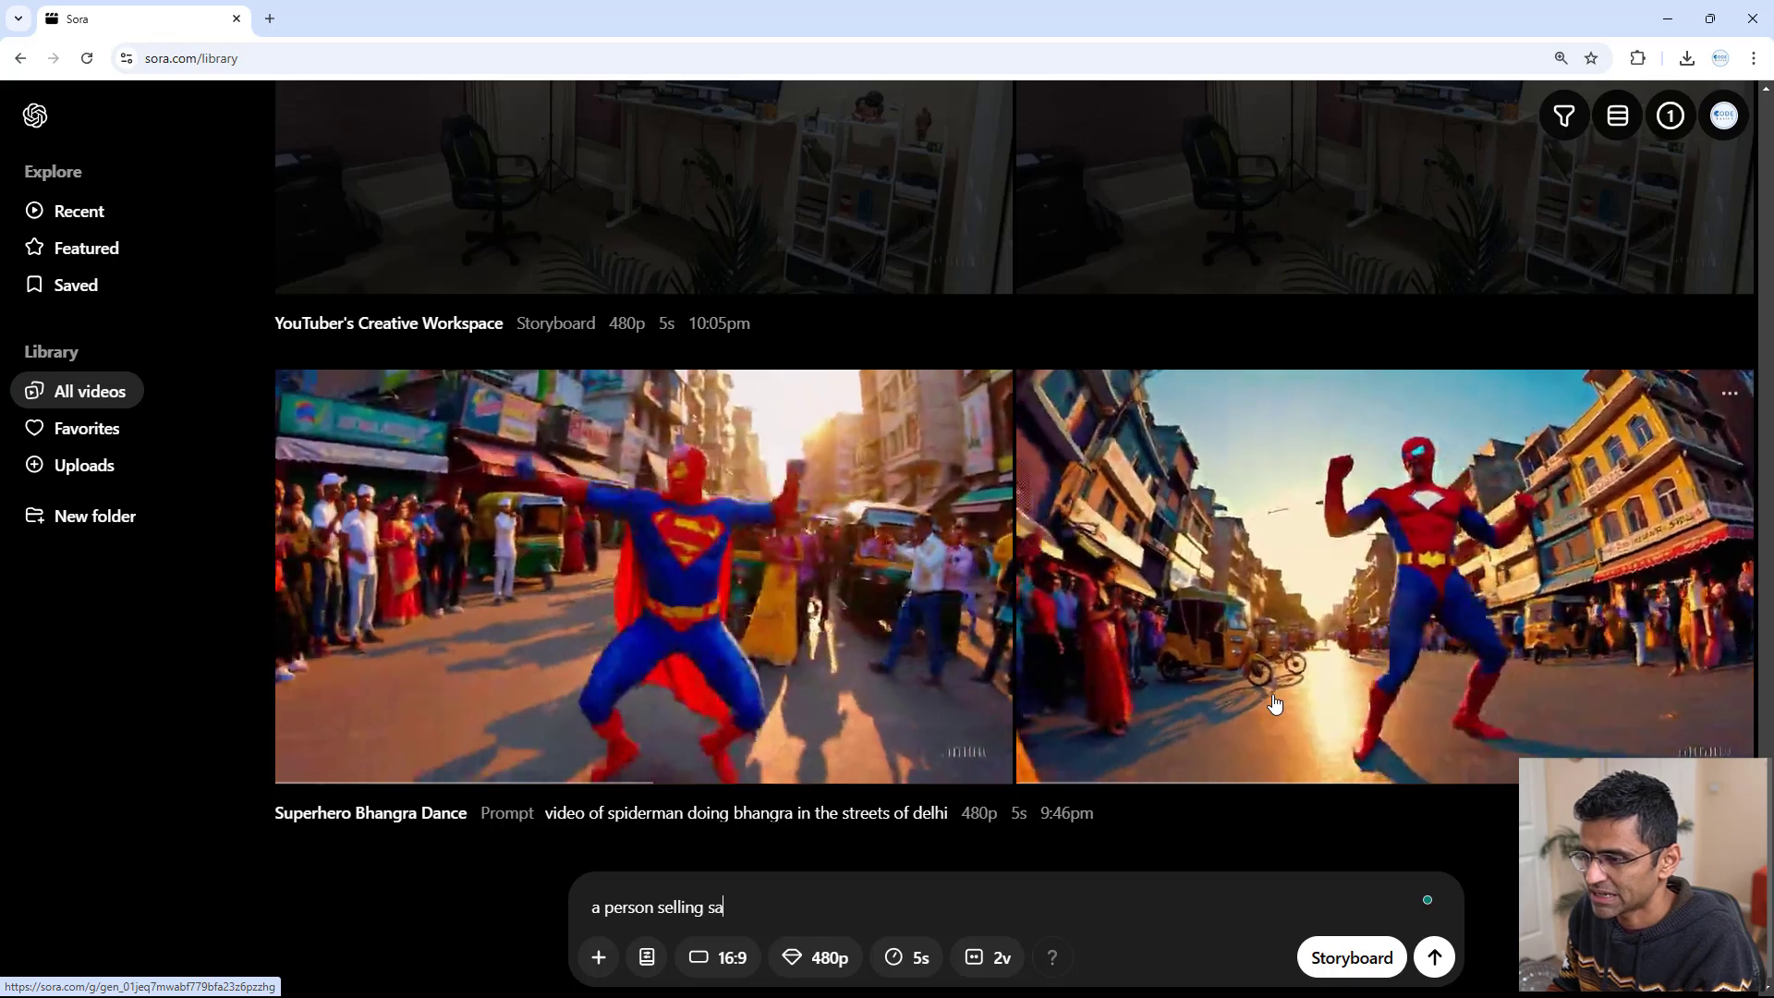
text(he mars)
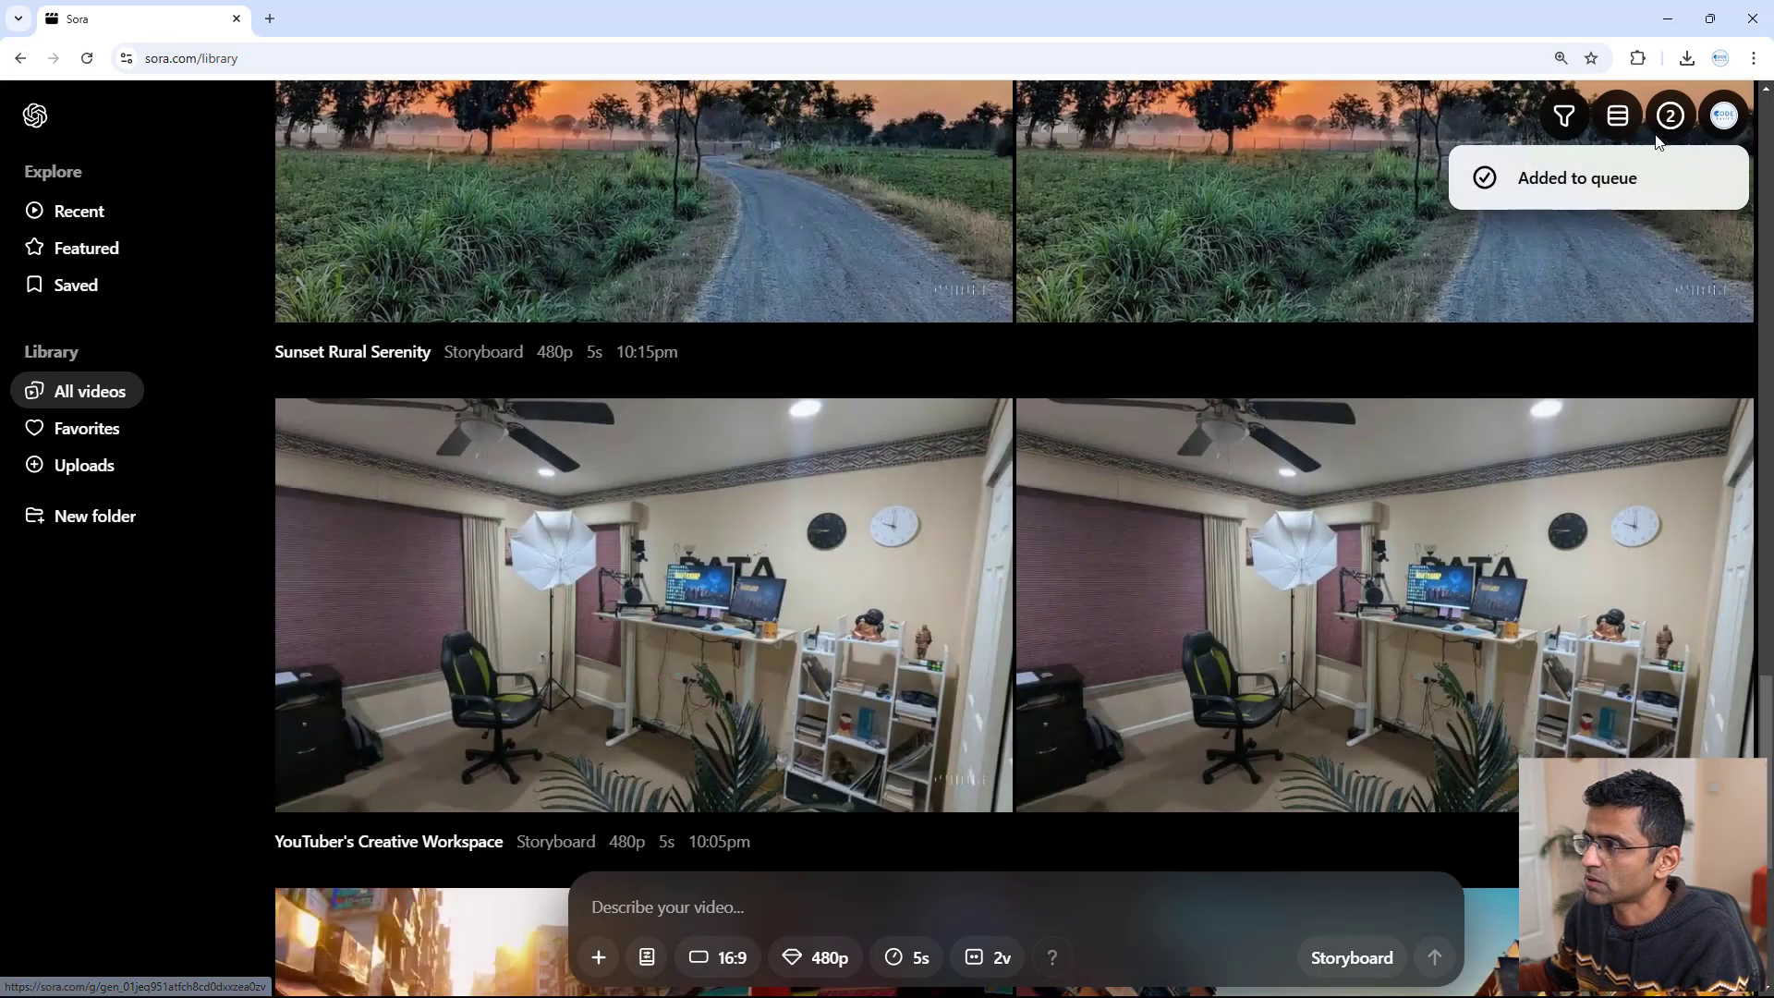
scroll(1045, 573, down, 4)
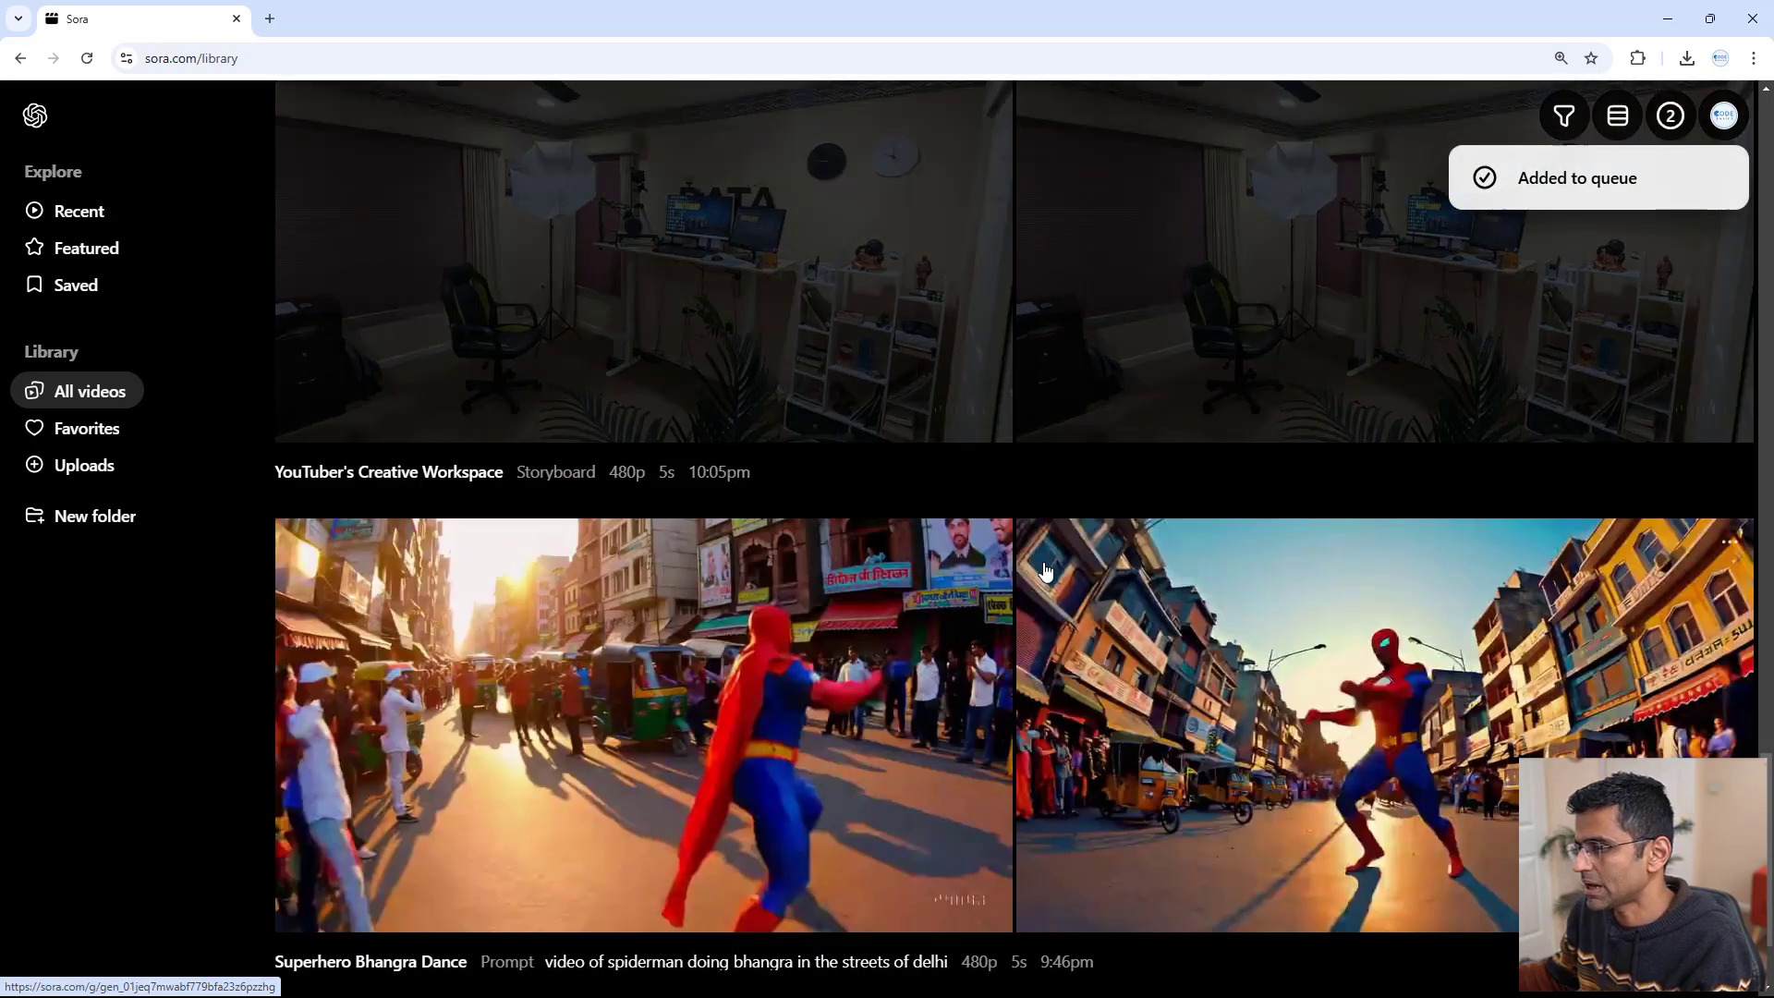
key(alt+Tab)
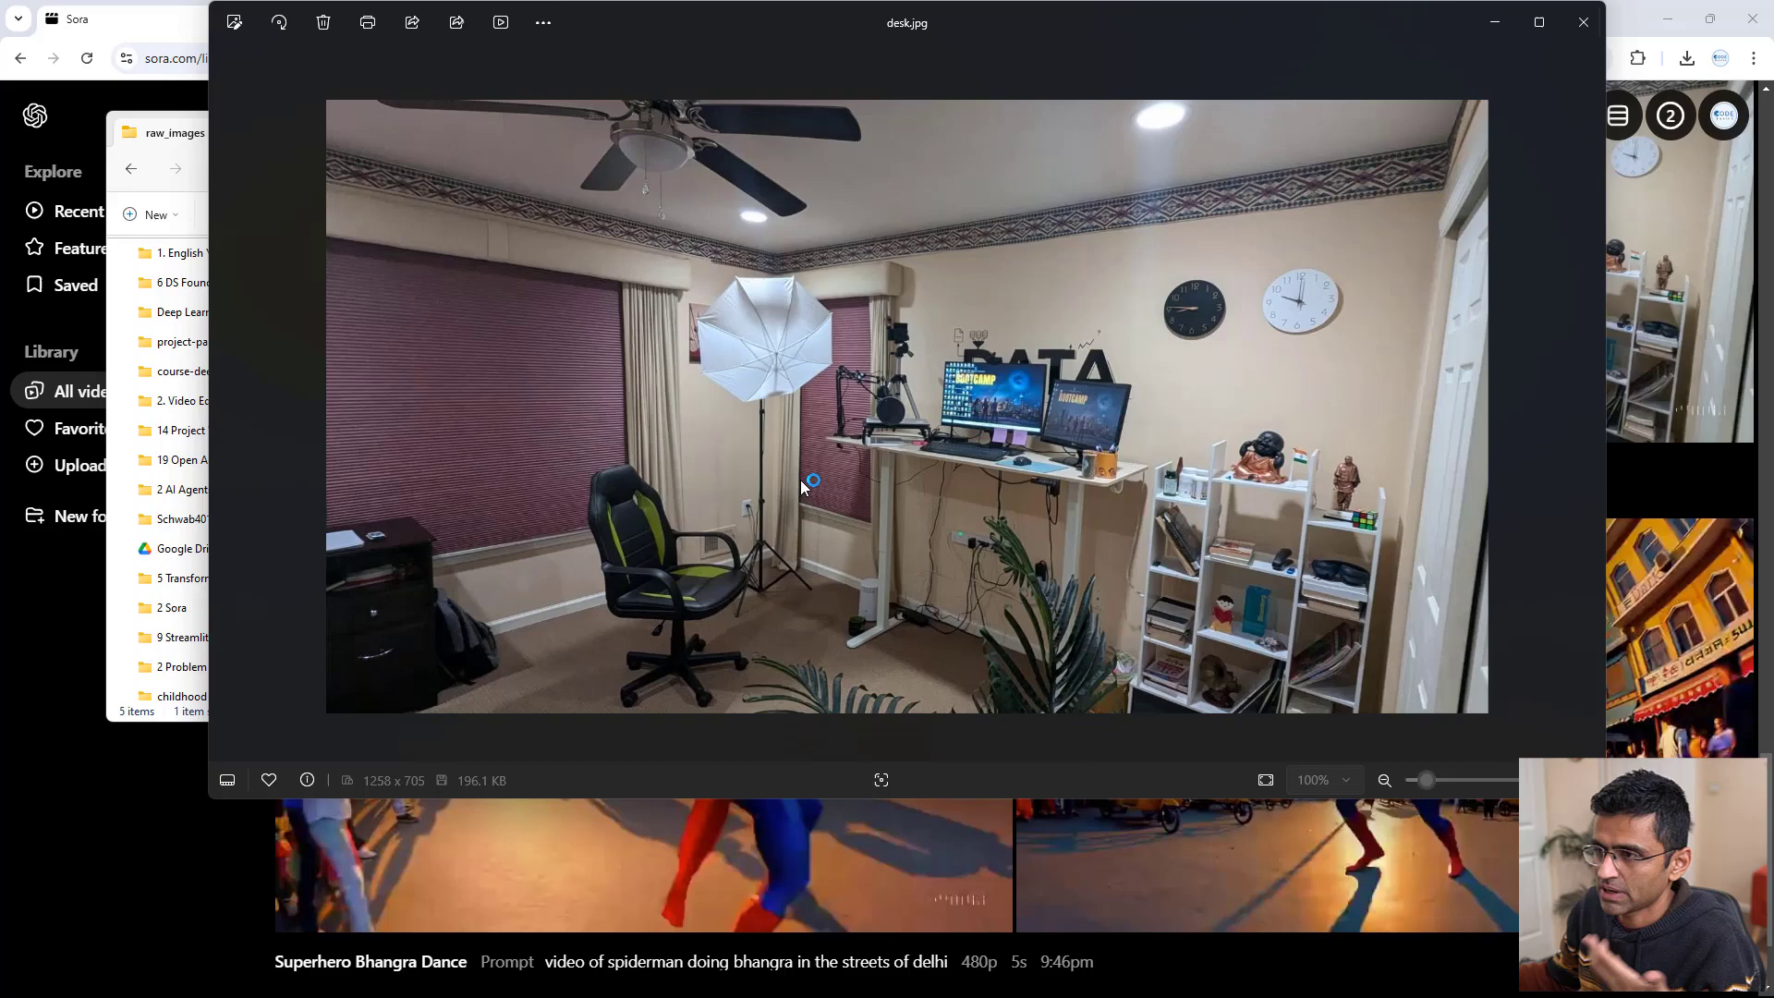
Minimize the desk.jpg Photos window and File Explorer to reveal the Sora library
double_click(1116, 11)
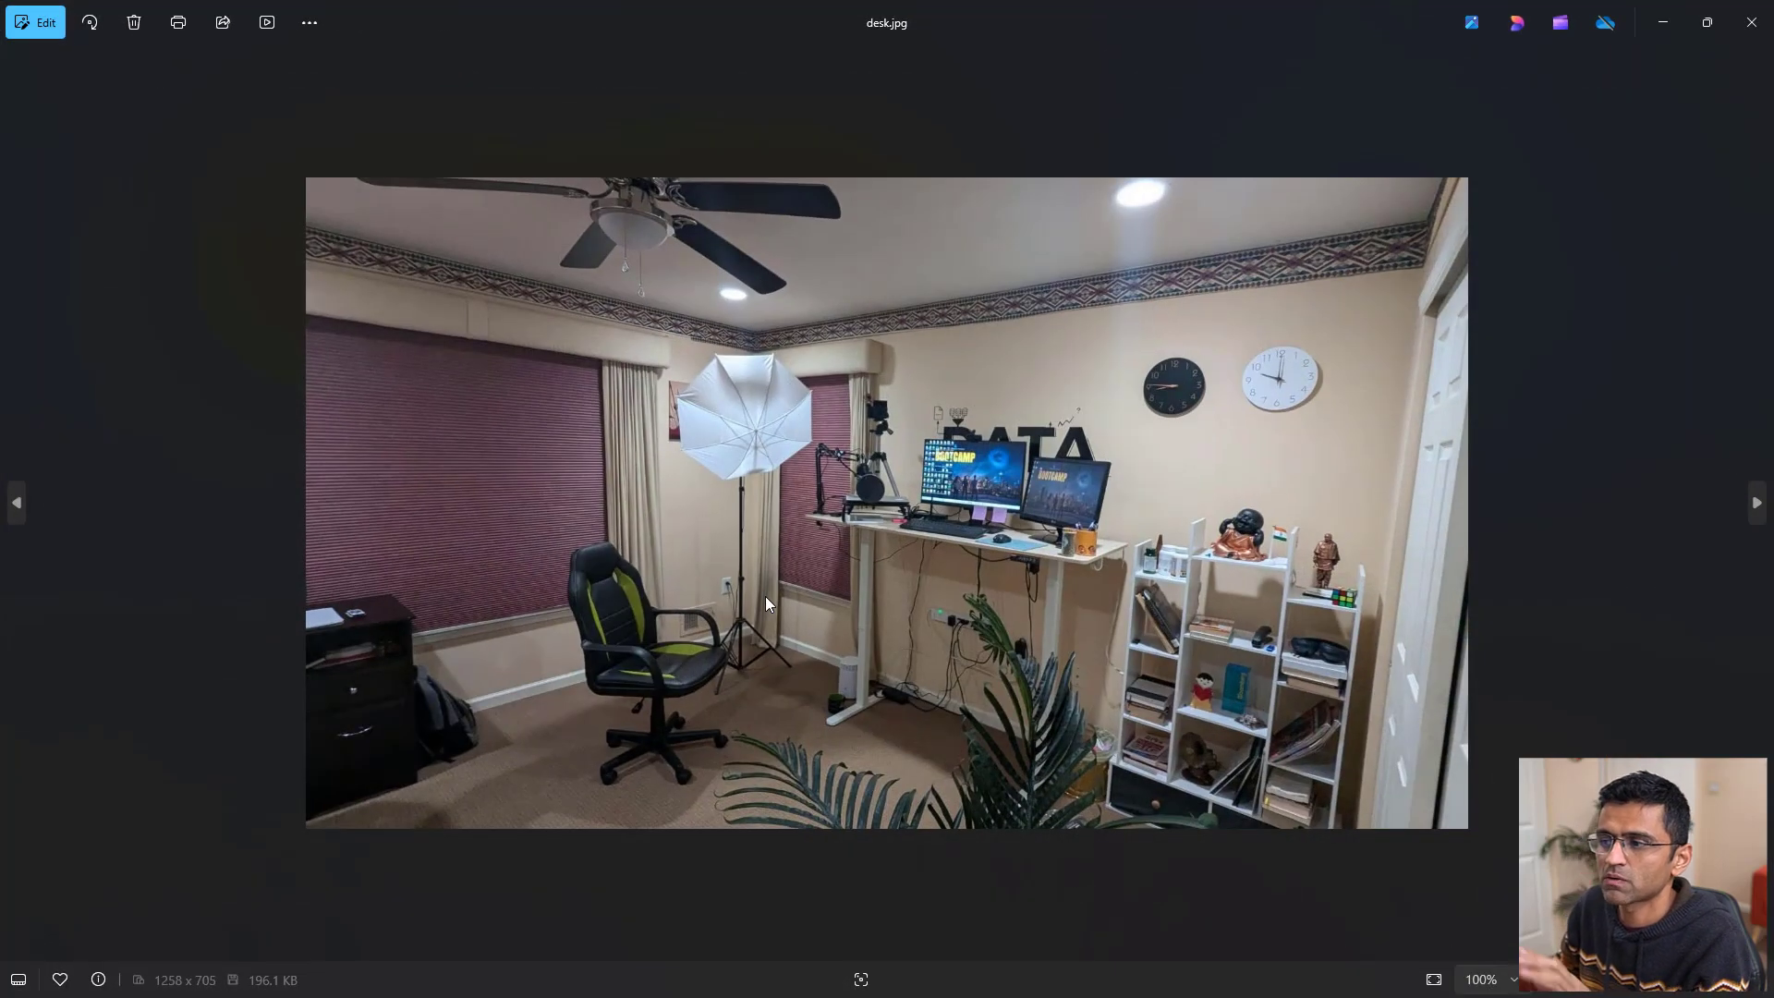
click(1659, 28)
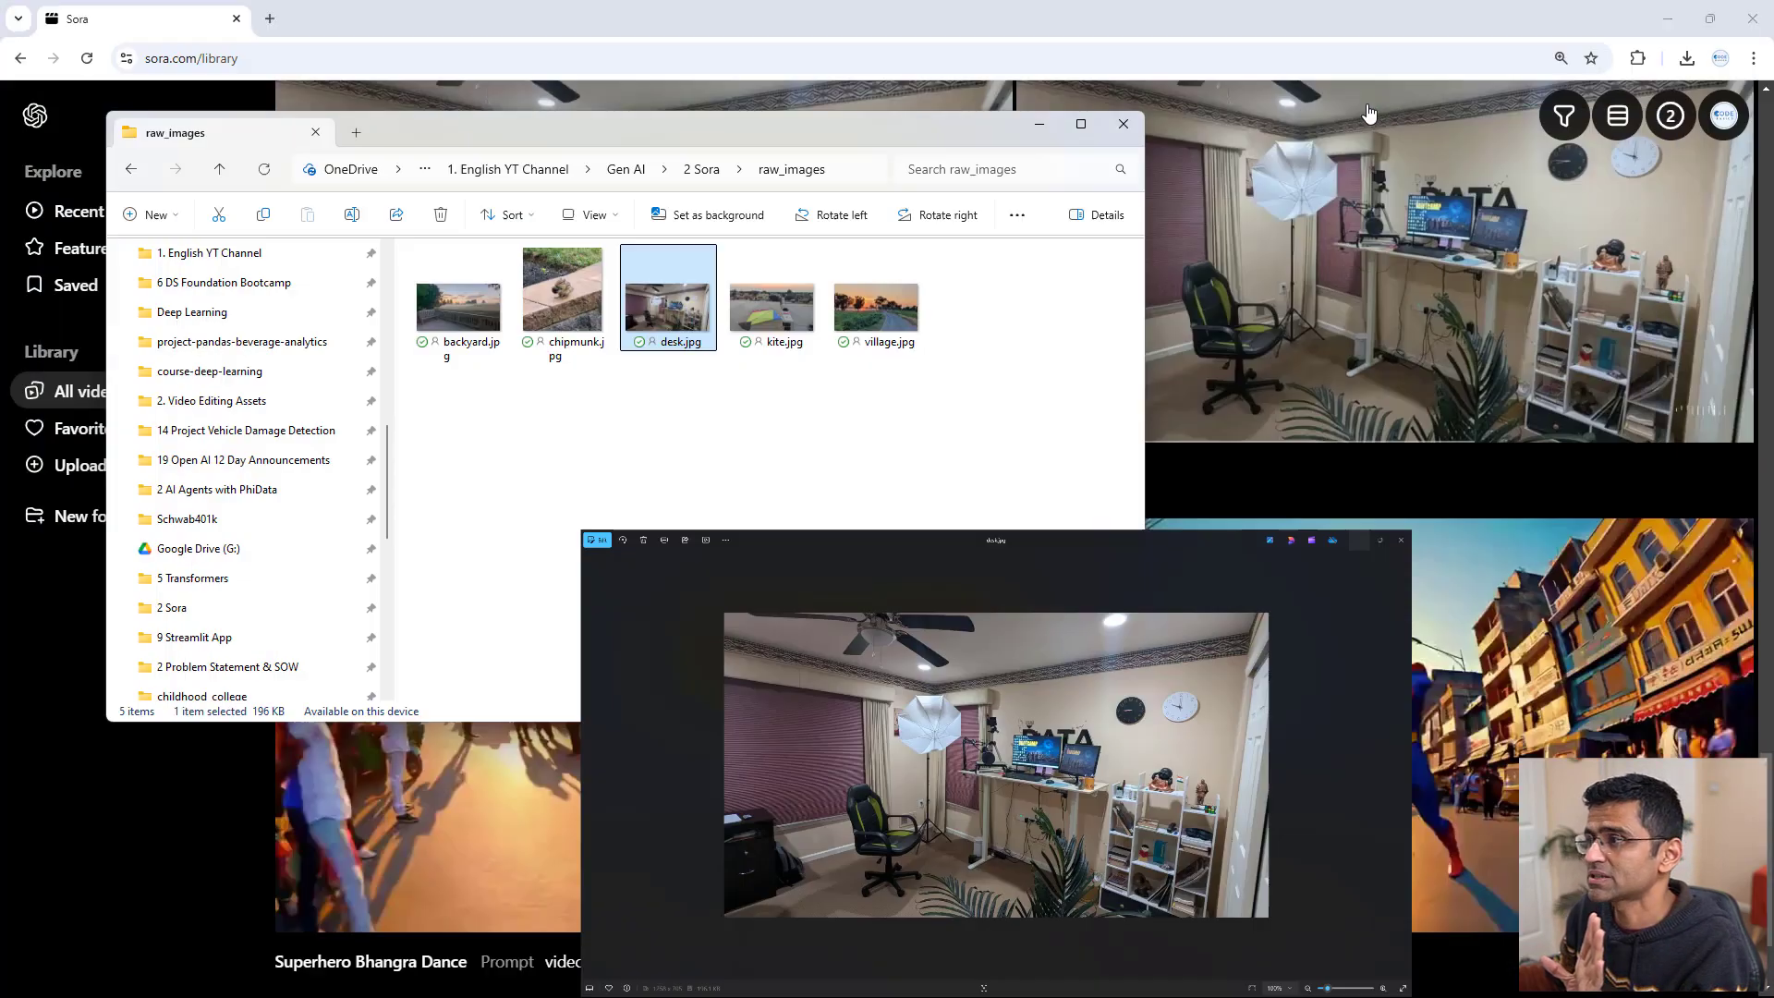
click(1034, 127)
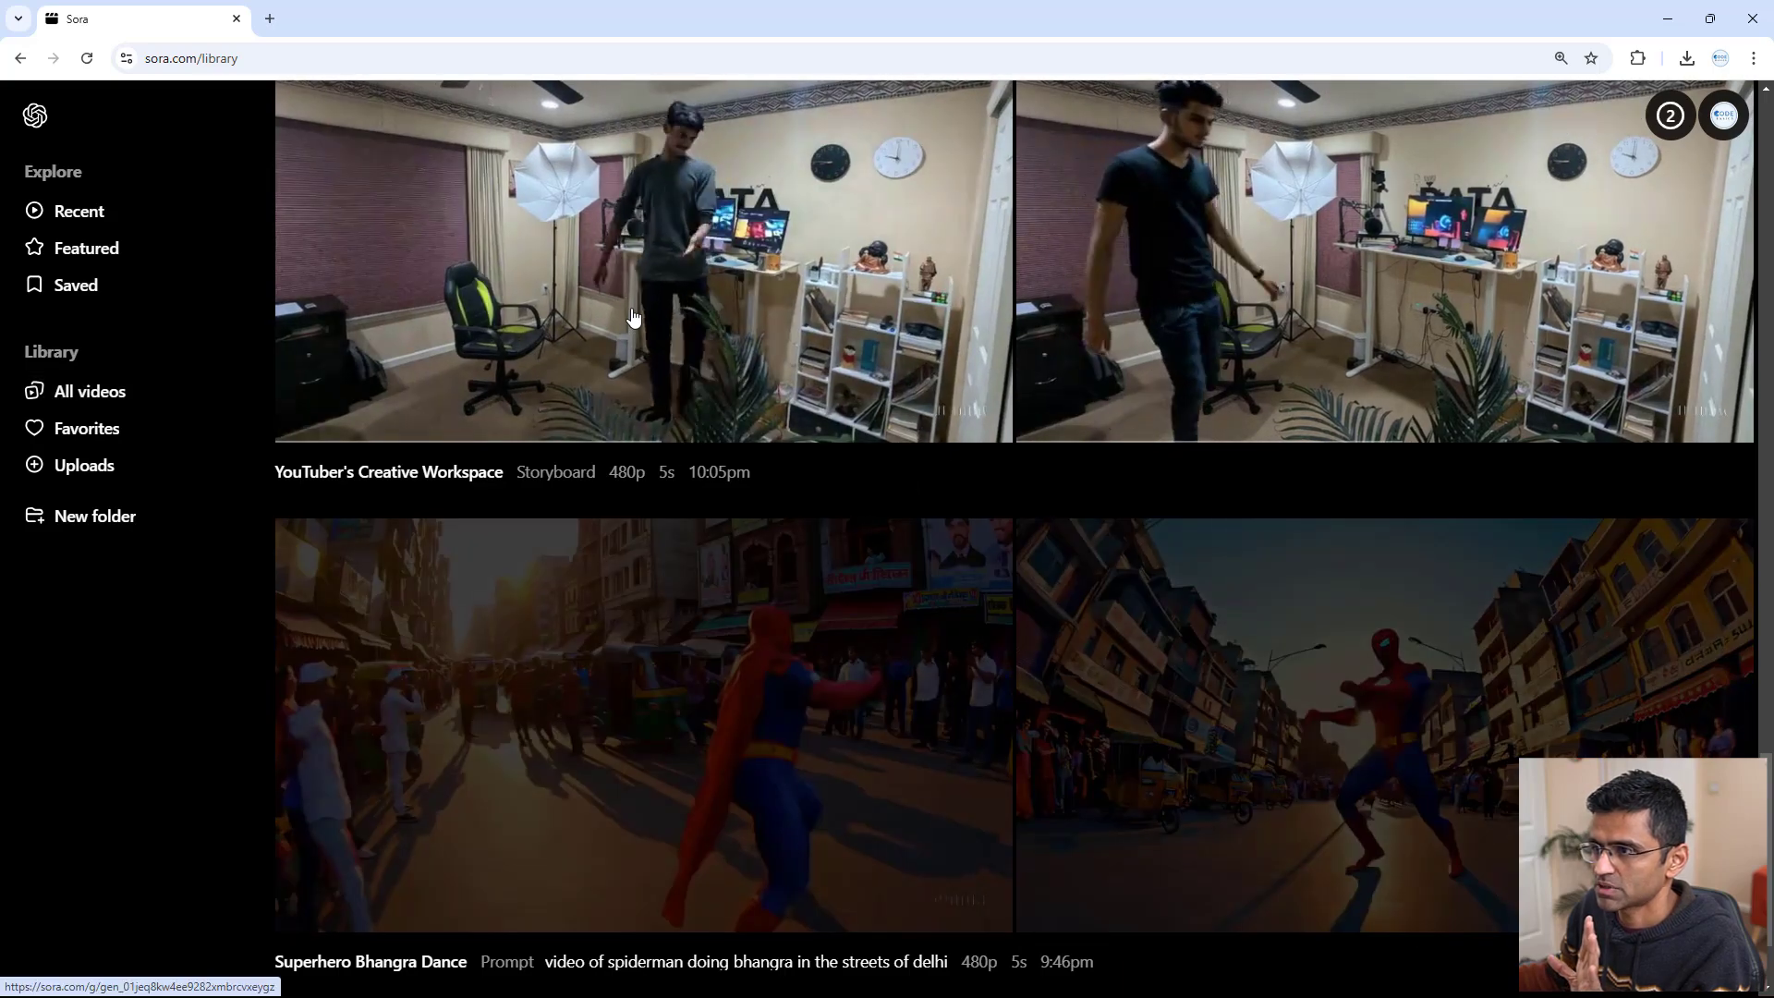
Open YouTuber's Creative Workspace, review storyboard cards 3 and 4, then return to the playing video
click(691, 427)
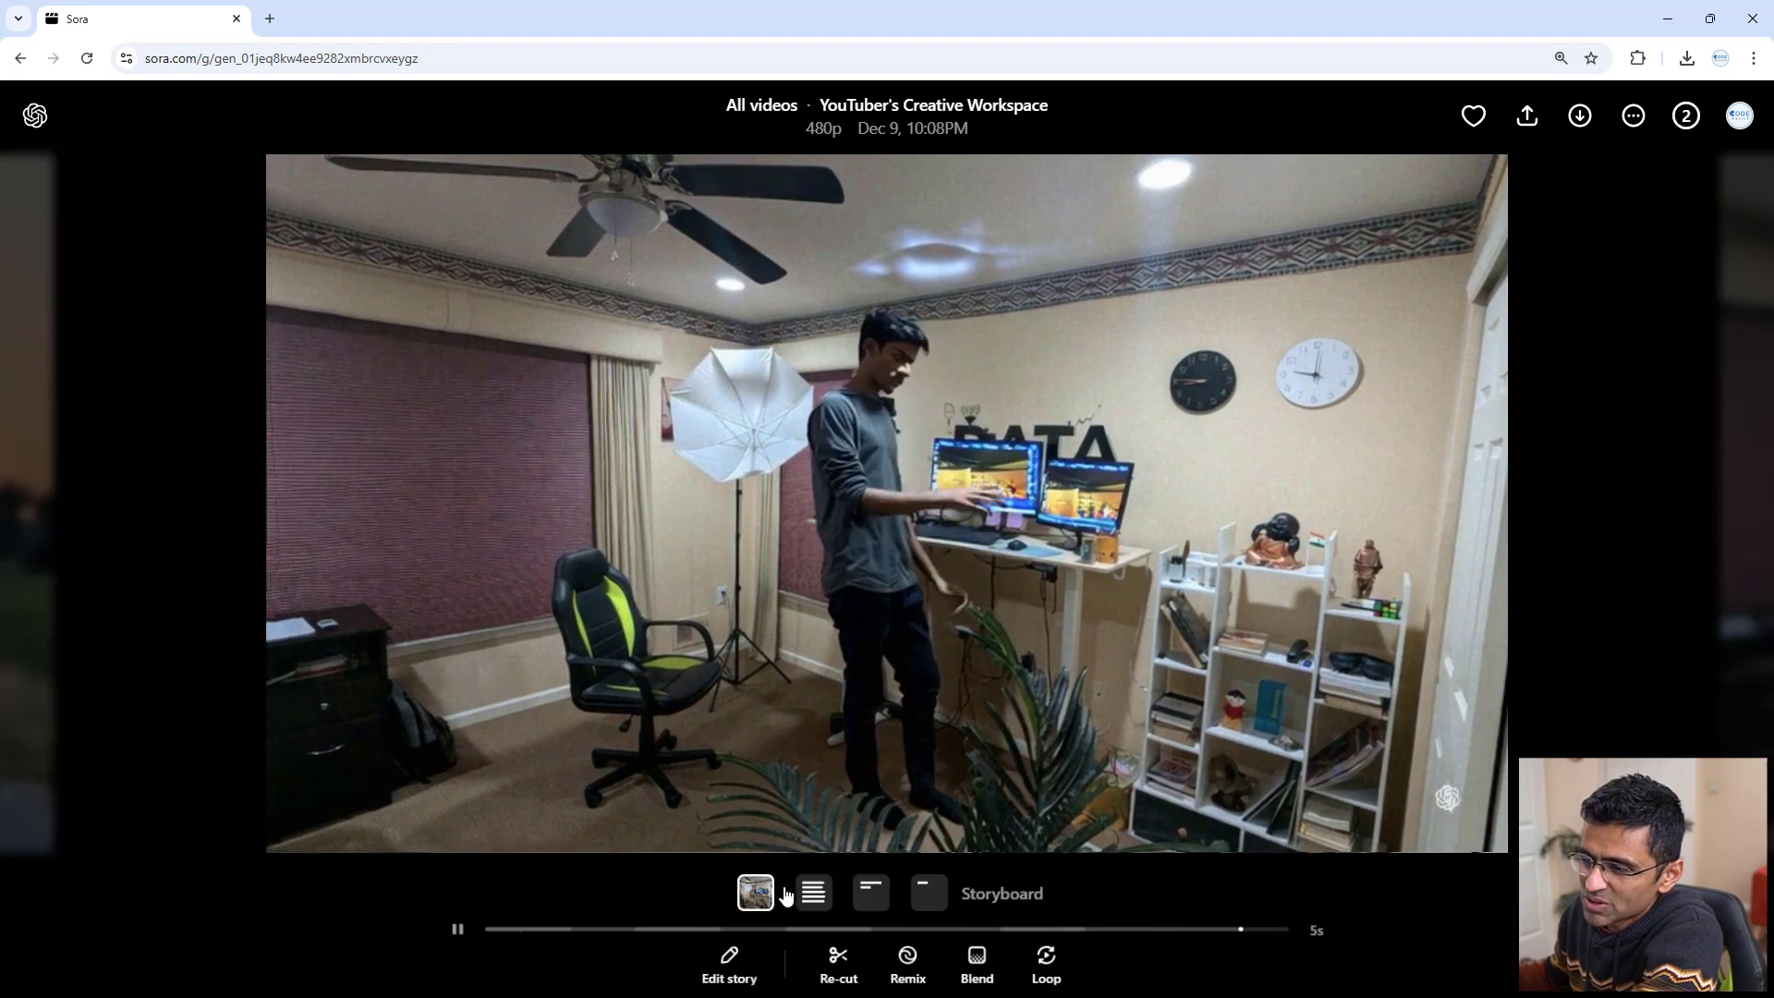
click(813, 893)
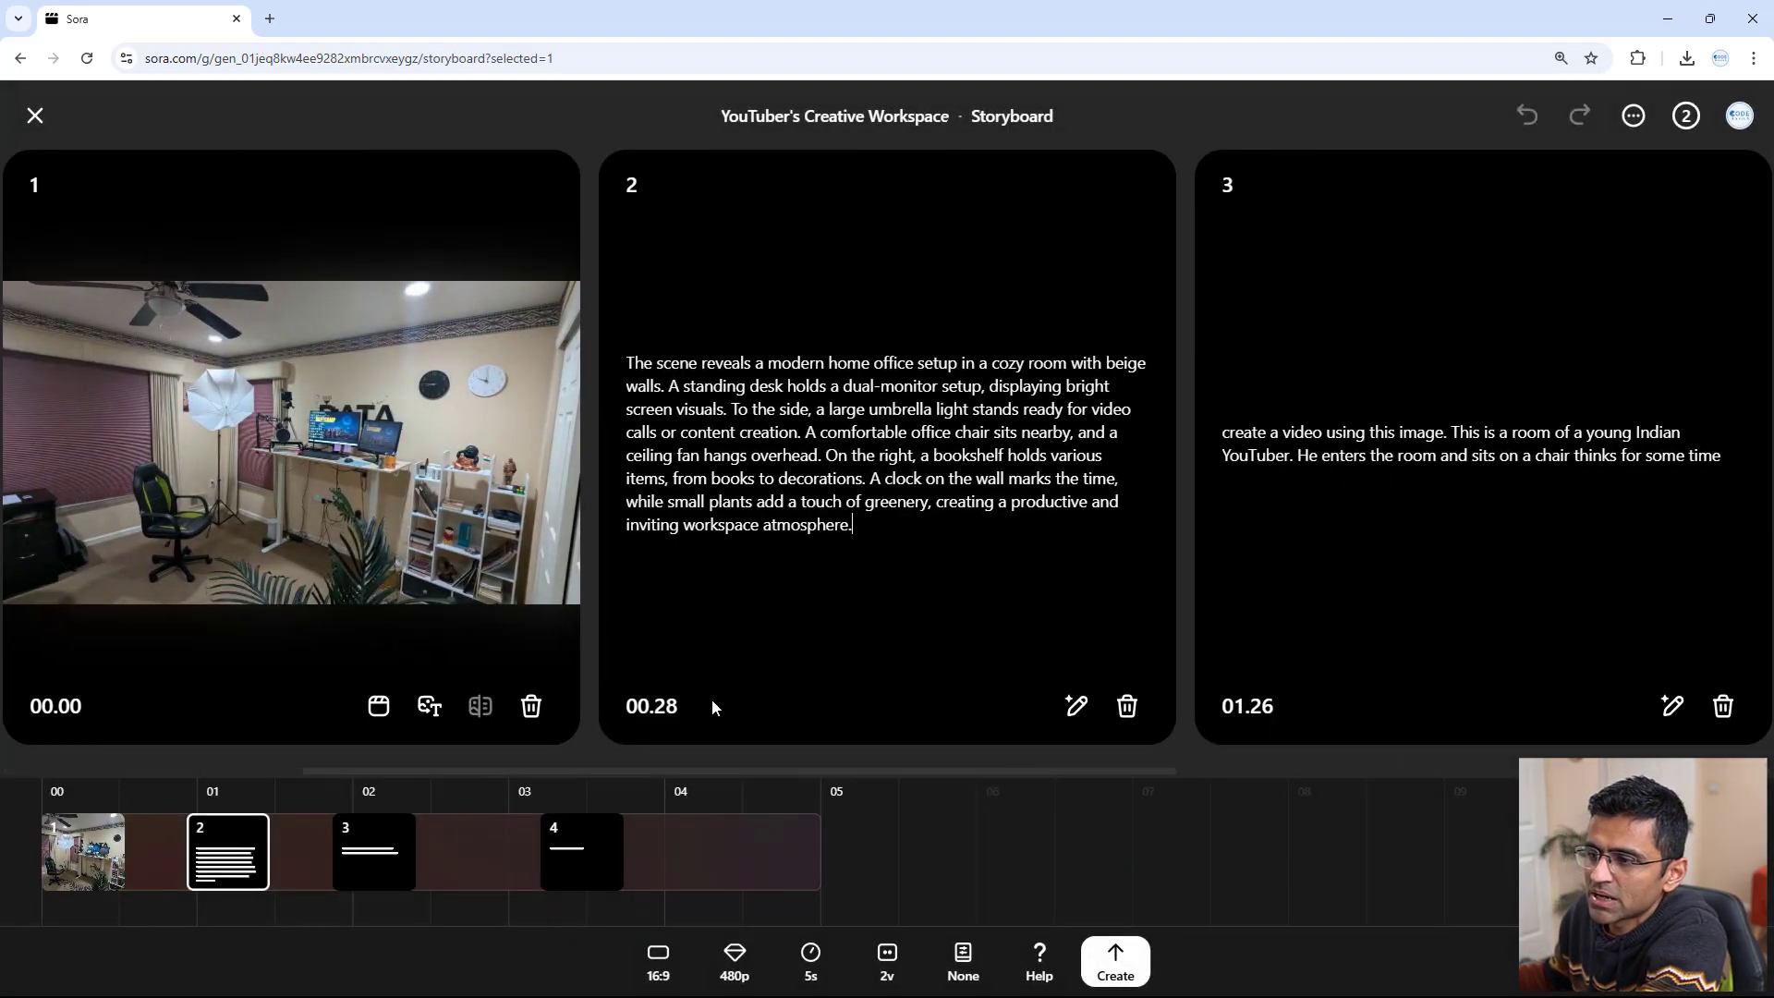
click(1472, 486)
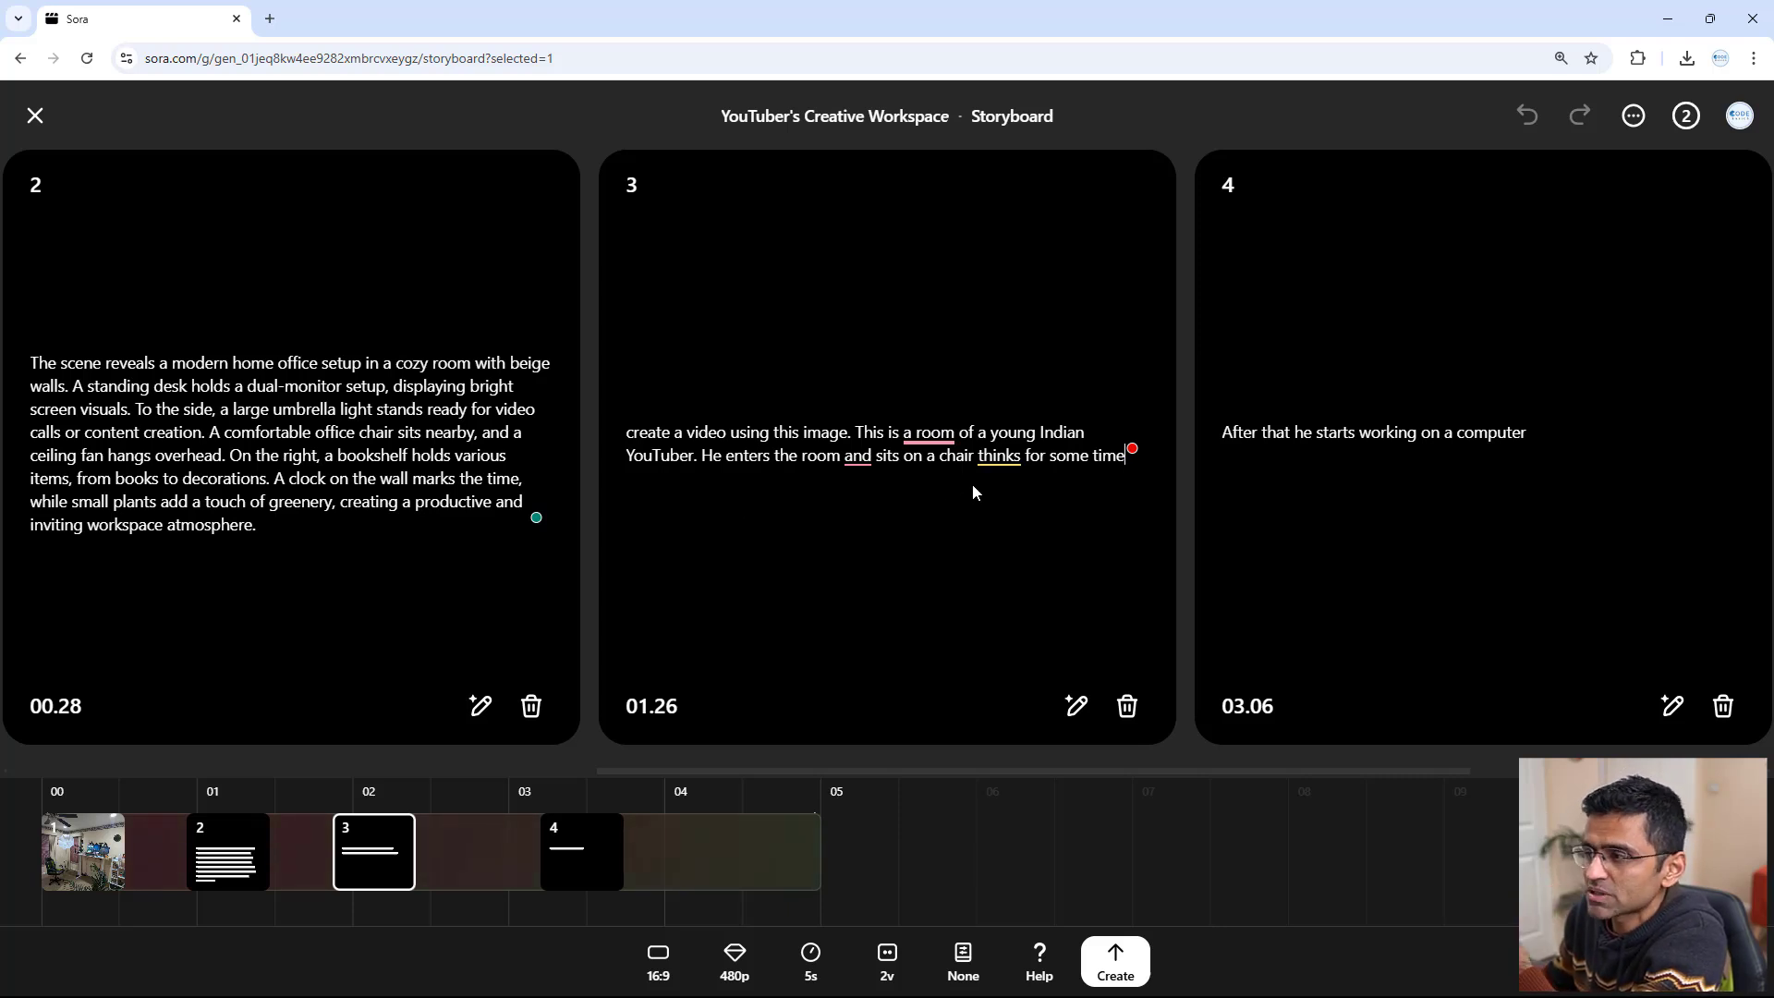
click(1477, 387)
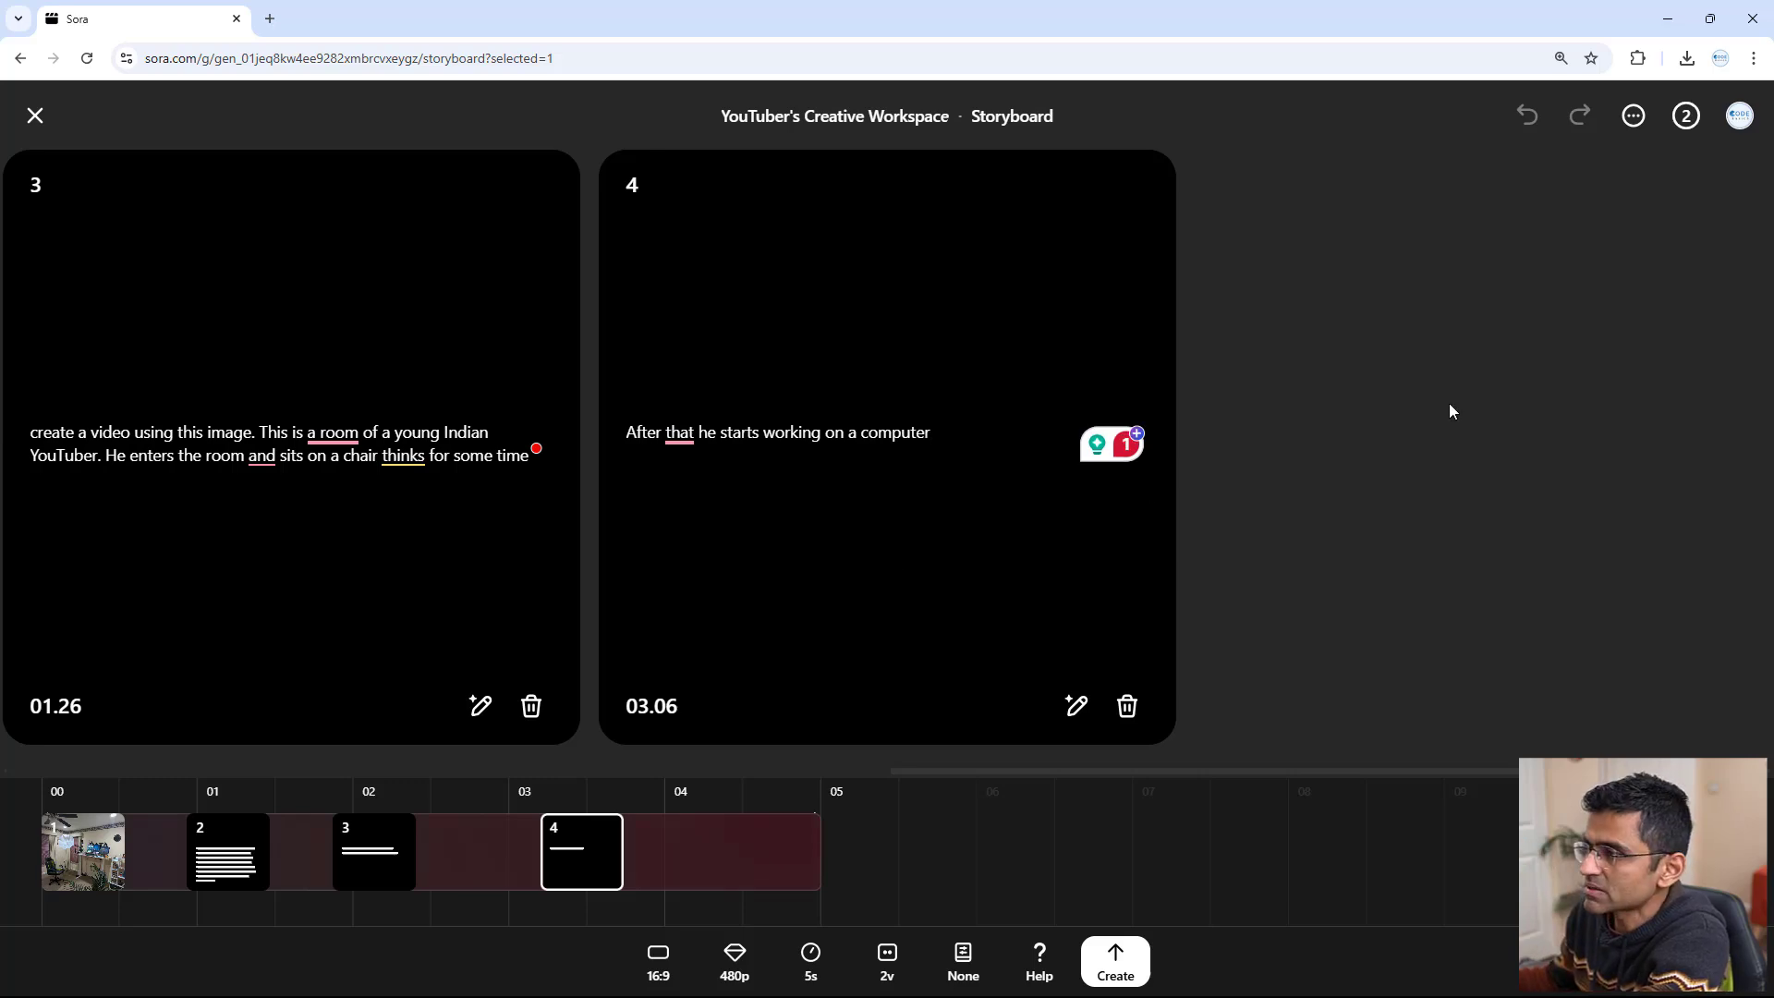
click(34, 116)
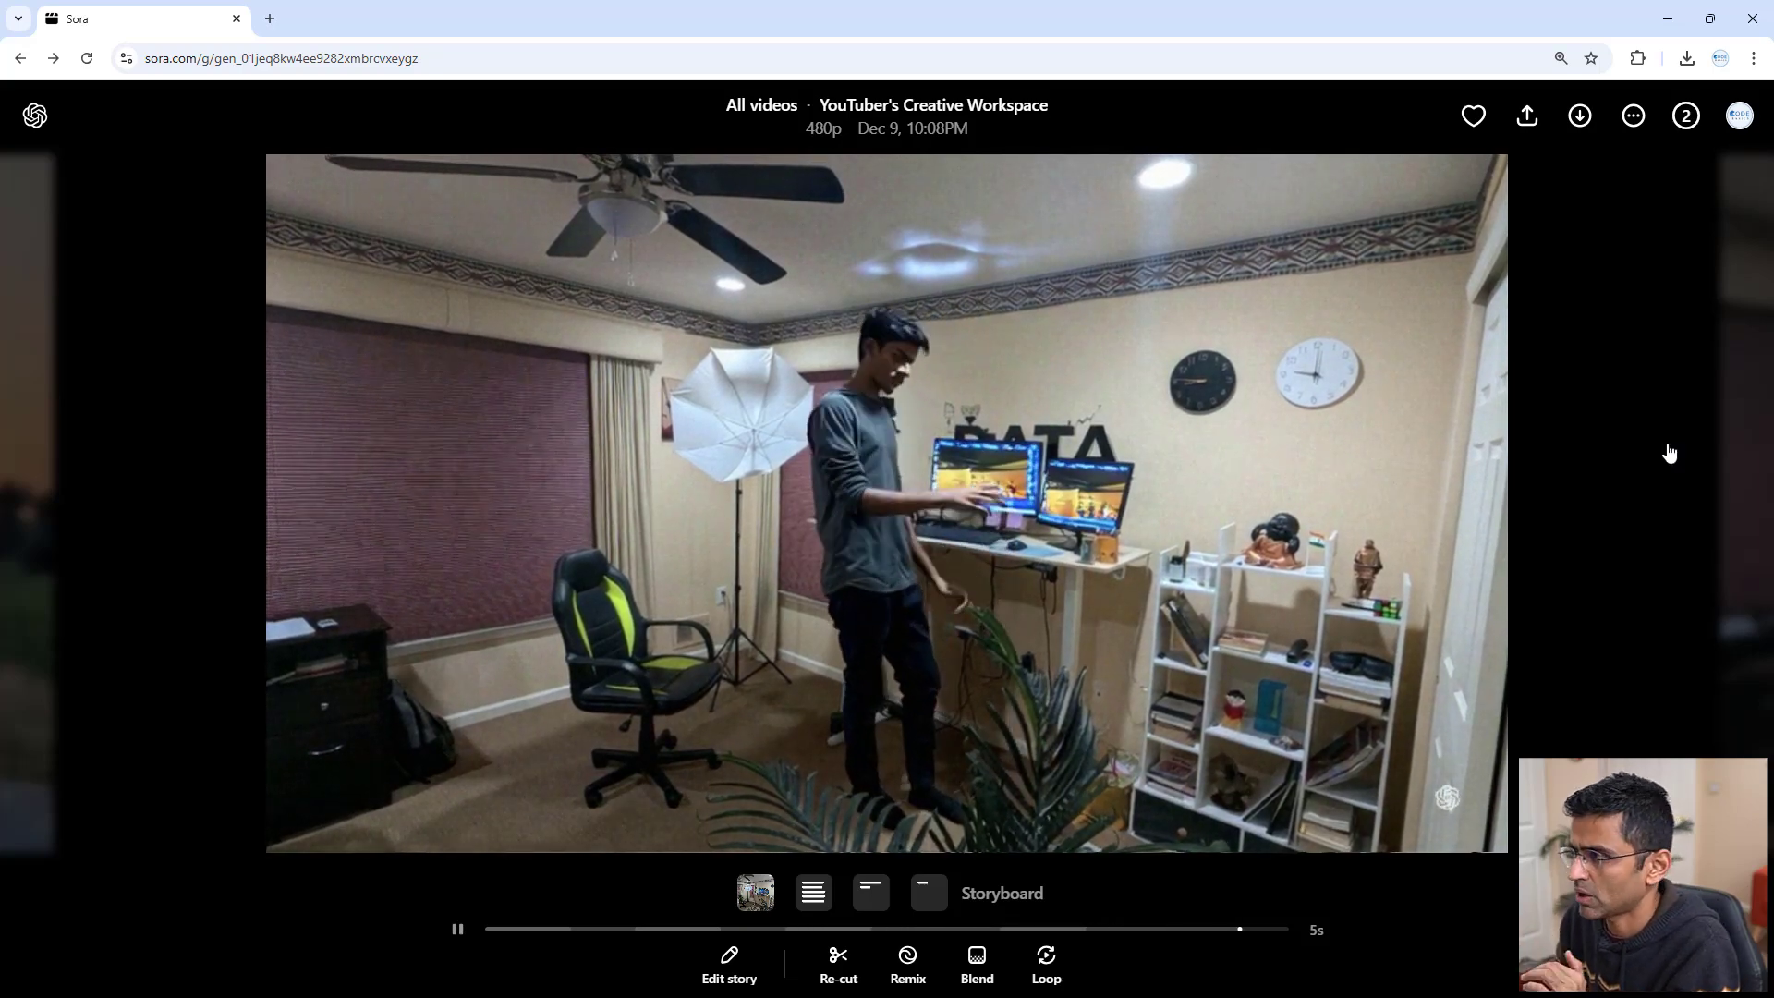
Watch the second Creative Workspace variant, then switch to the raw_images folder in File Explorer
click(1571, 444)
scroll(1539, 508, up, 2)
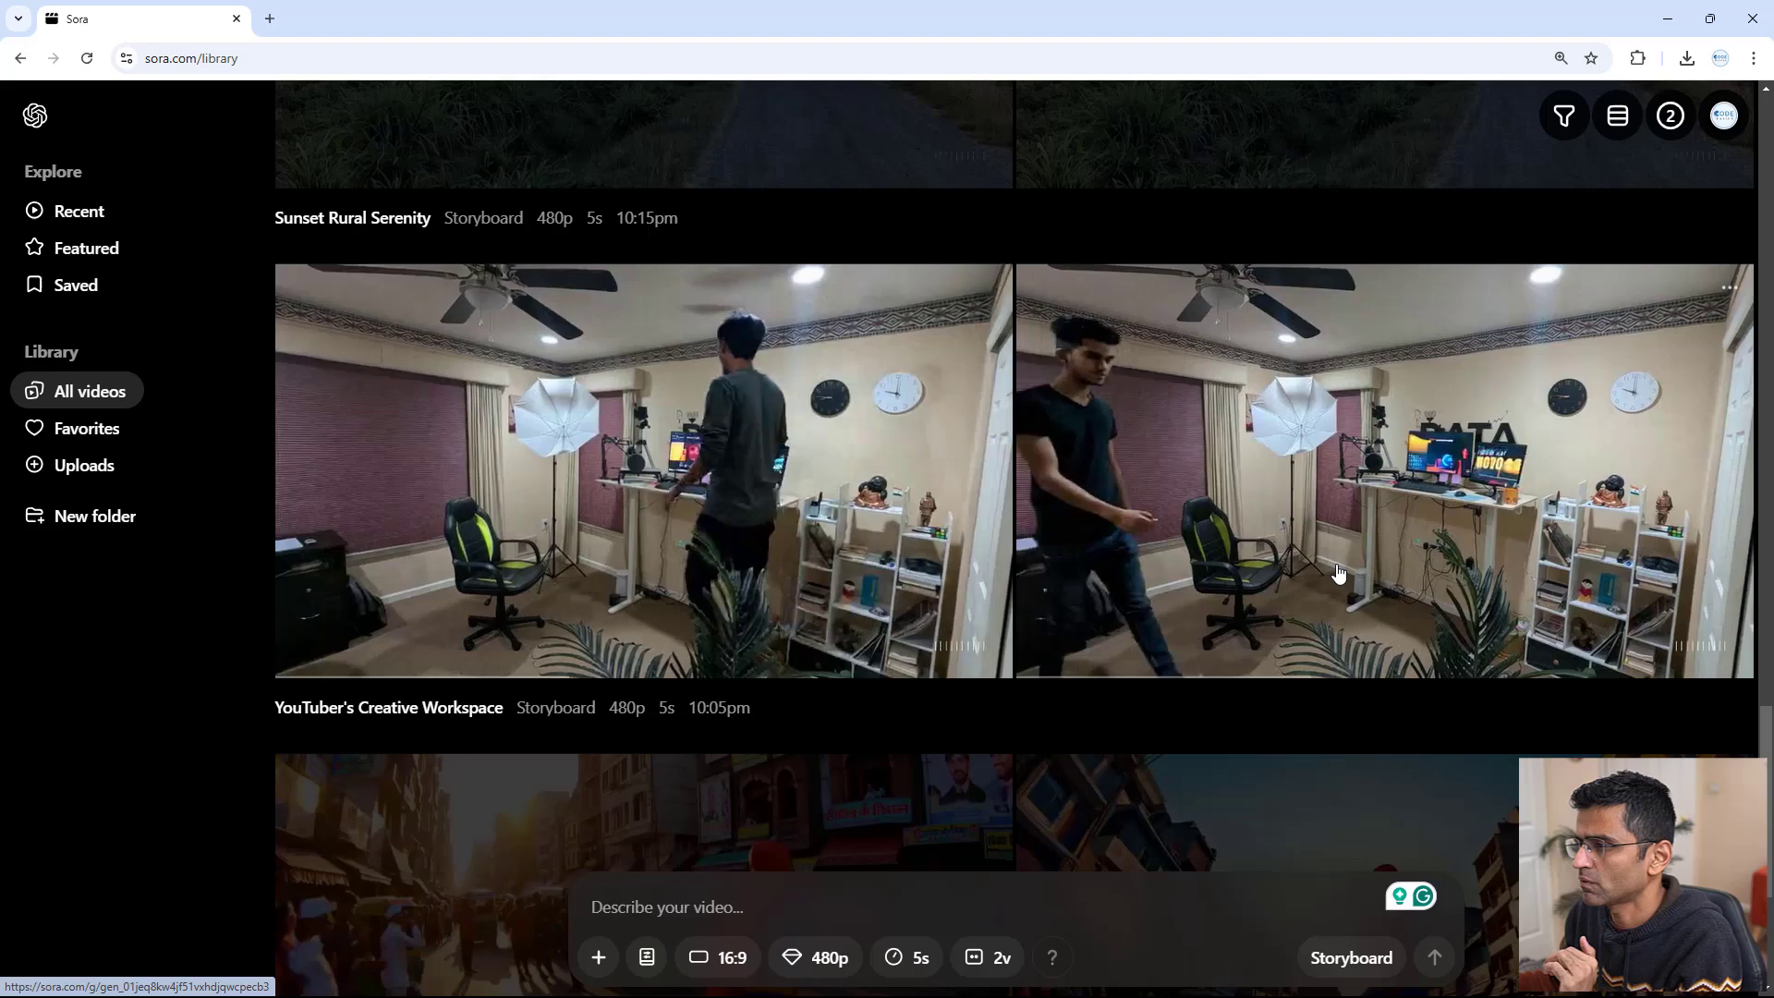
click(1363, 518)
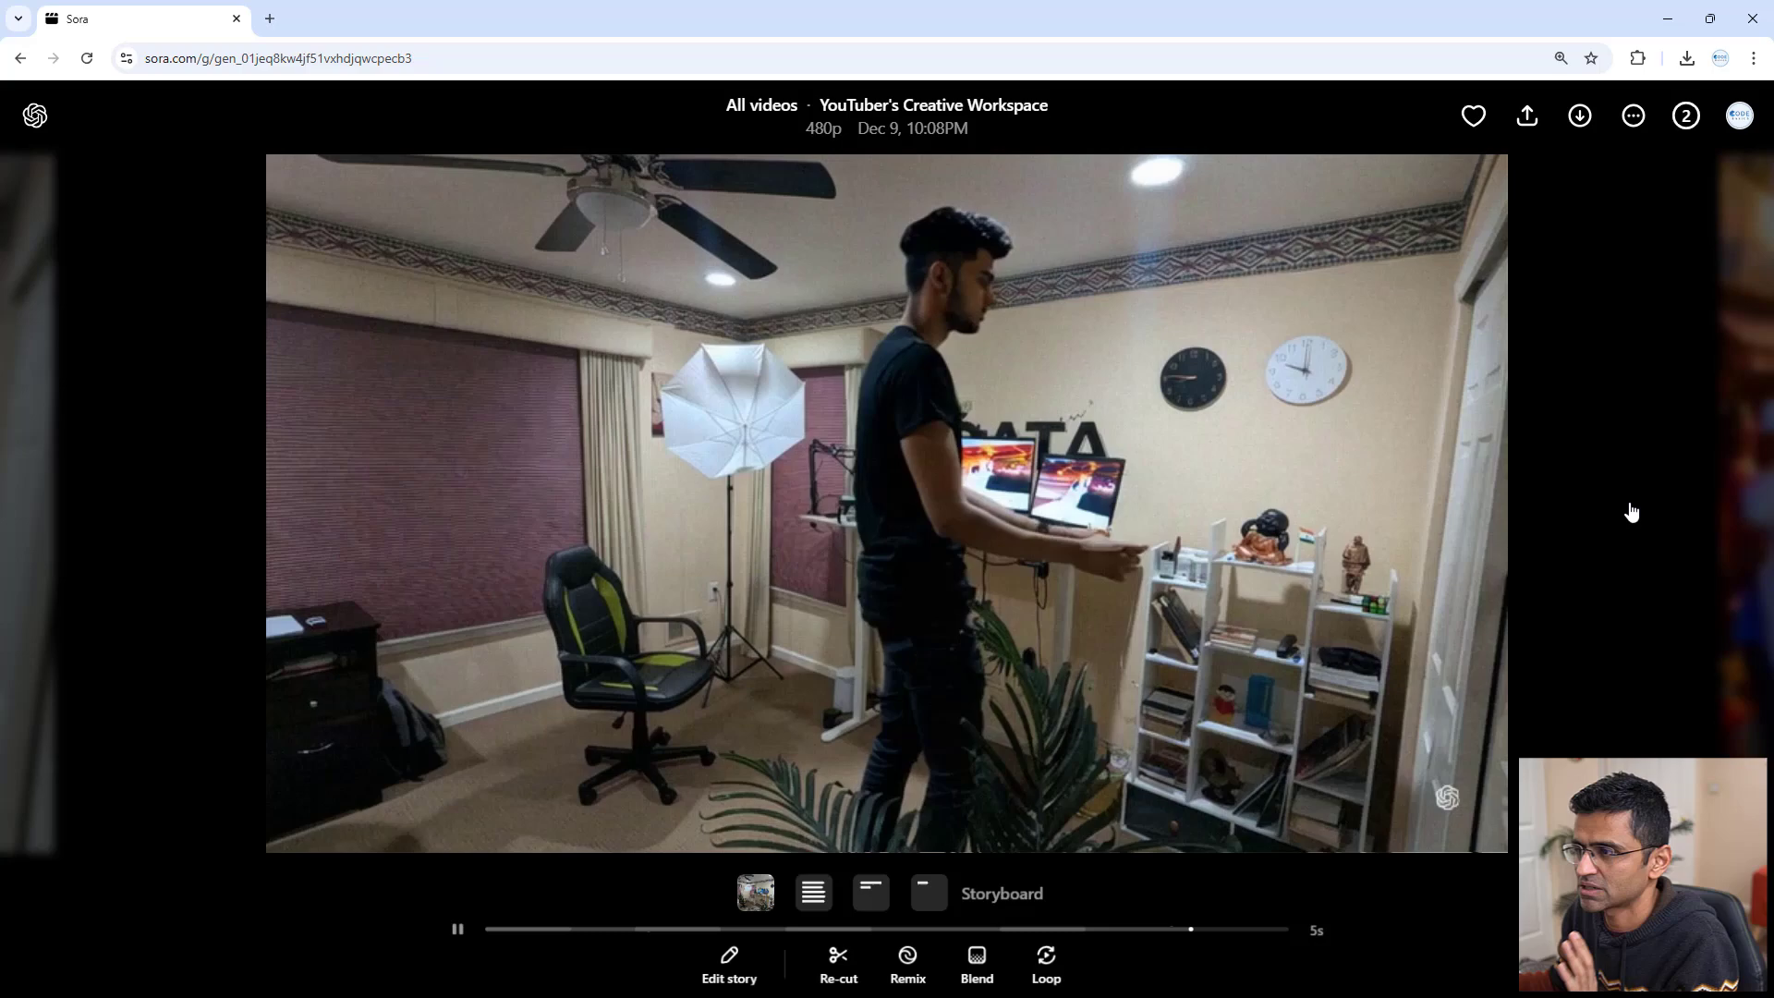
click(1628, 507)
scroll(802, 658, up, 4)
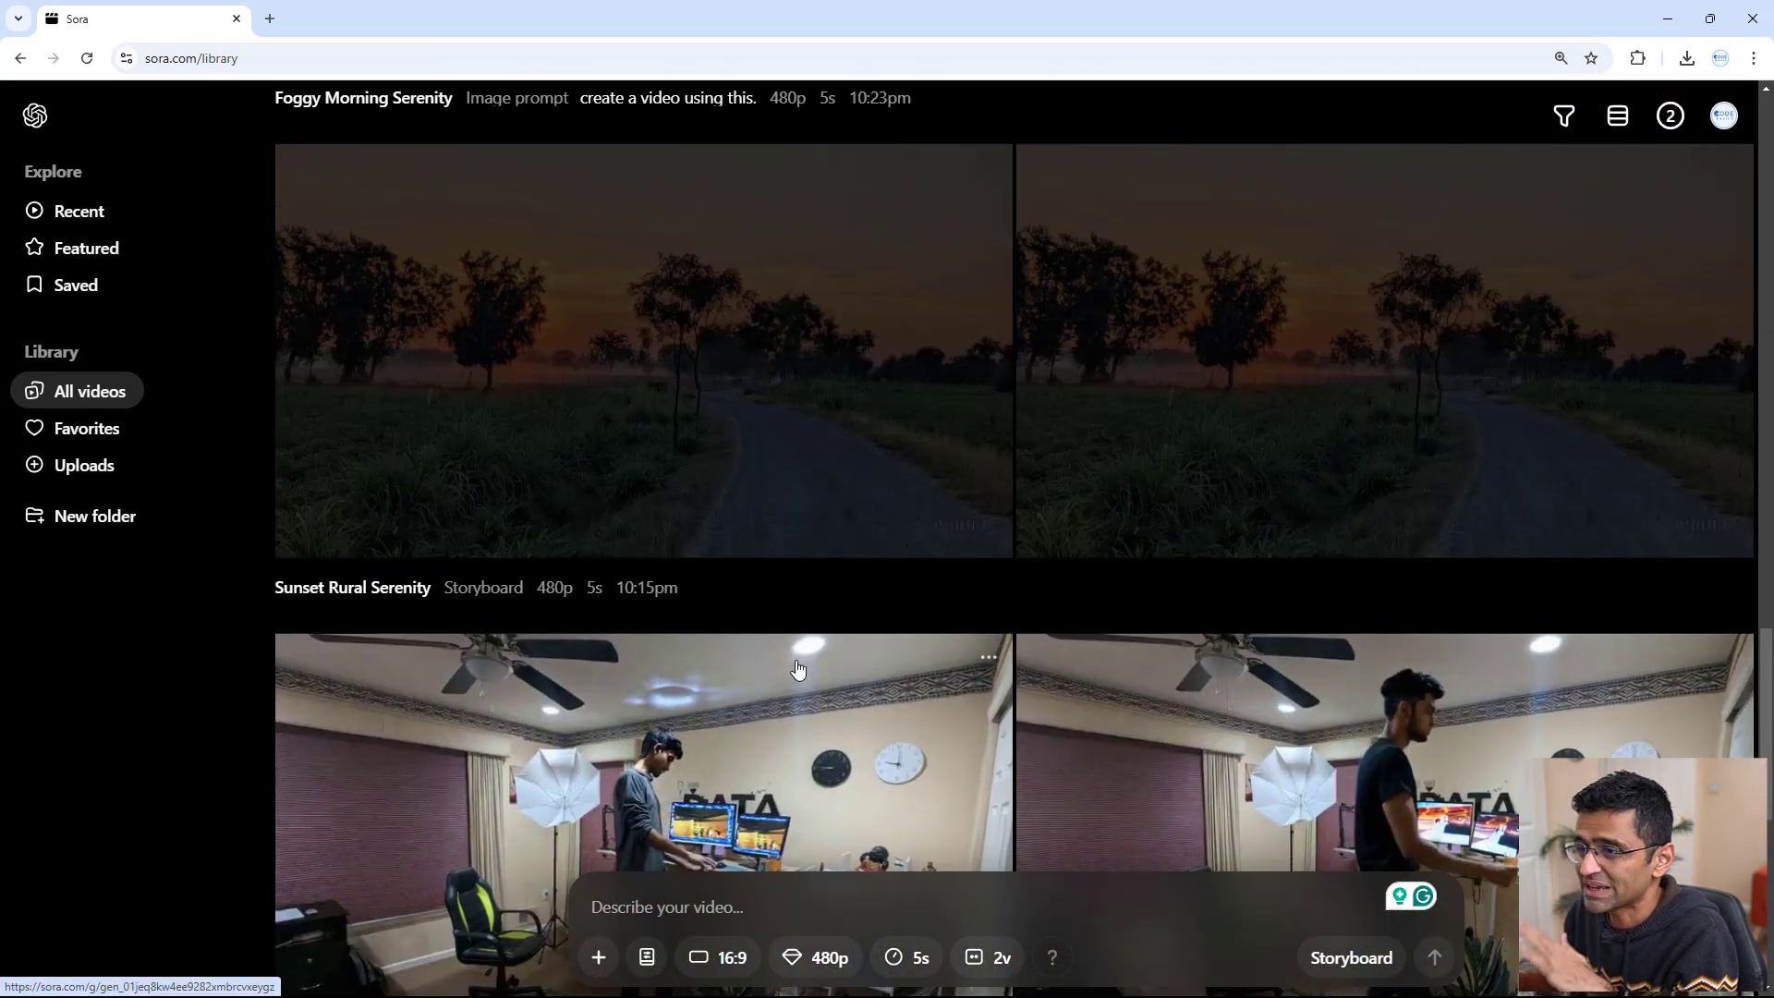
scroll(799, 668, up, 7)
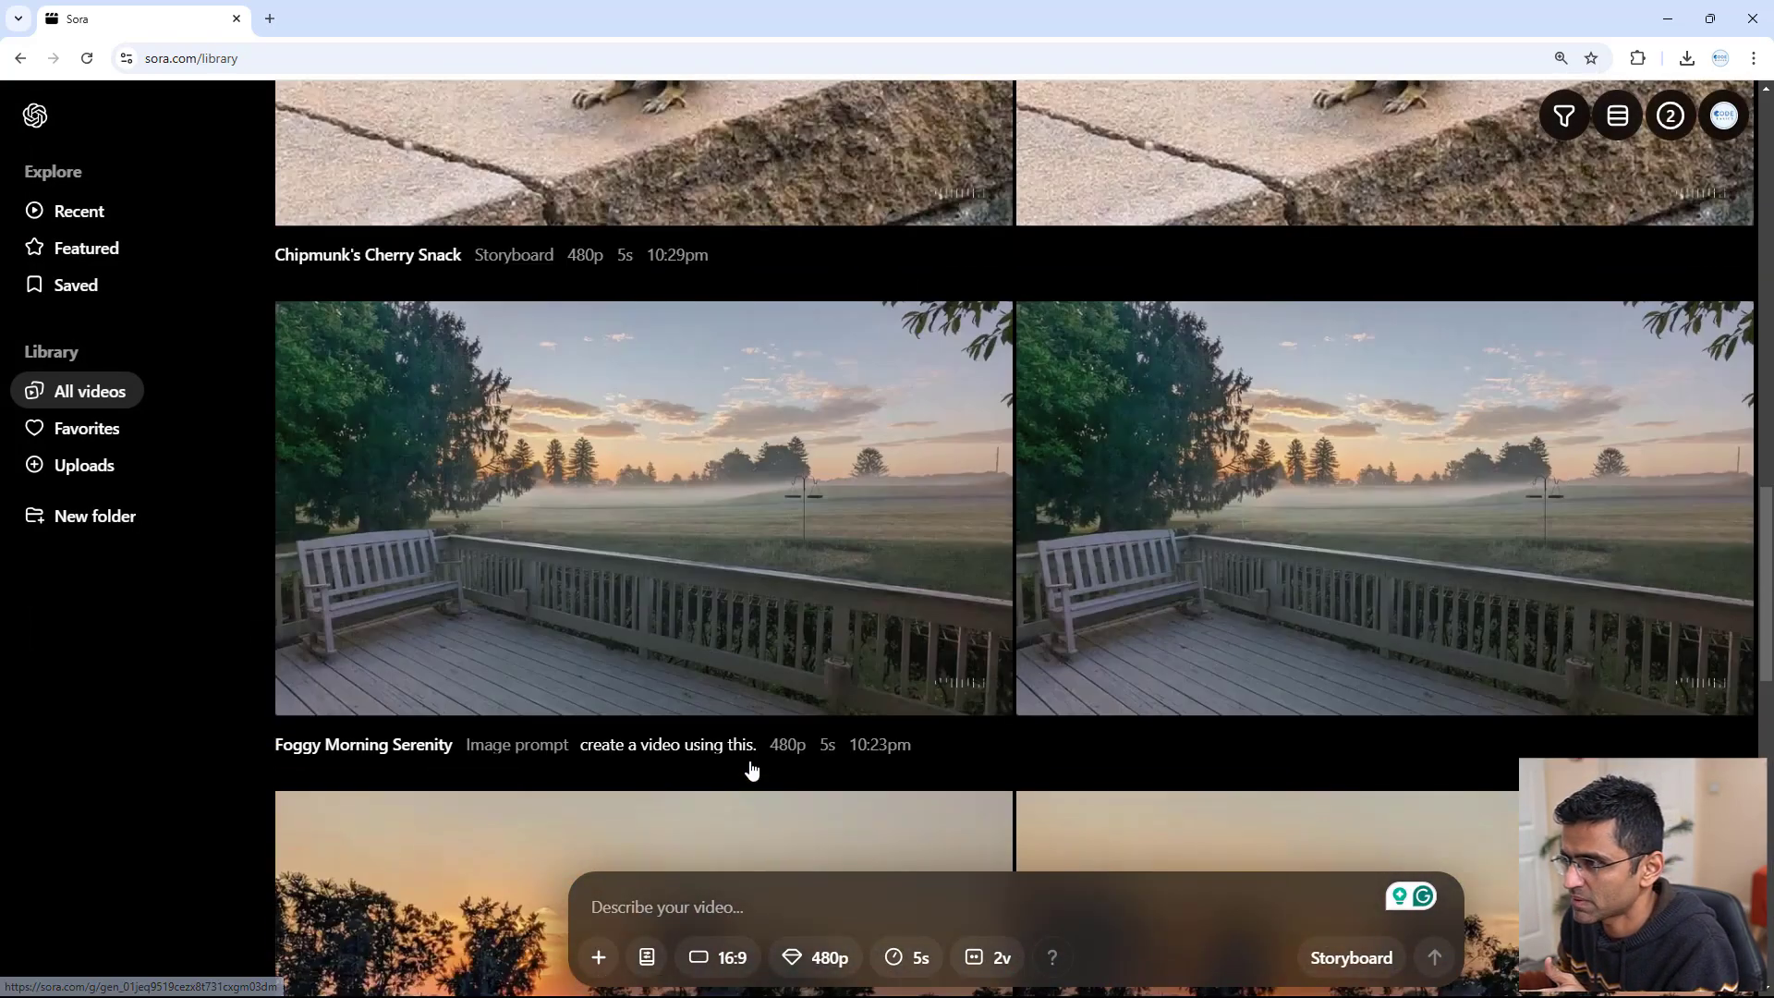
key(alt+Tab)
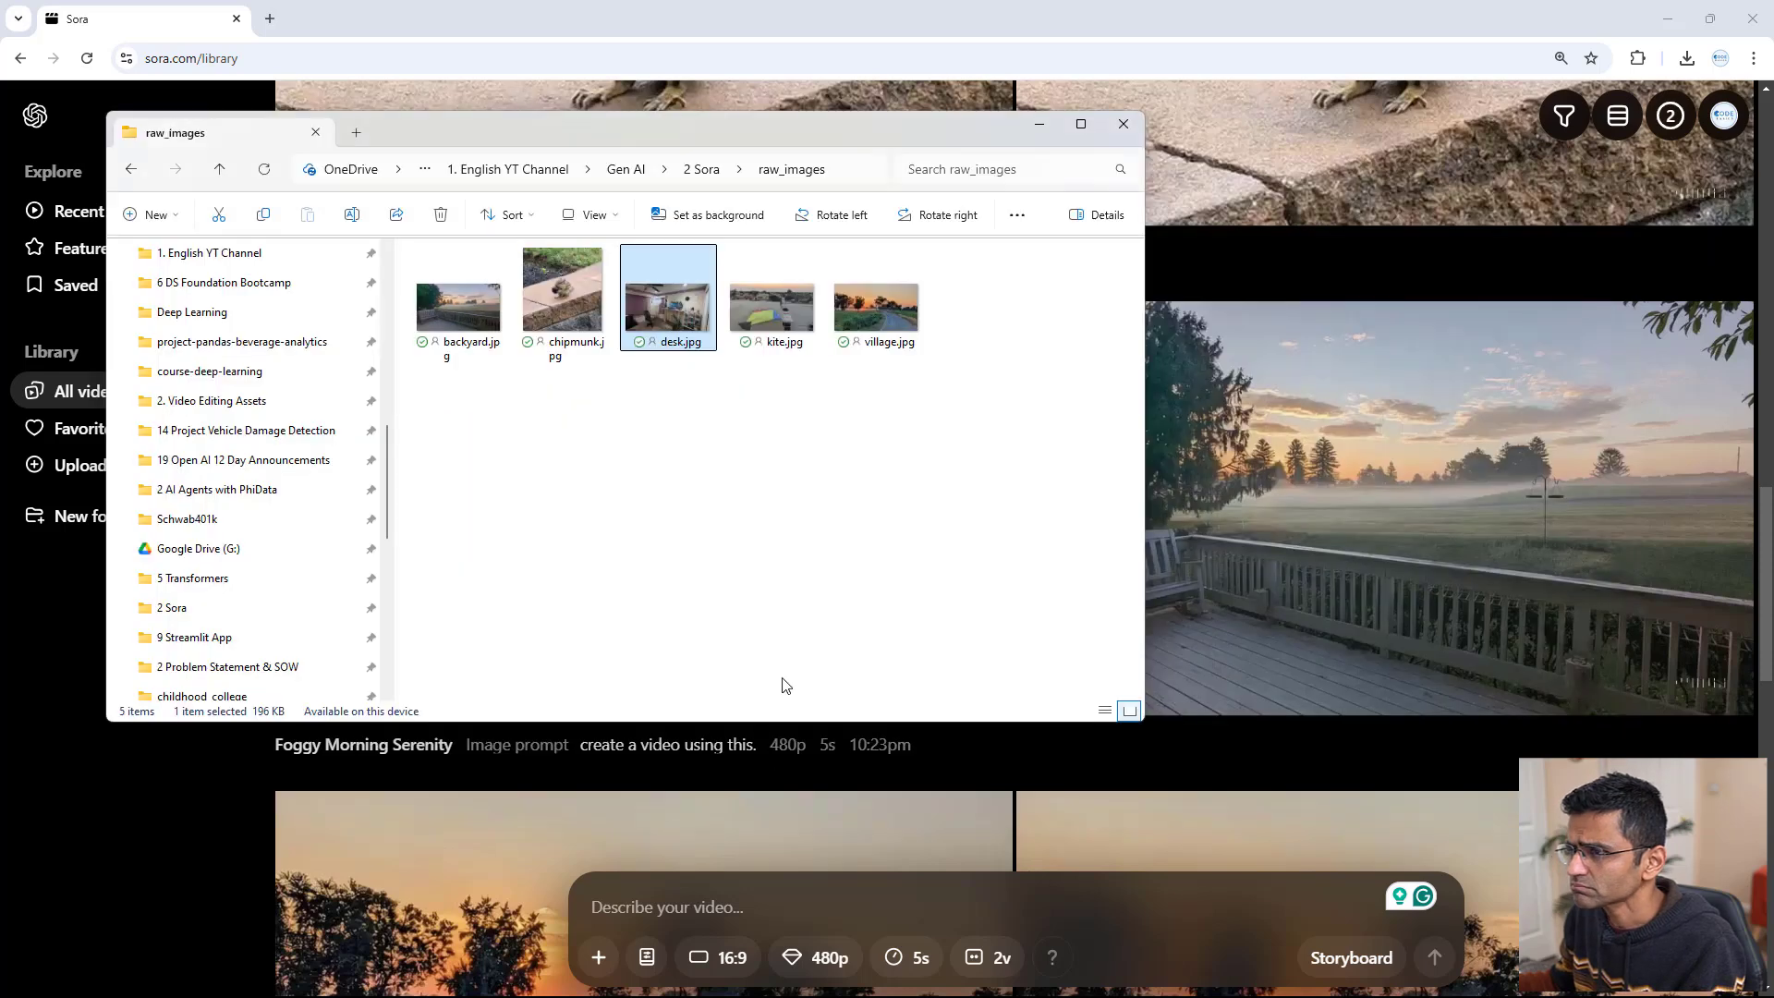
View backyard.jpg from raw_images, then minimize Photos to return to Foggy Morning Serenity in Sora
double_click(467, 337)
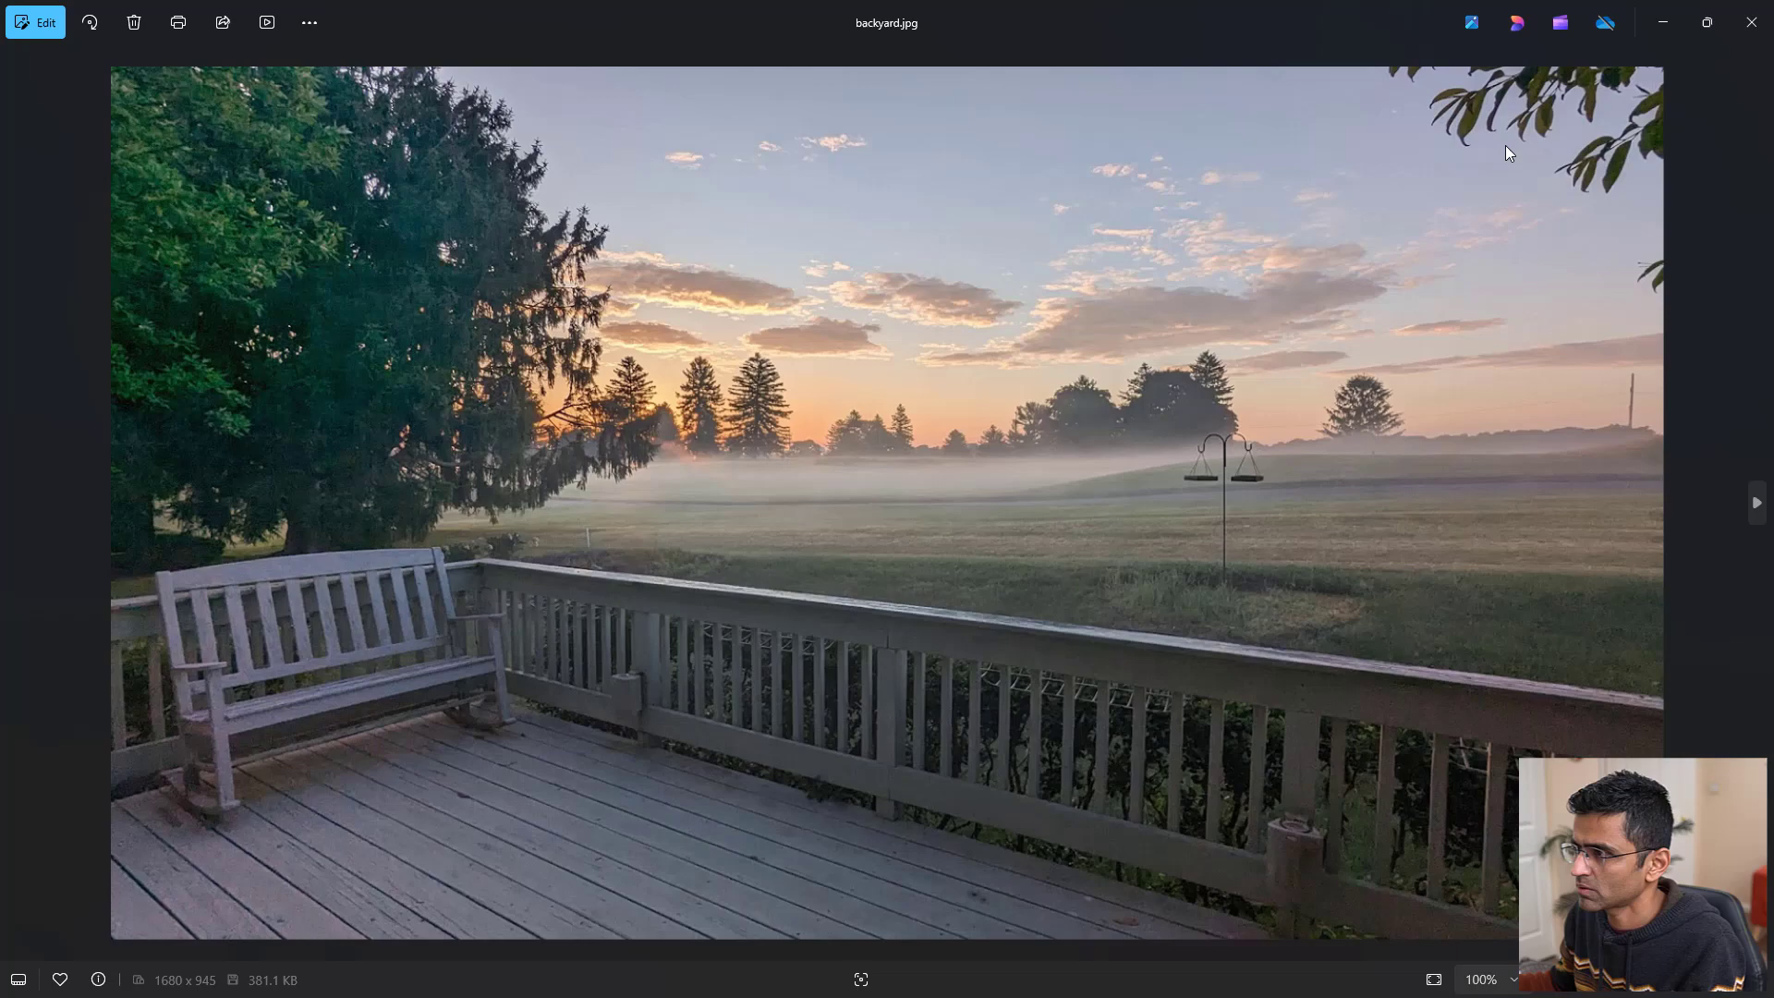
click(1661, 27)
click(1304, 9)
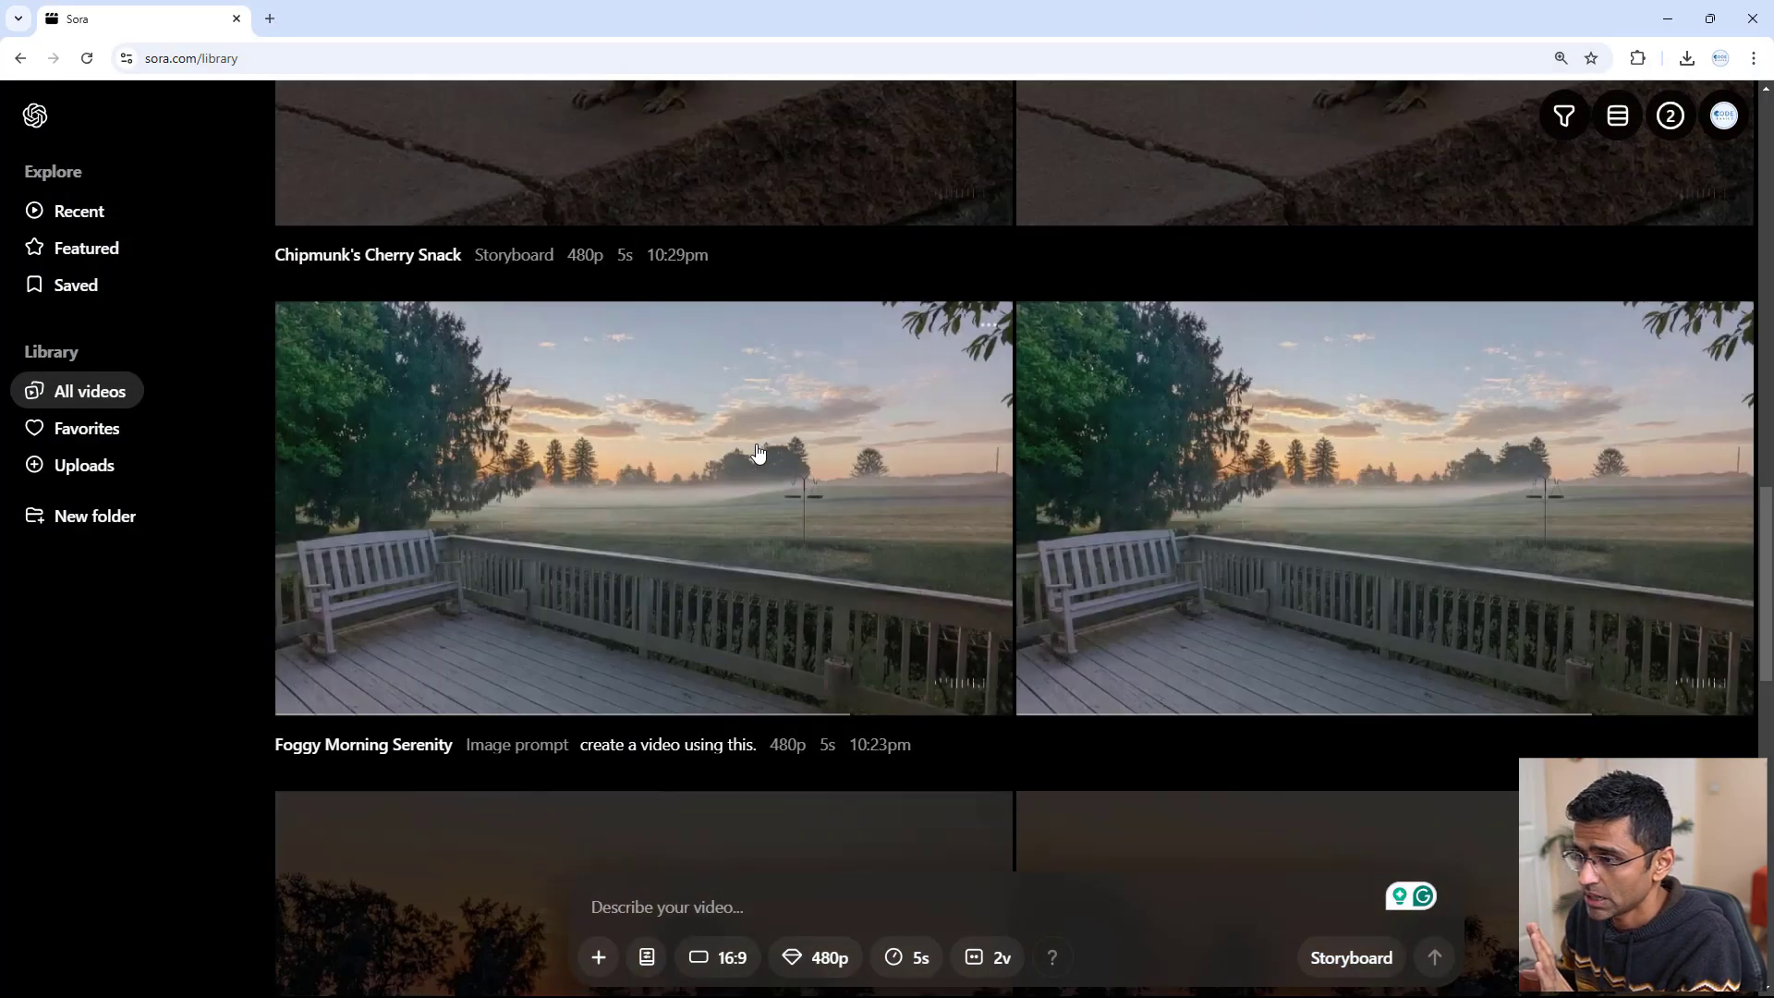
Watch both Foggy Morning Serenity video variants, returning to the library after each
click(758, 452)
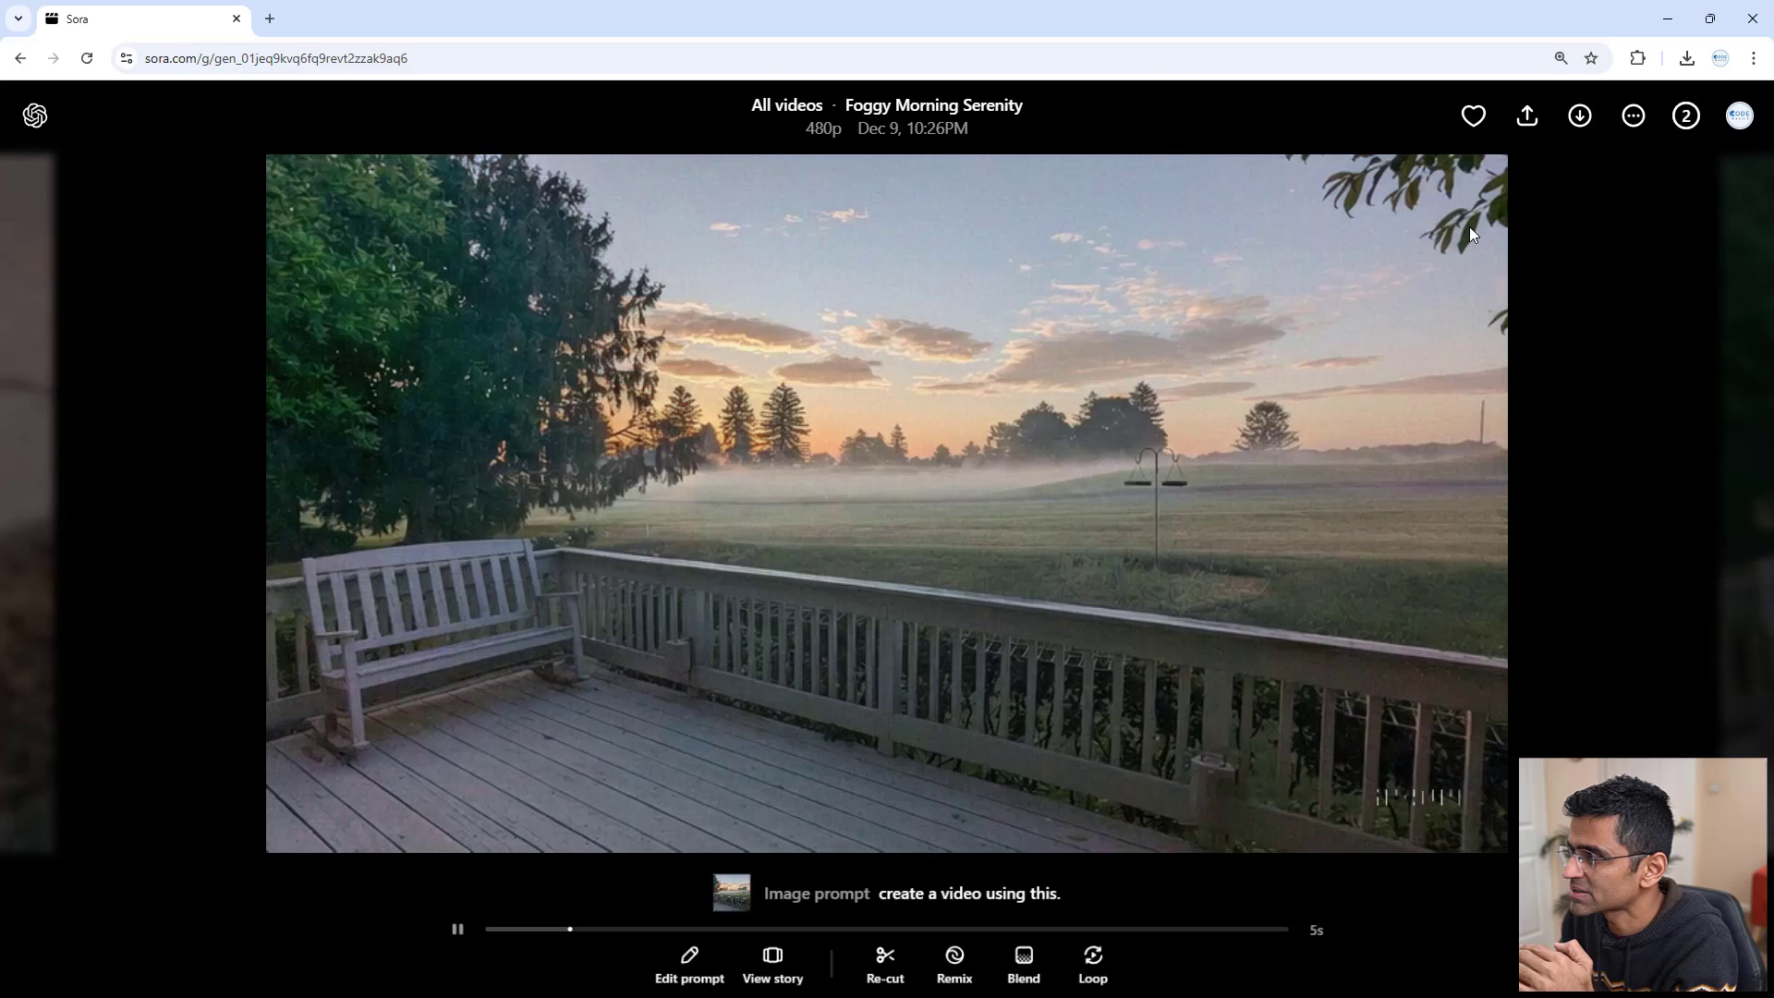
click(1701, 567)
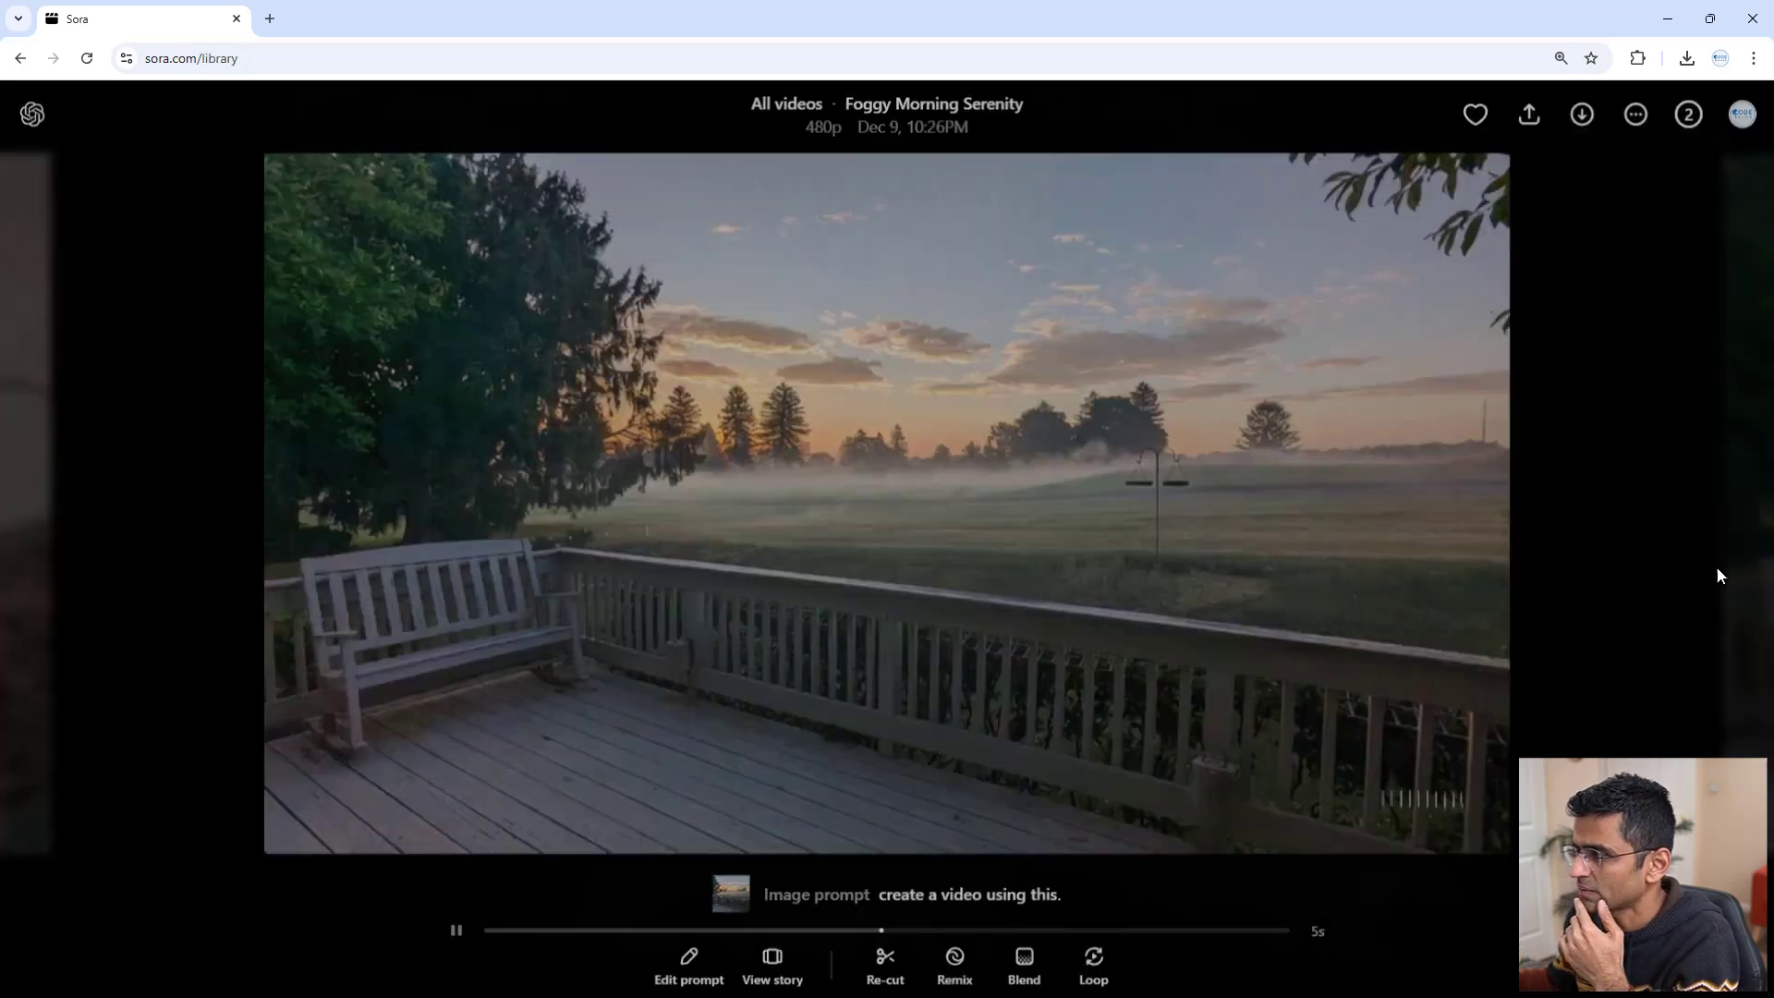
click(1441, 519)
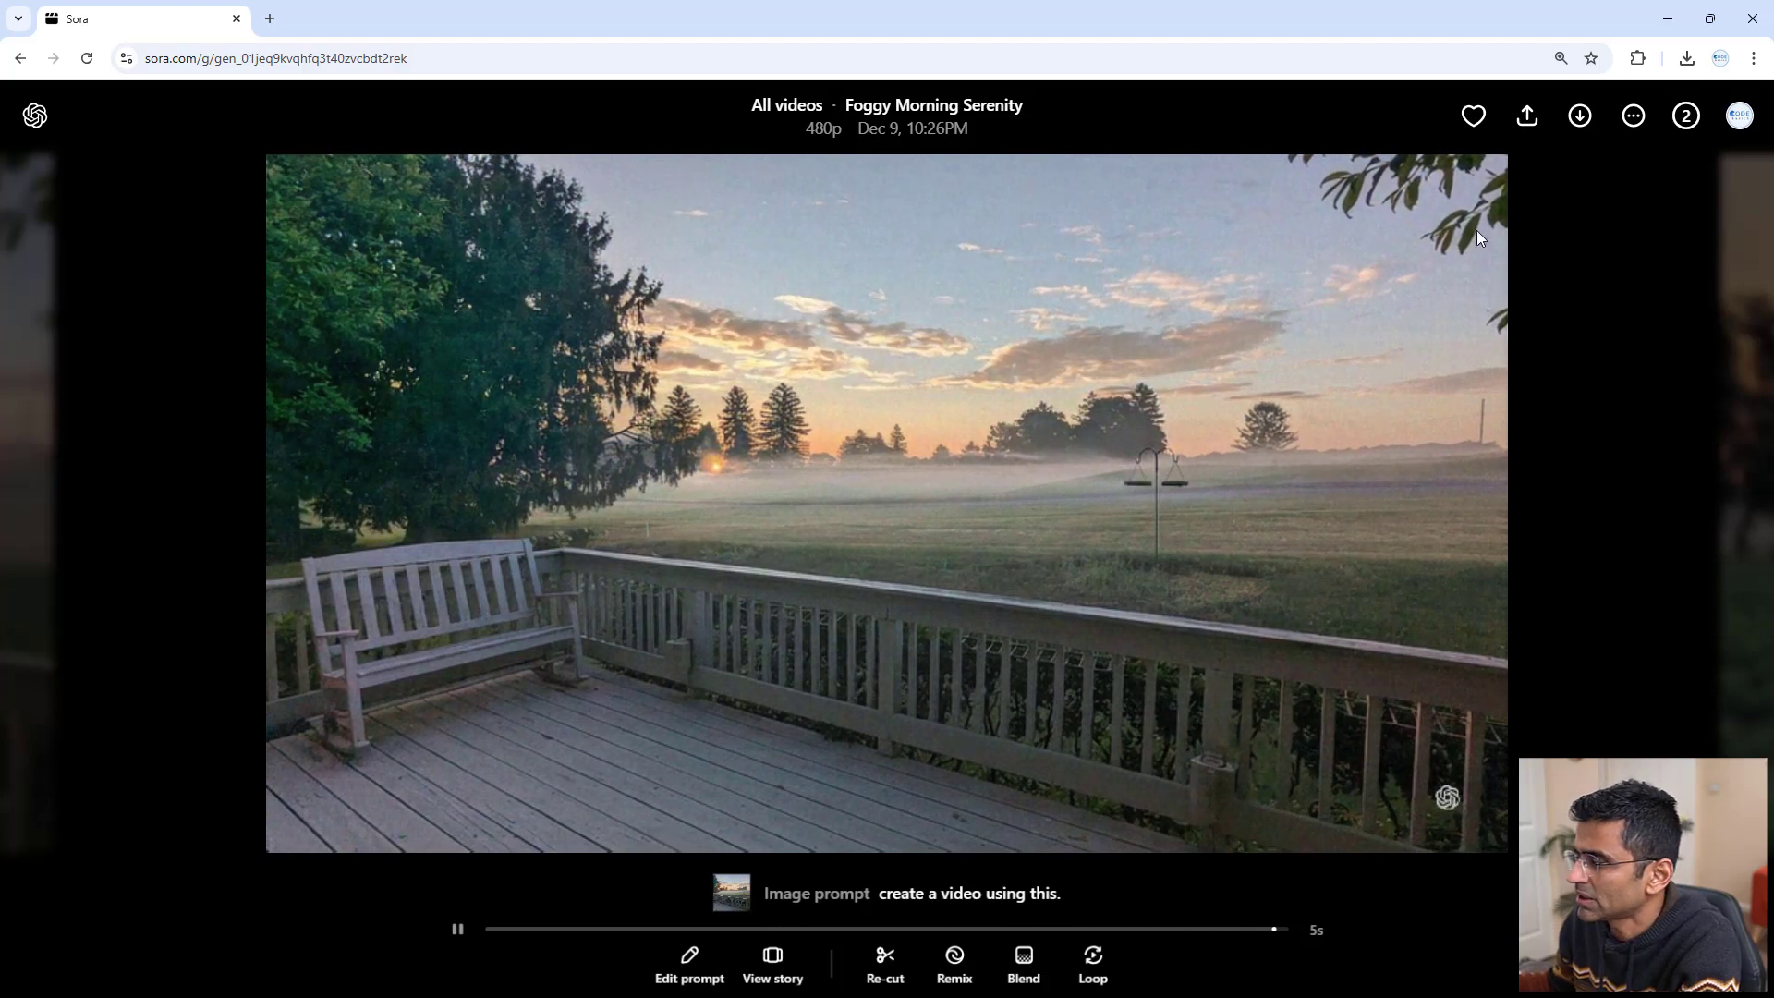
click(1622, 441)
Open the village.jpg source photo from the raw_images folder for comparison
scroll(982, 665, down, 5)
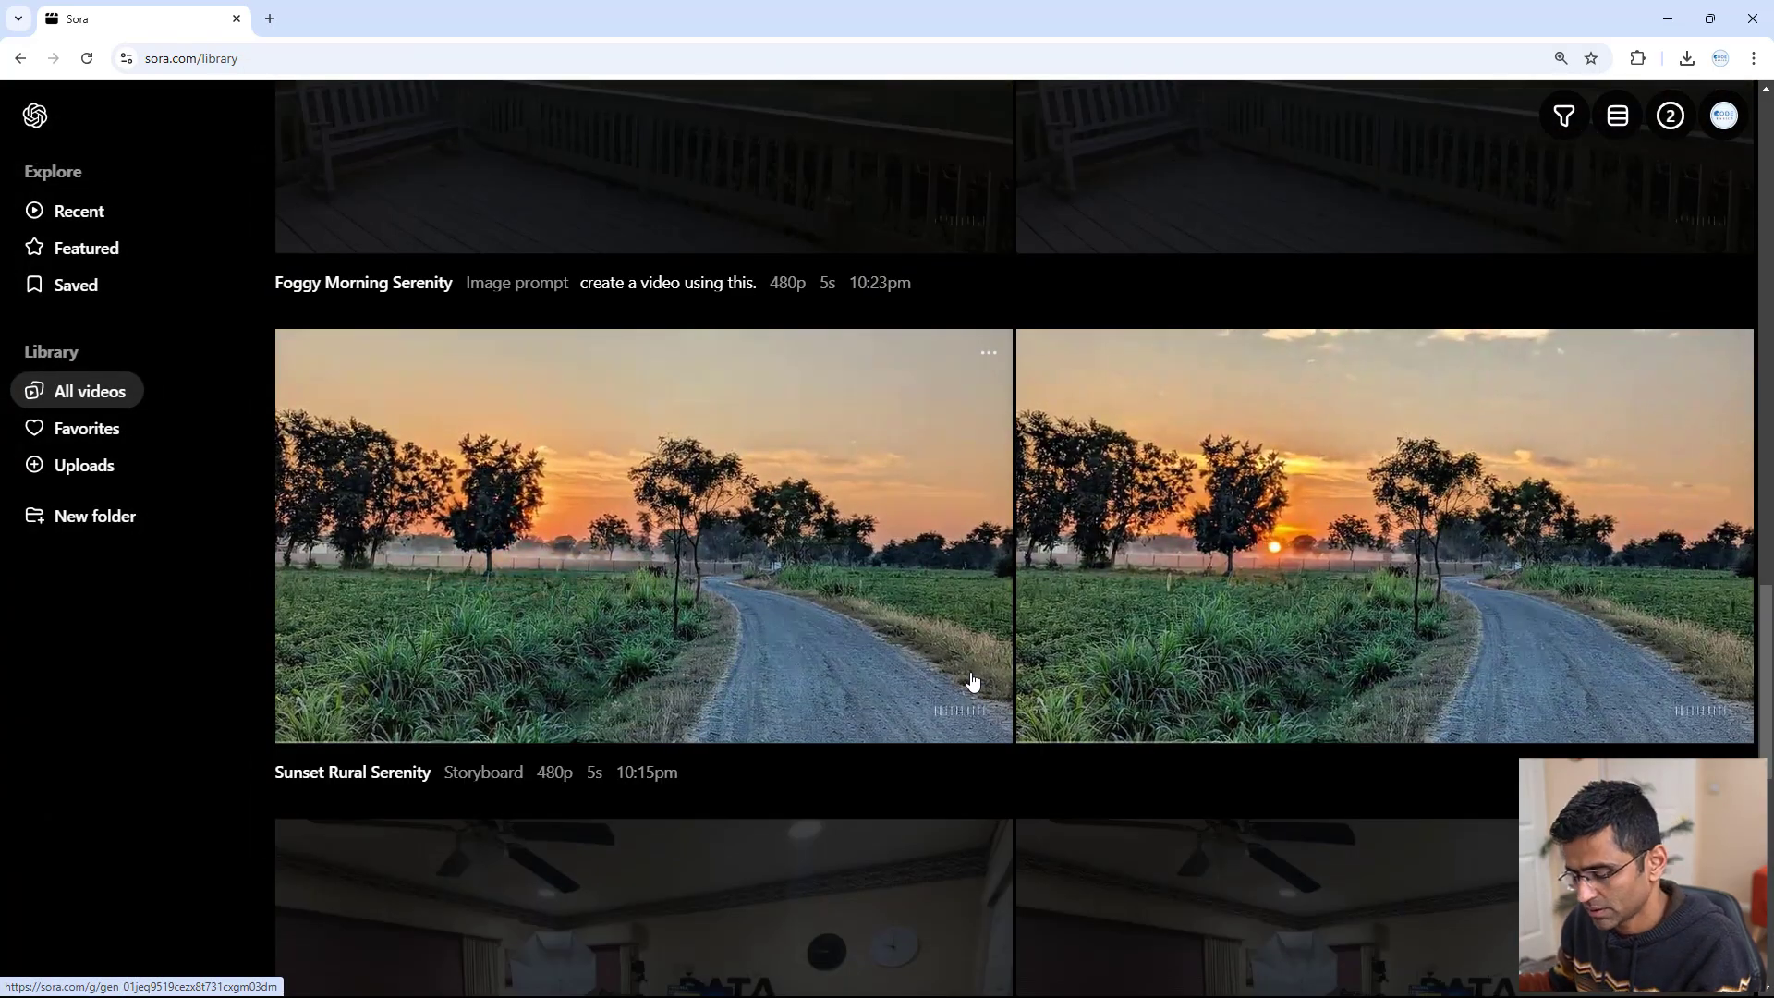
key(alt+Tab)
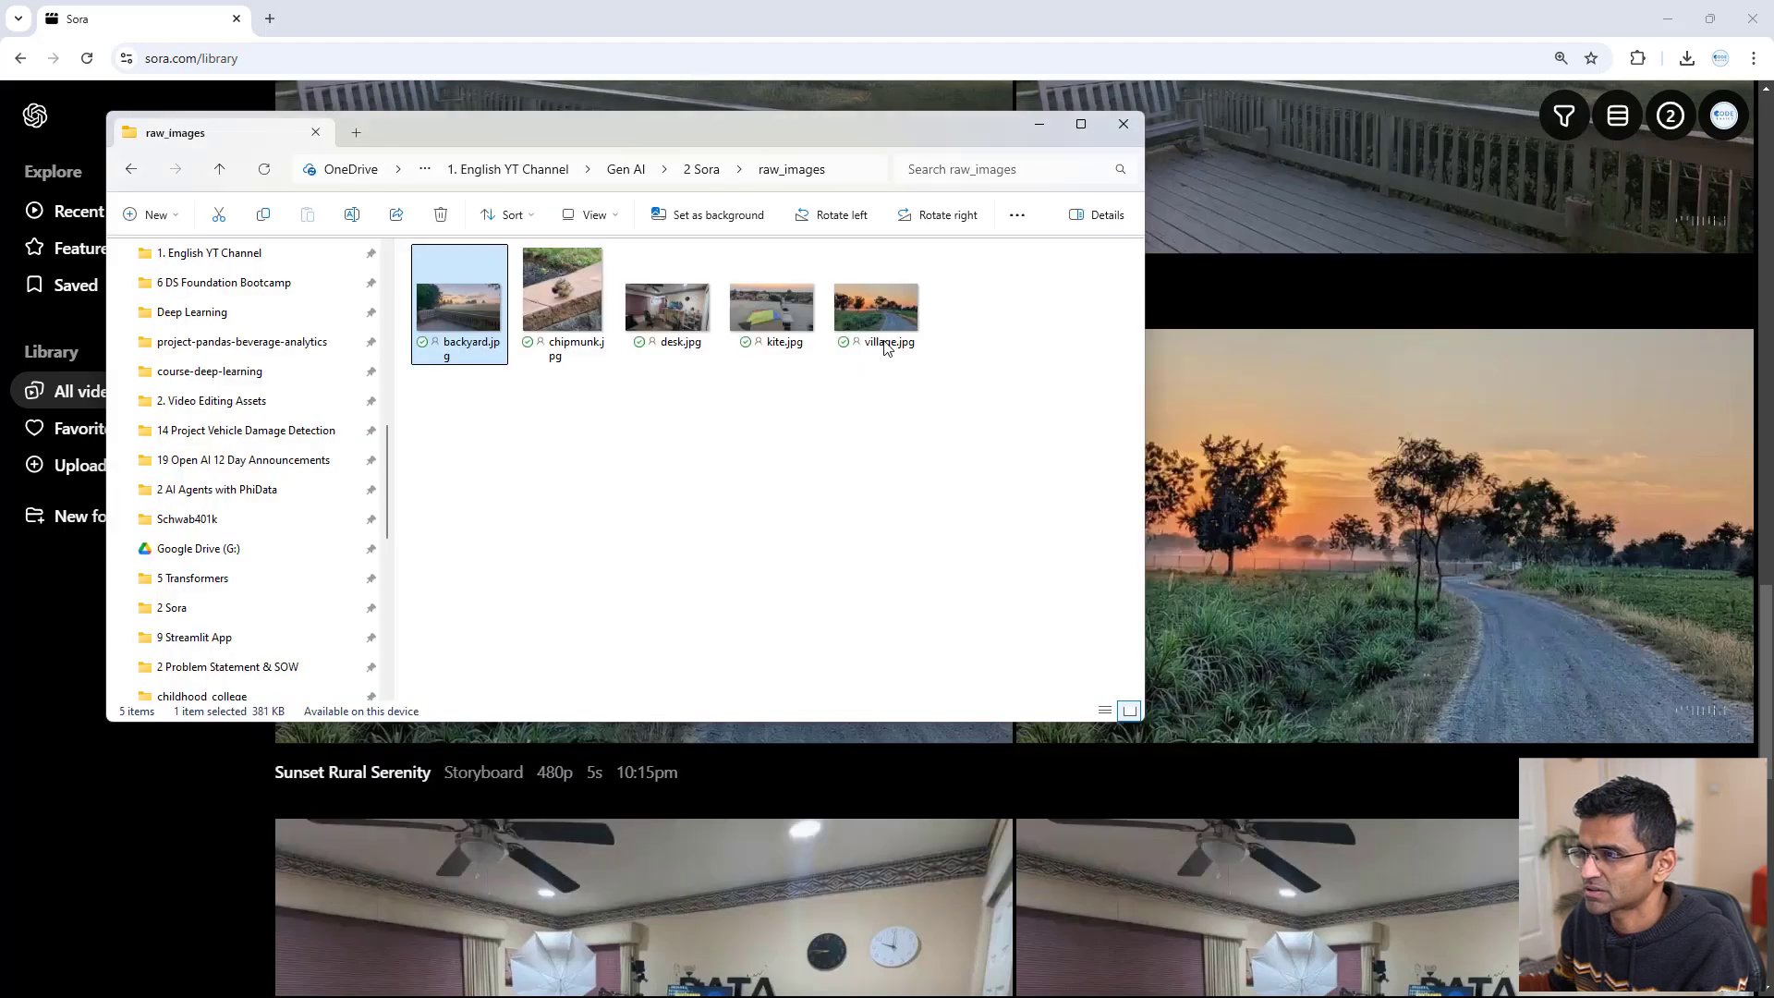
double_click(878, 318)
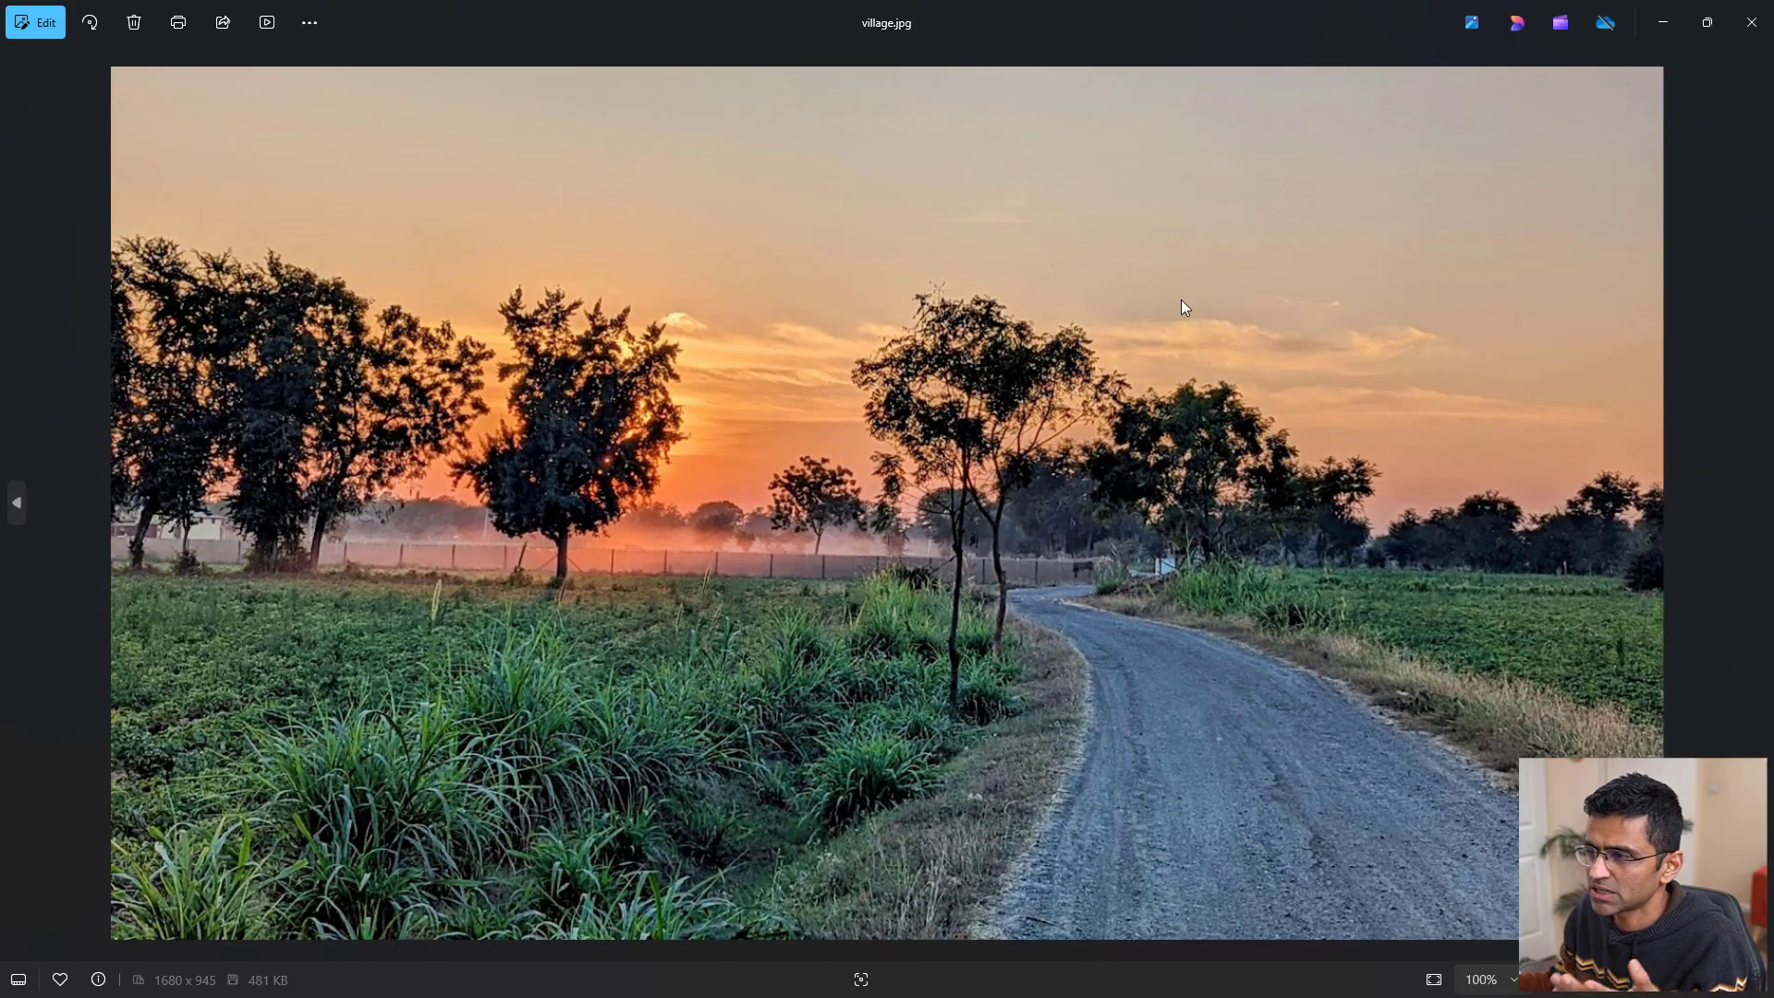
Reopen Sunset Rural Serenity and review storyboard cards 3 and 4 with horses and birds
click(1671, 23)
click(1180, 11)
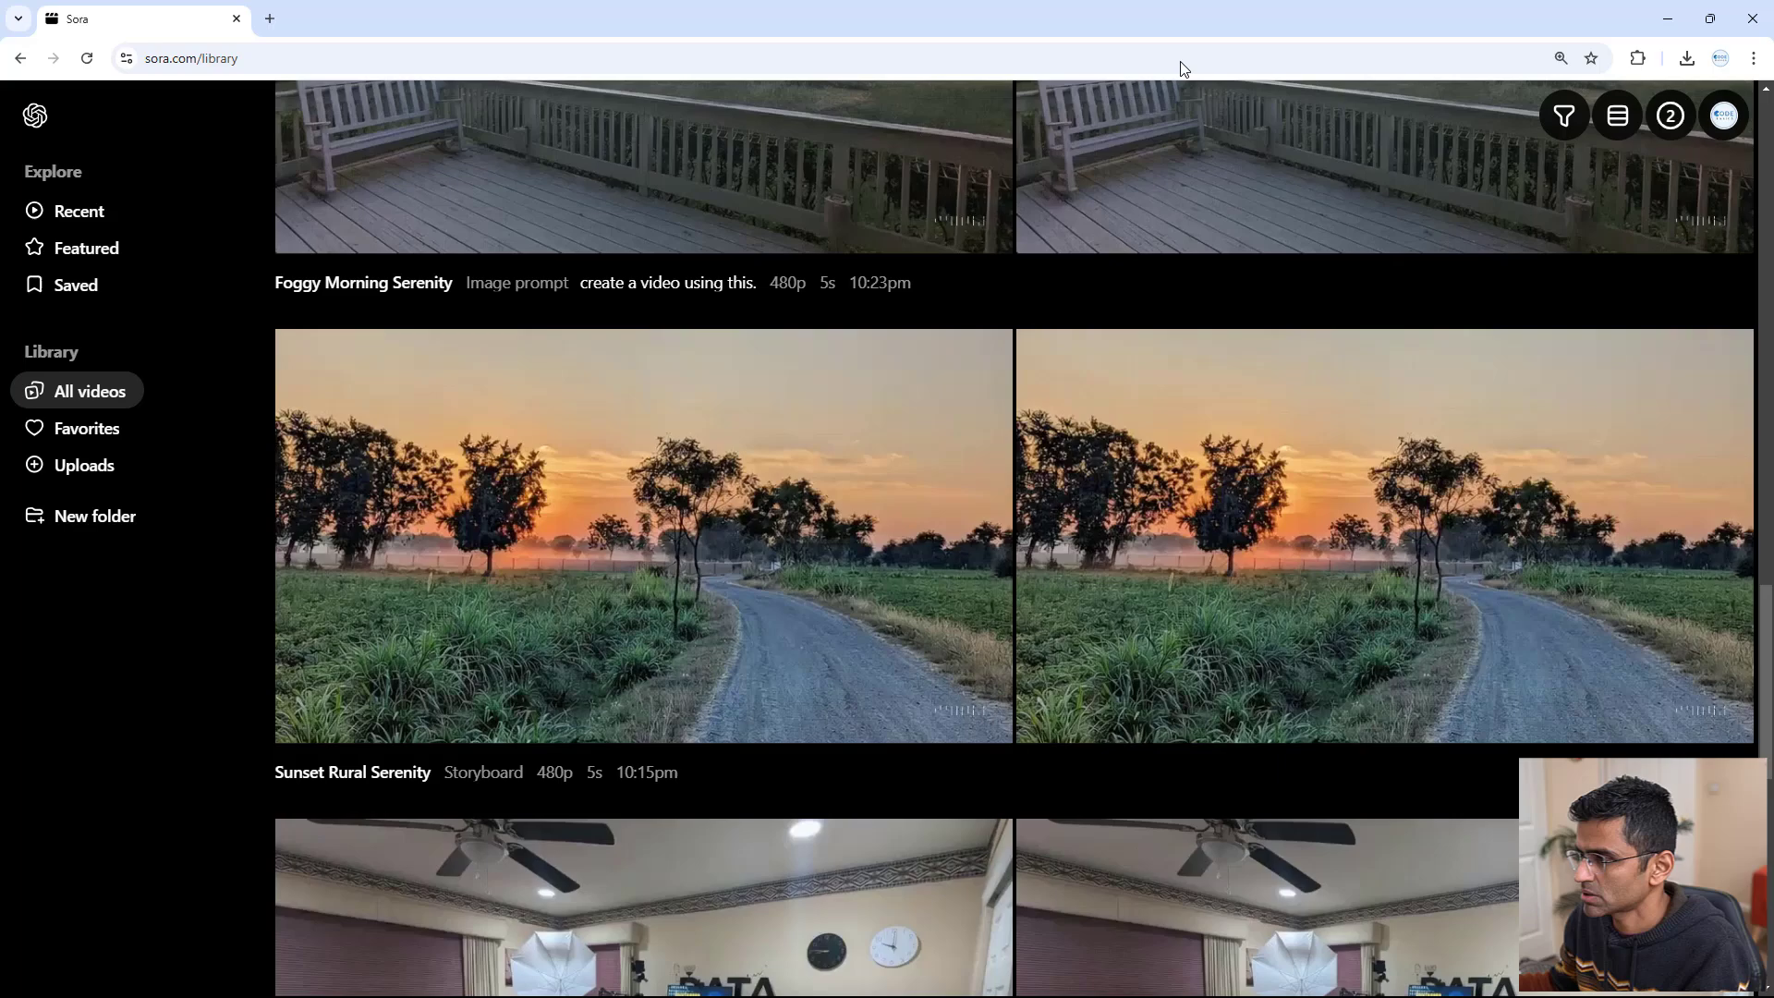
click(664, 546)
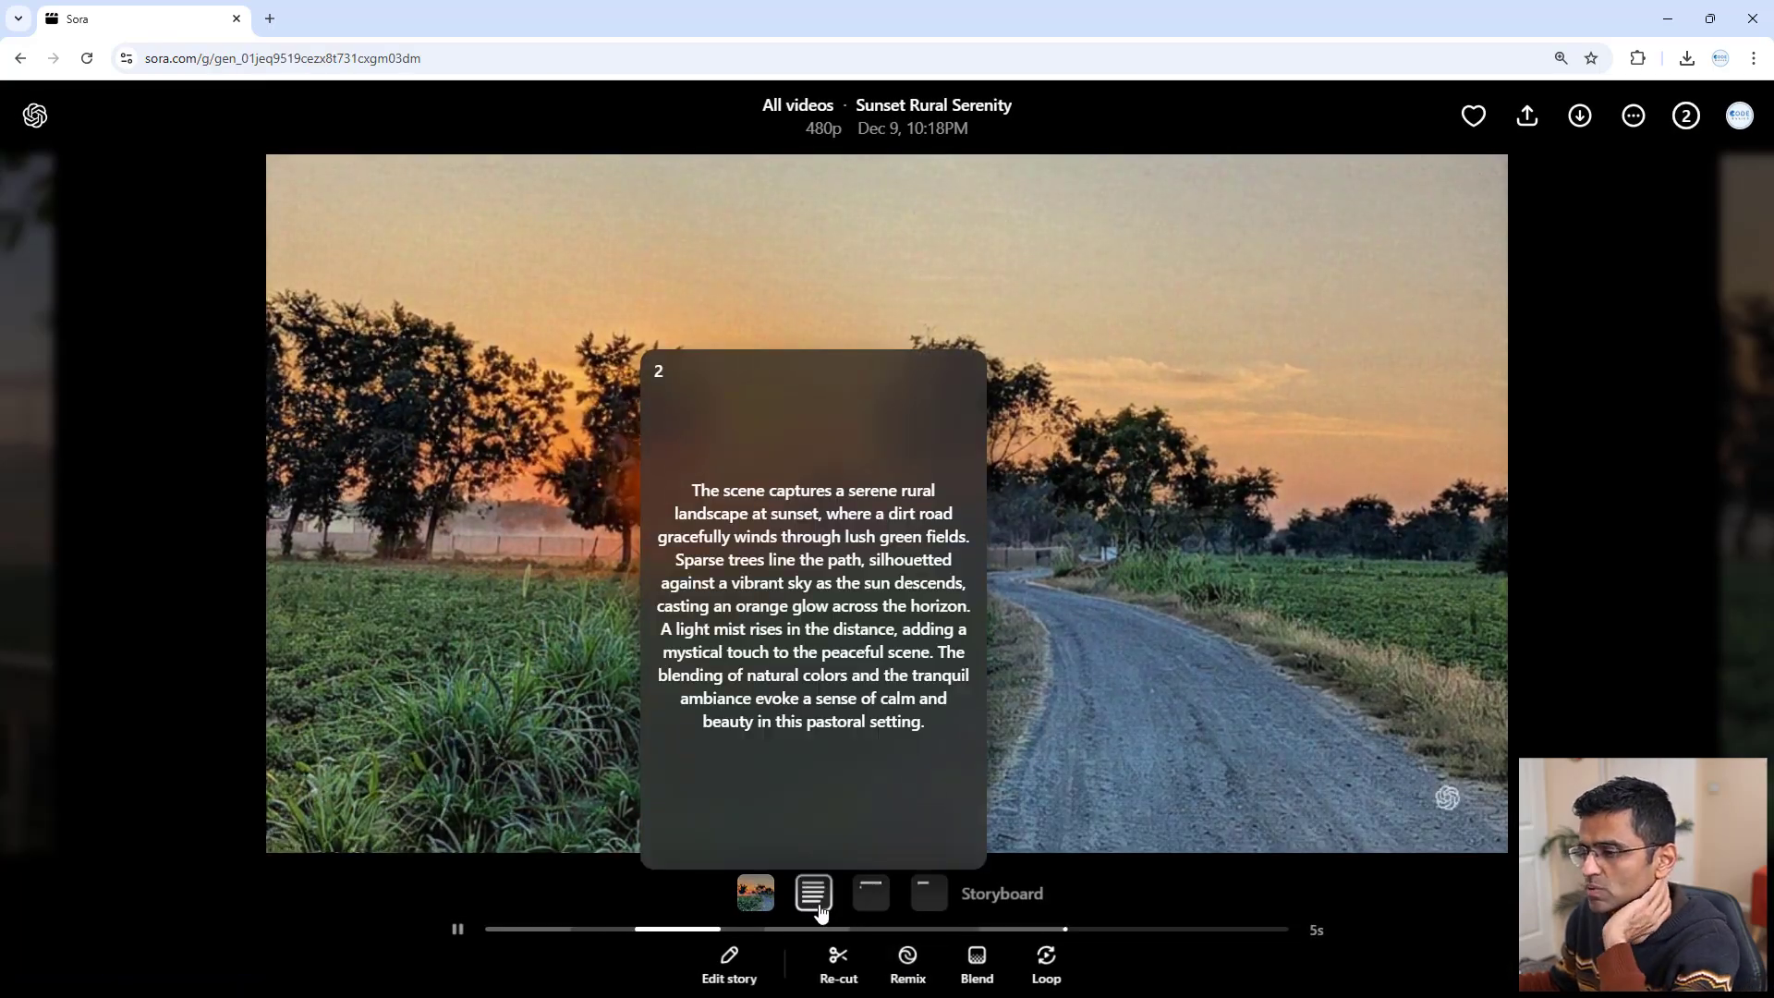
click(800, 893)
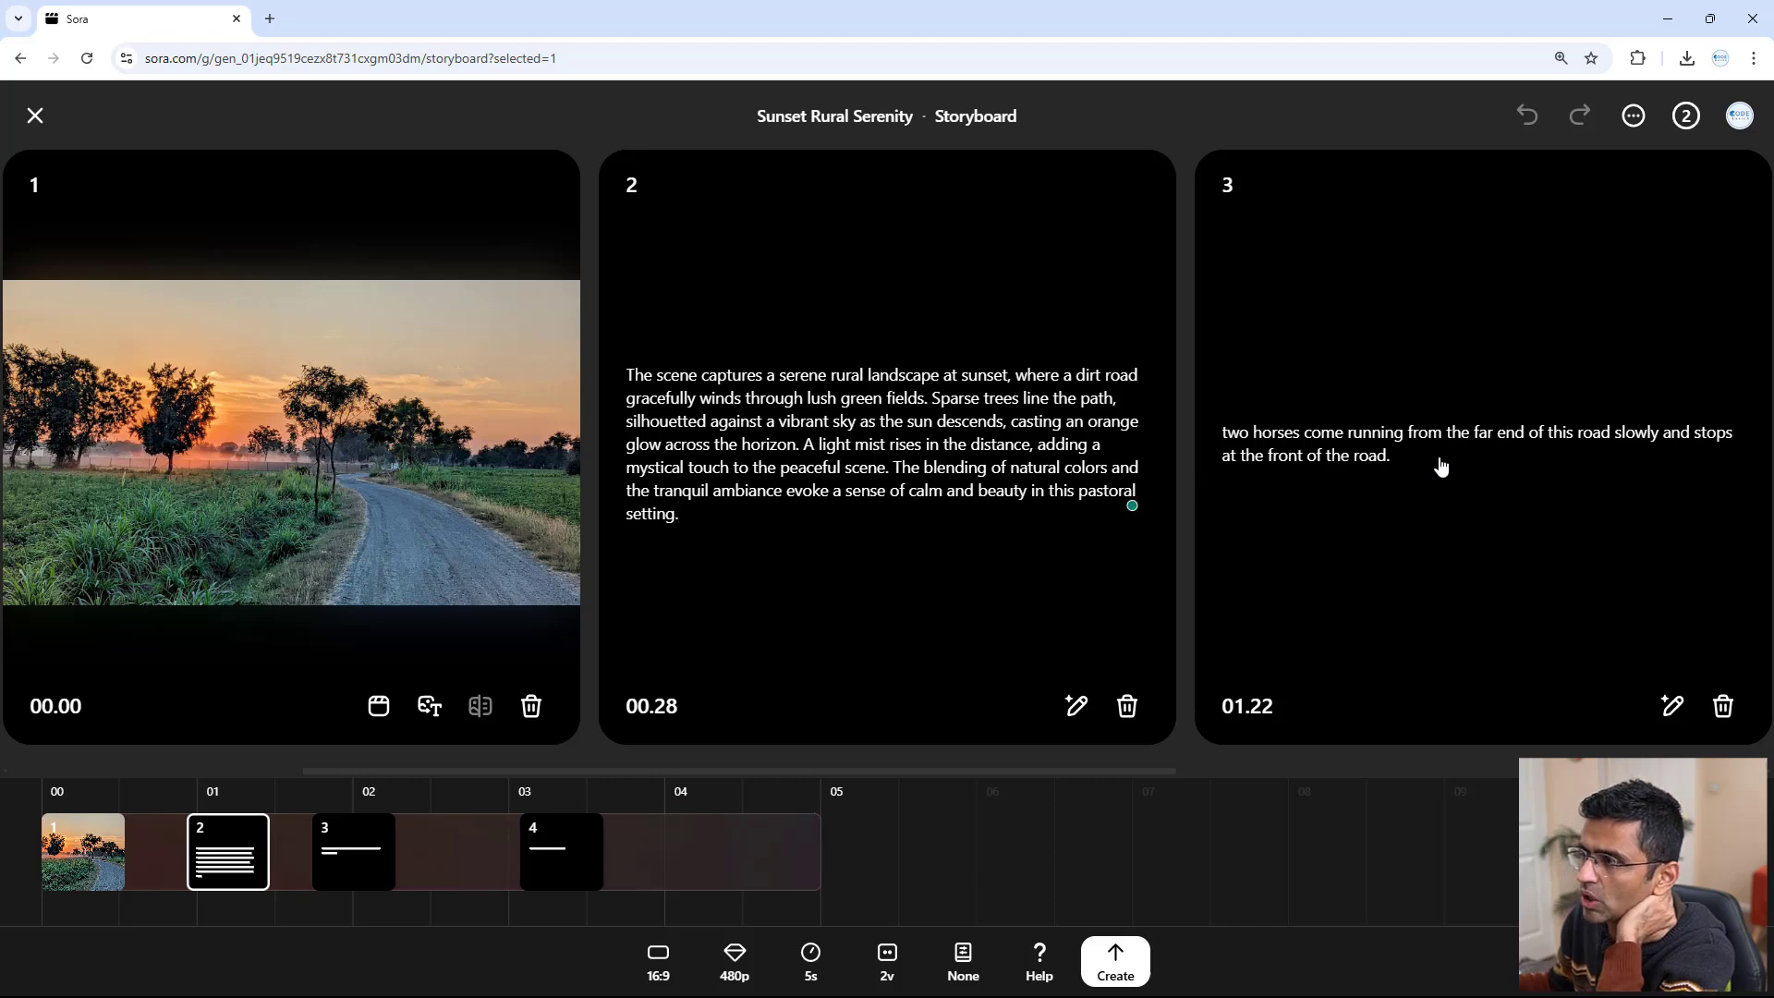
click(1440, 460)
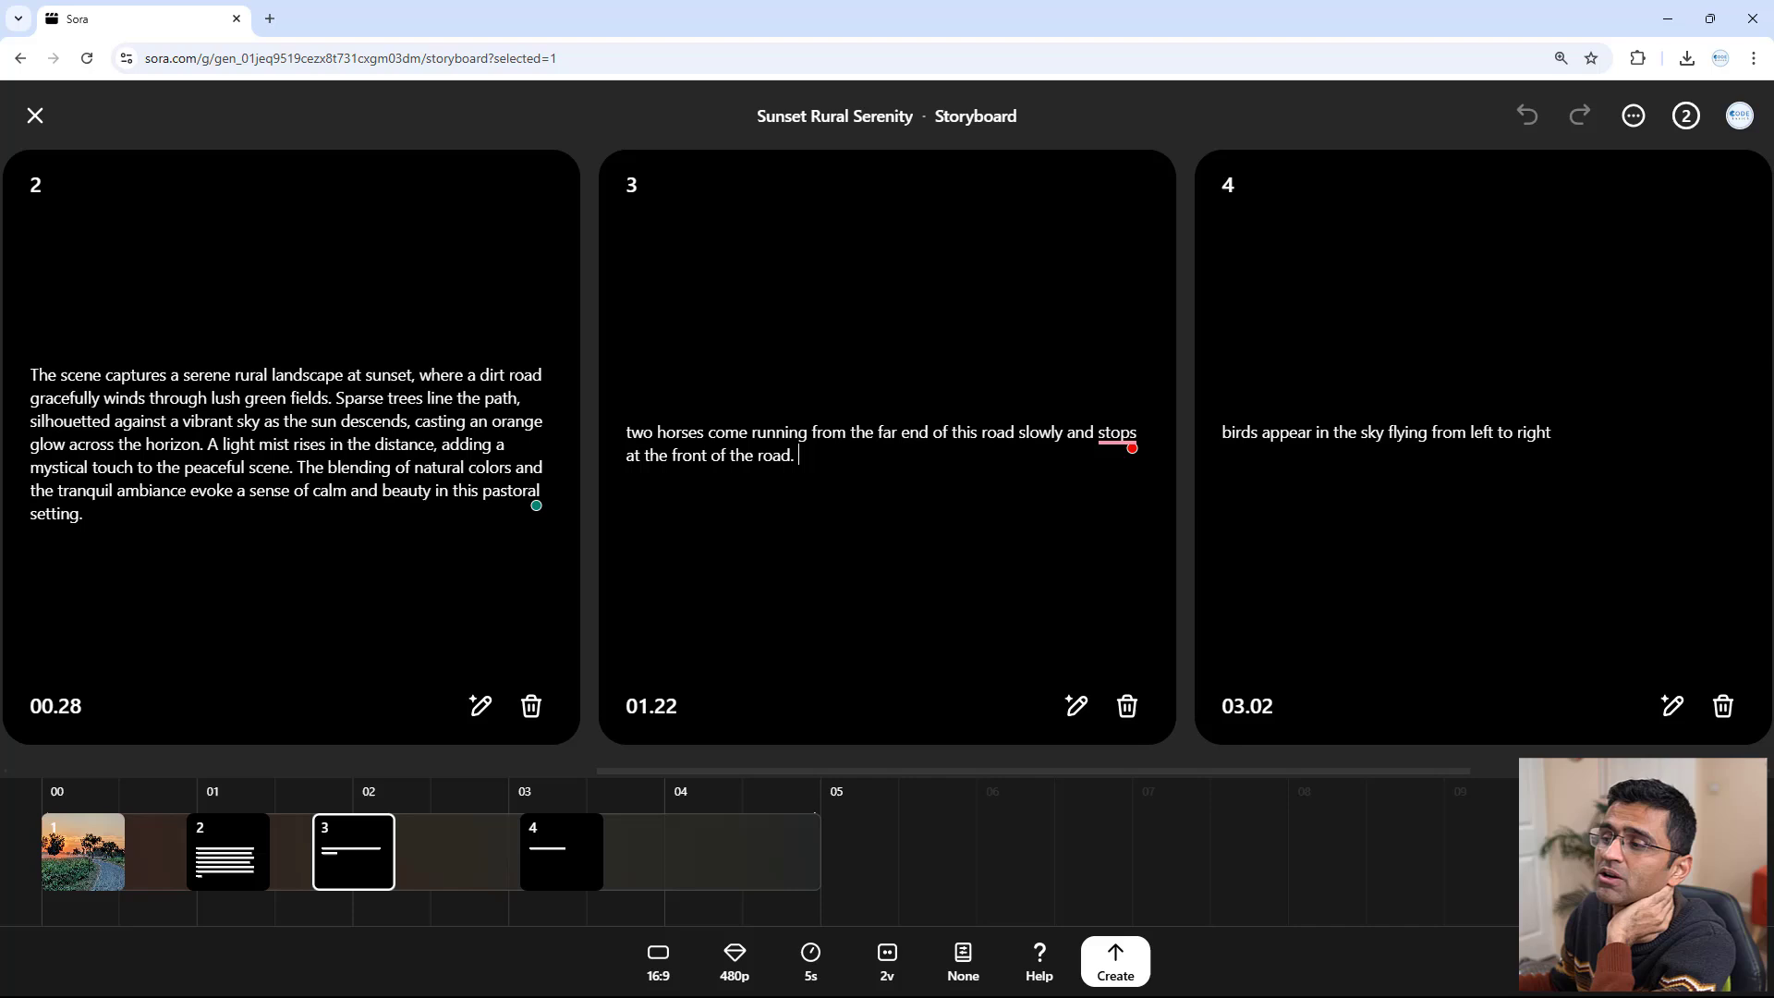
click(1369, 467)
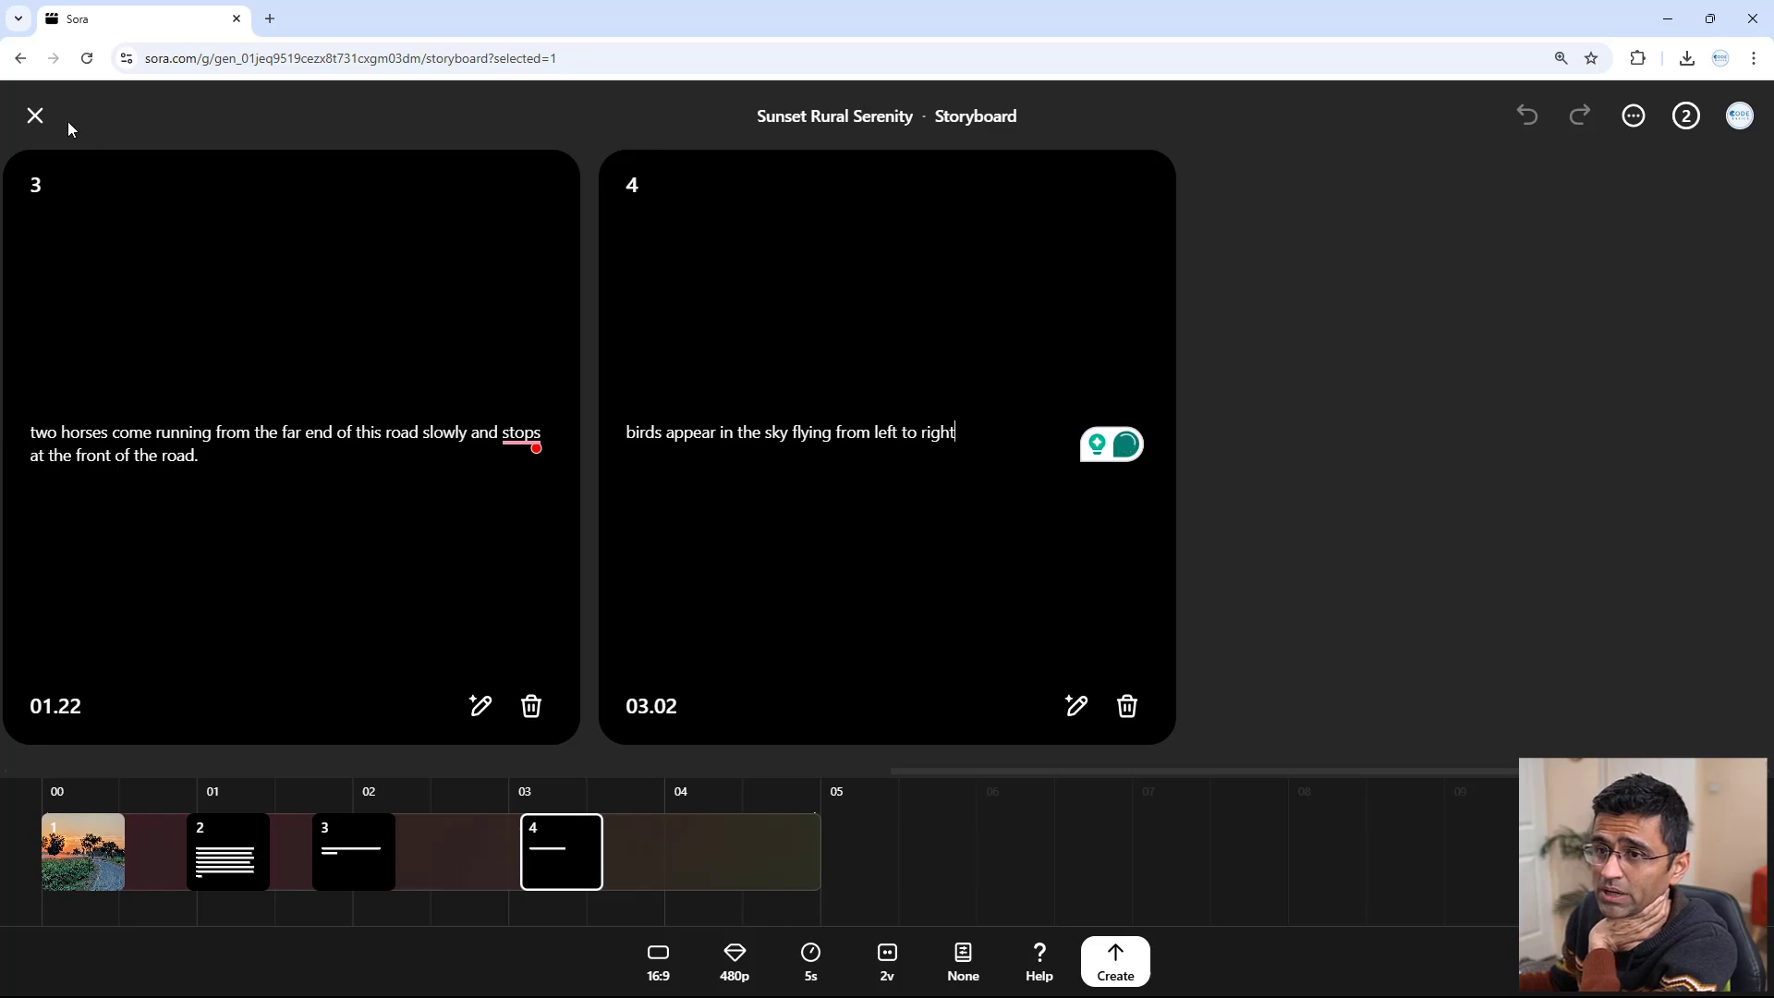
click(35, 116)
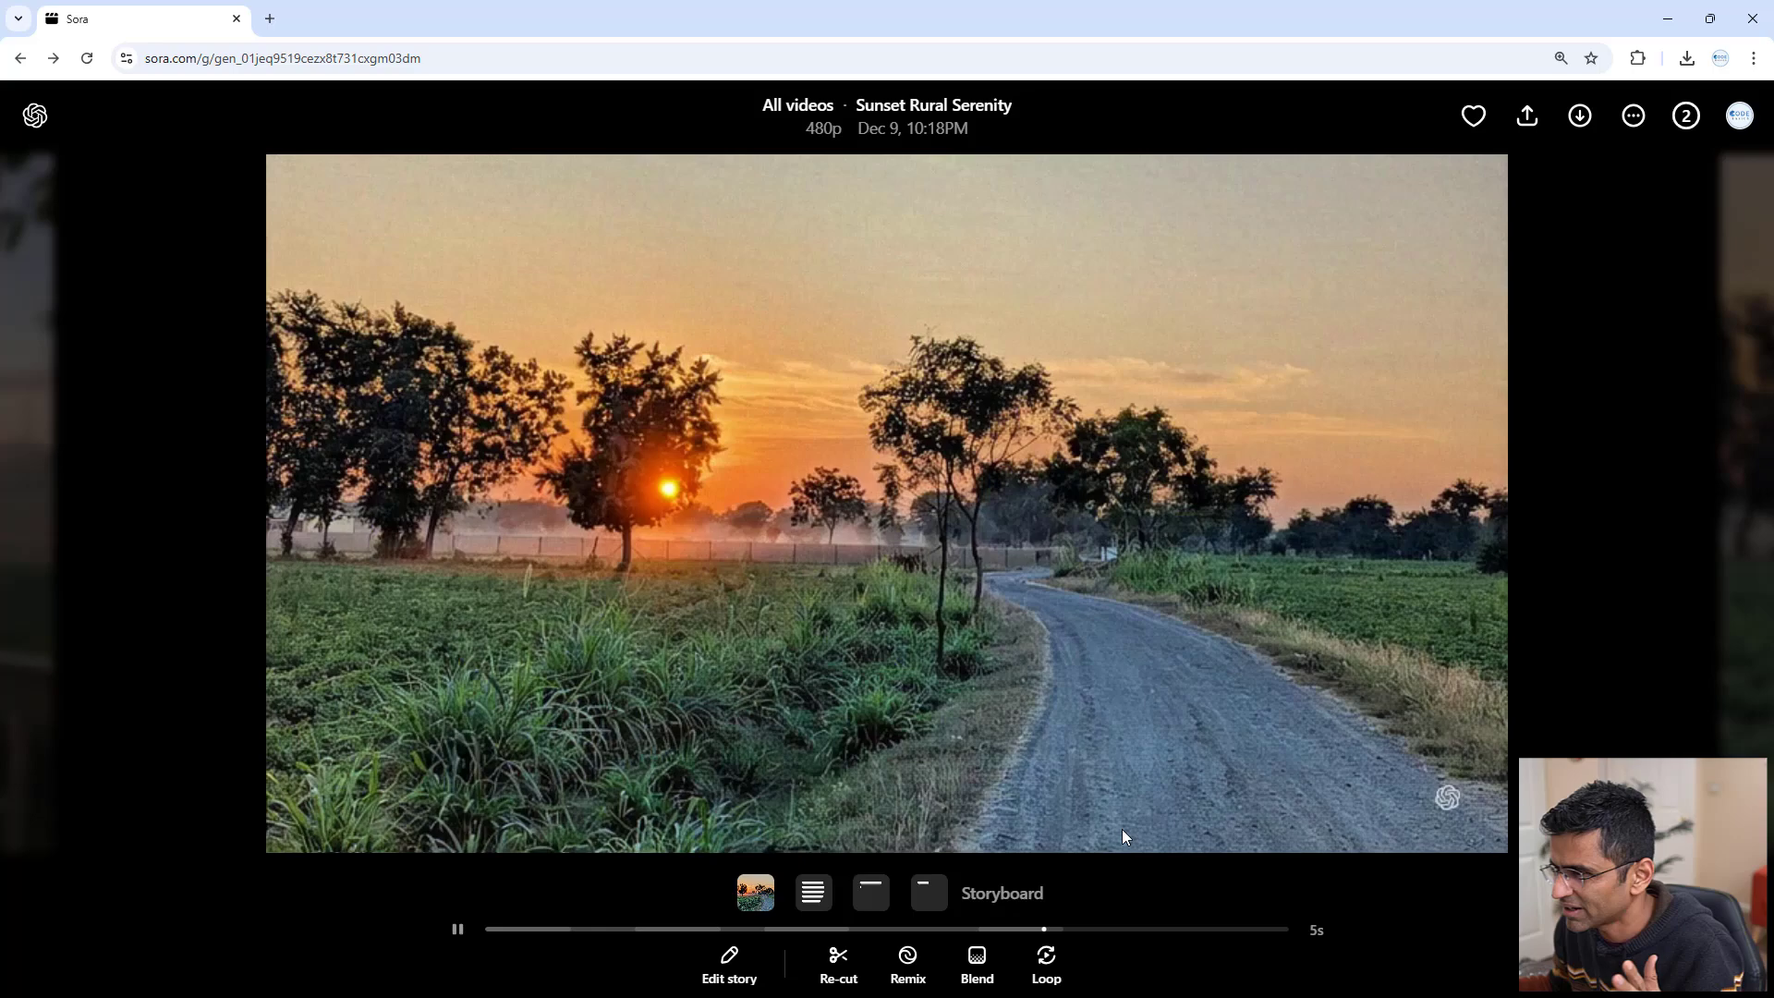
click(1658, 340)
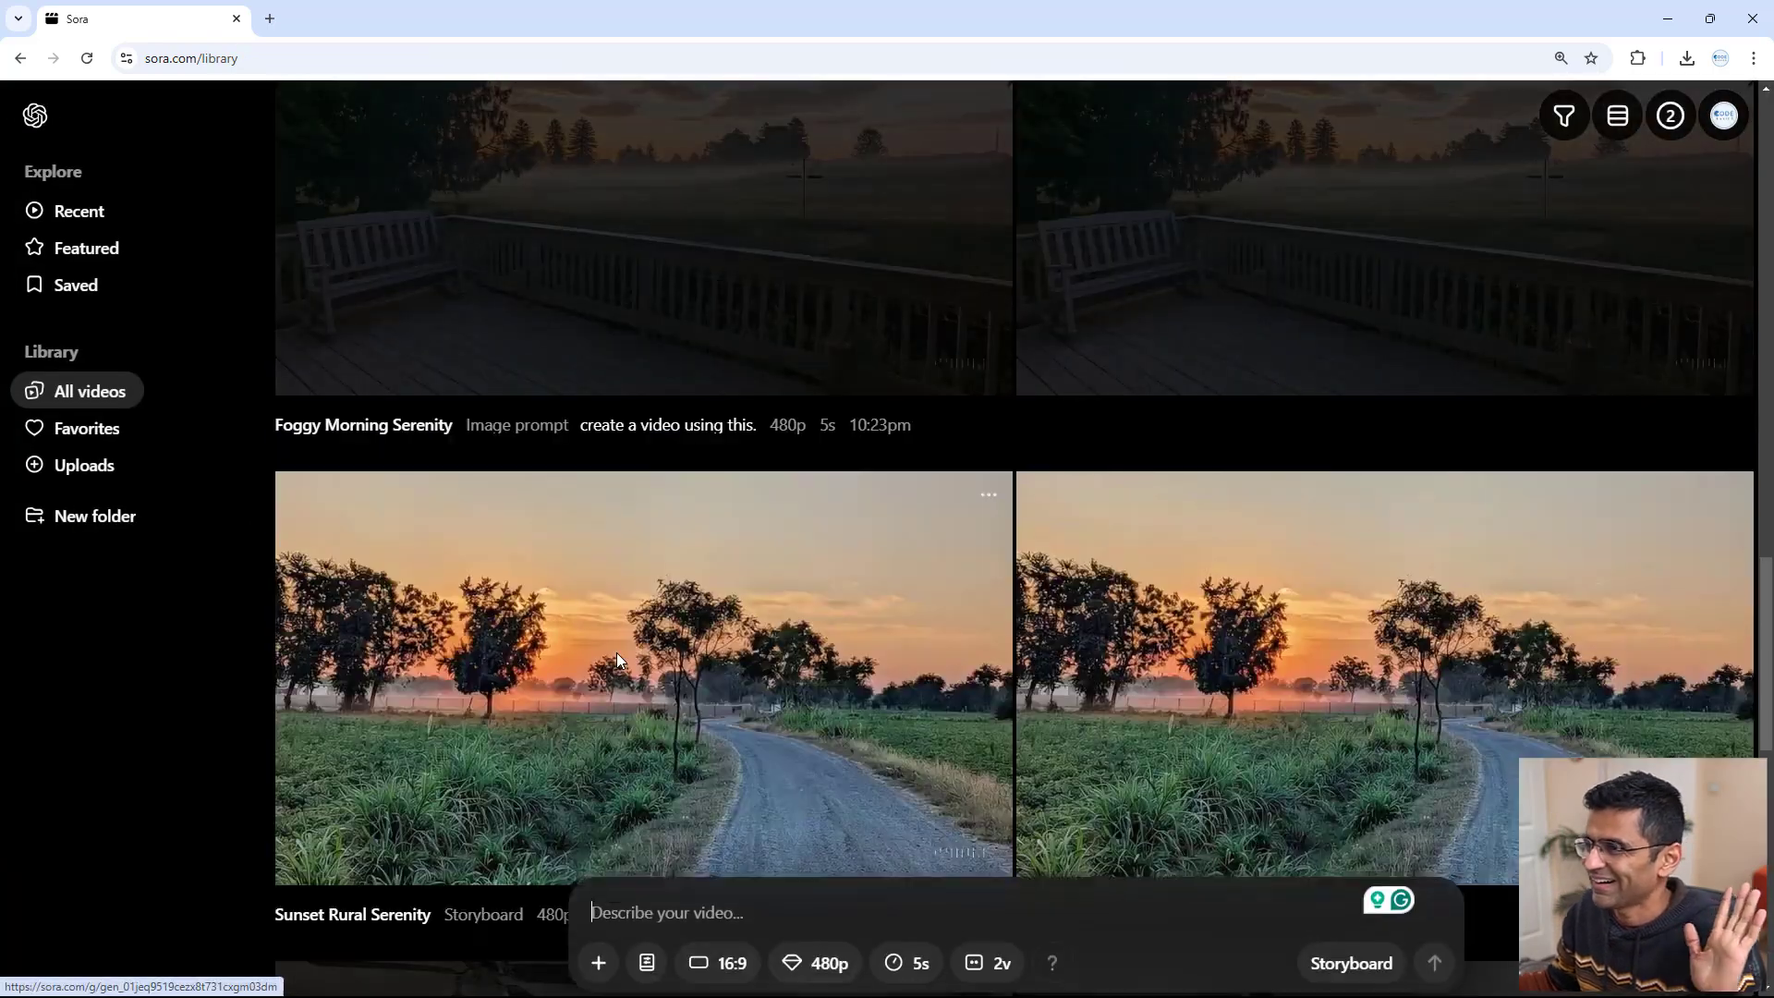
scroll(617, 653, up, 6)
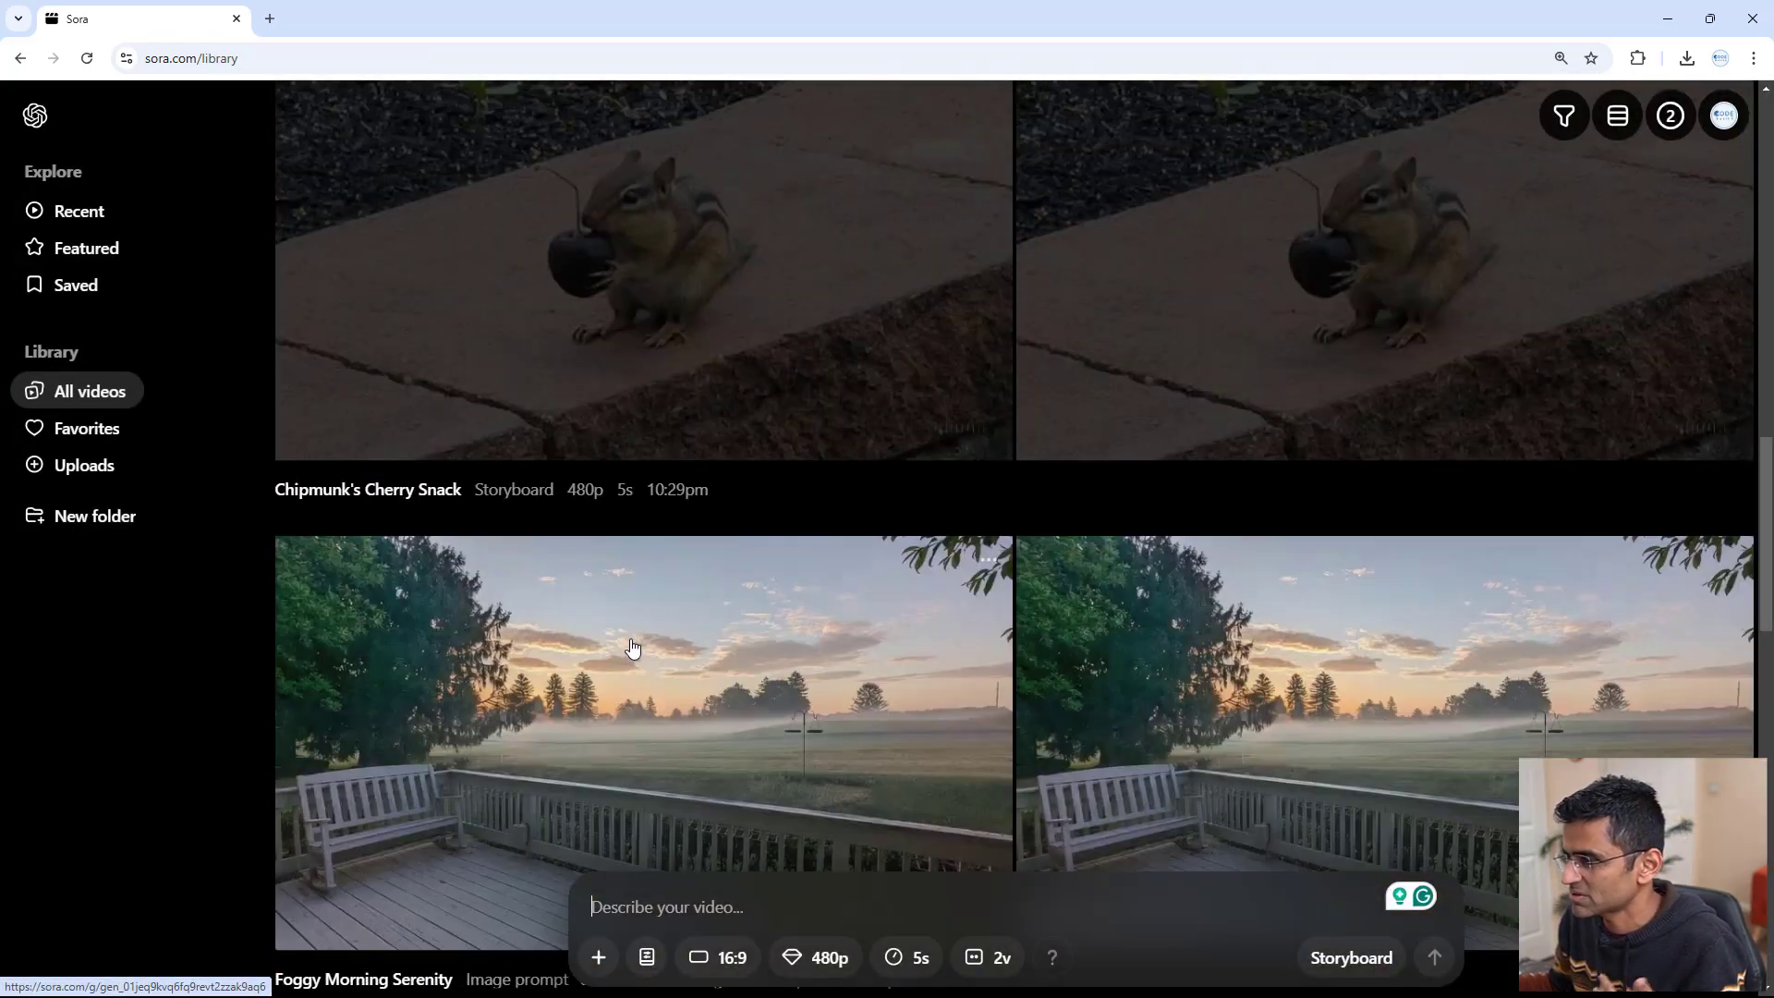
scroll(634, 647, down, 9)
click(1287, 456)
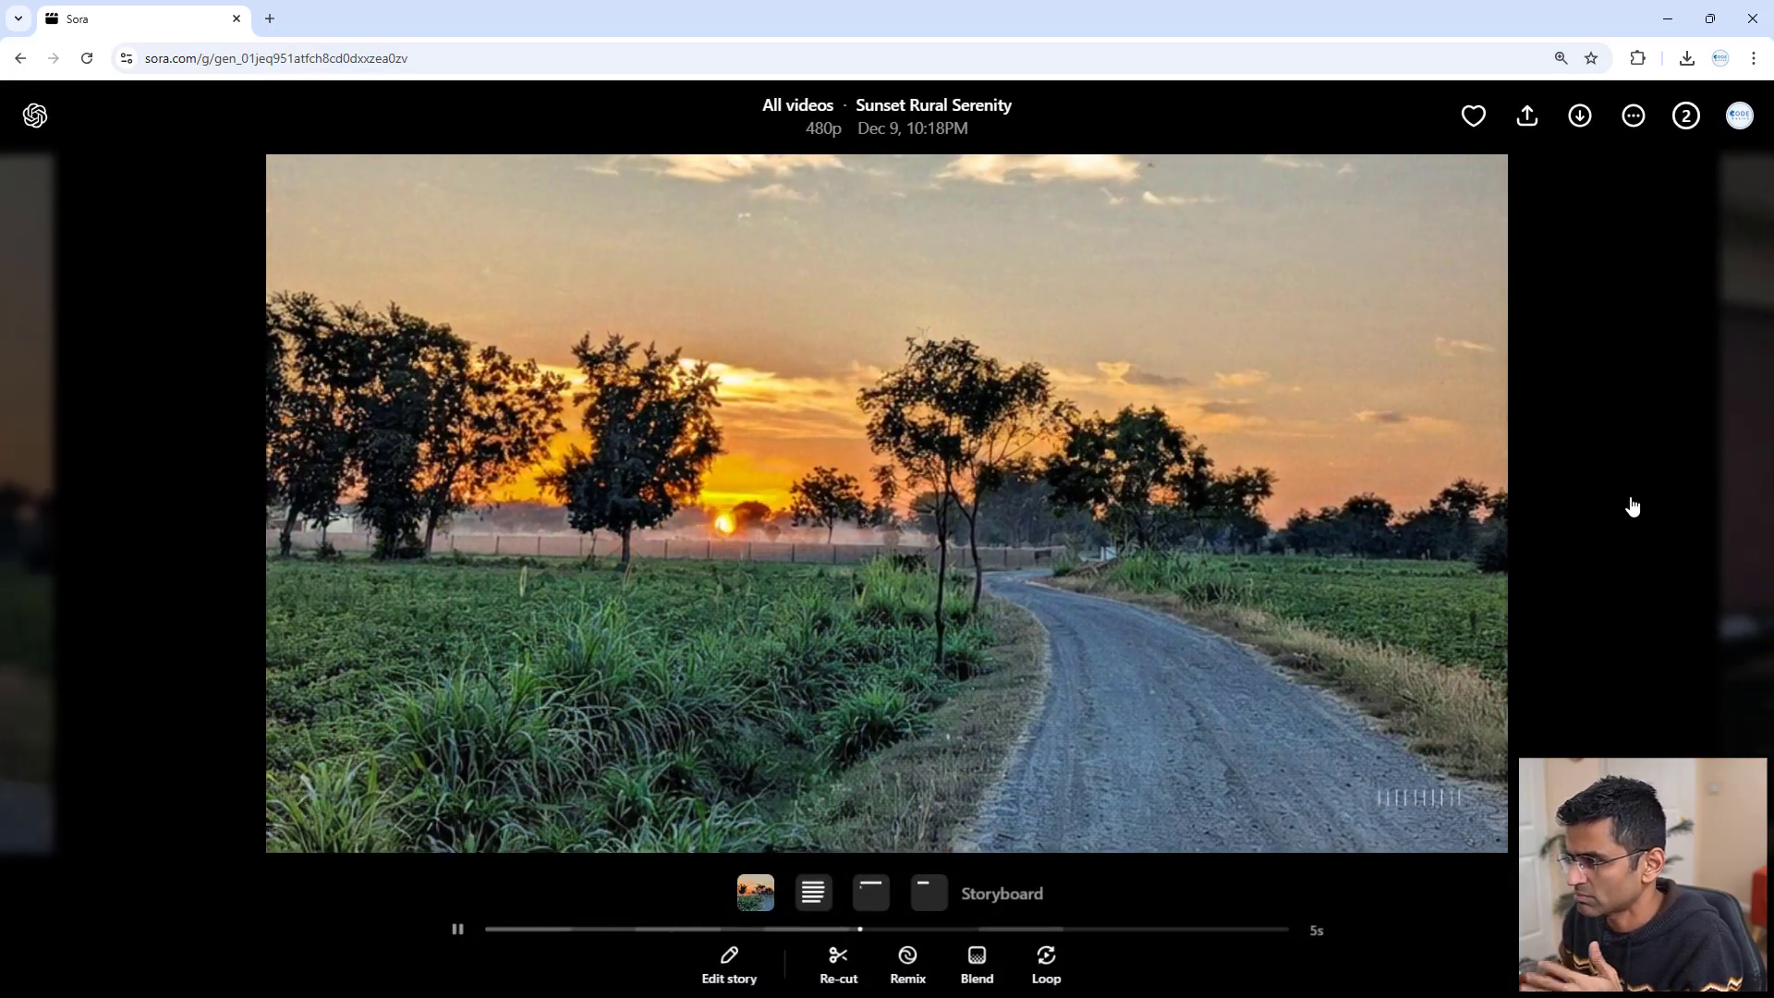
click(1611, 610)
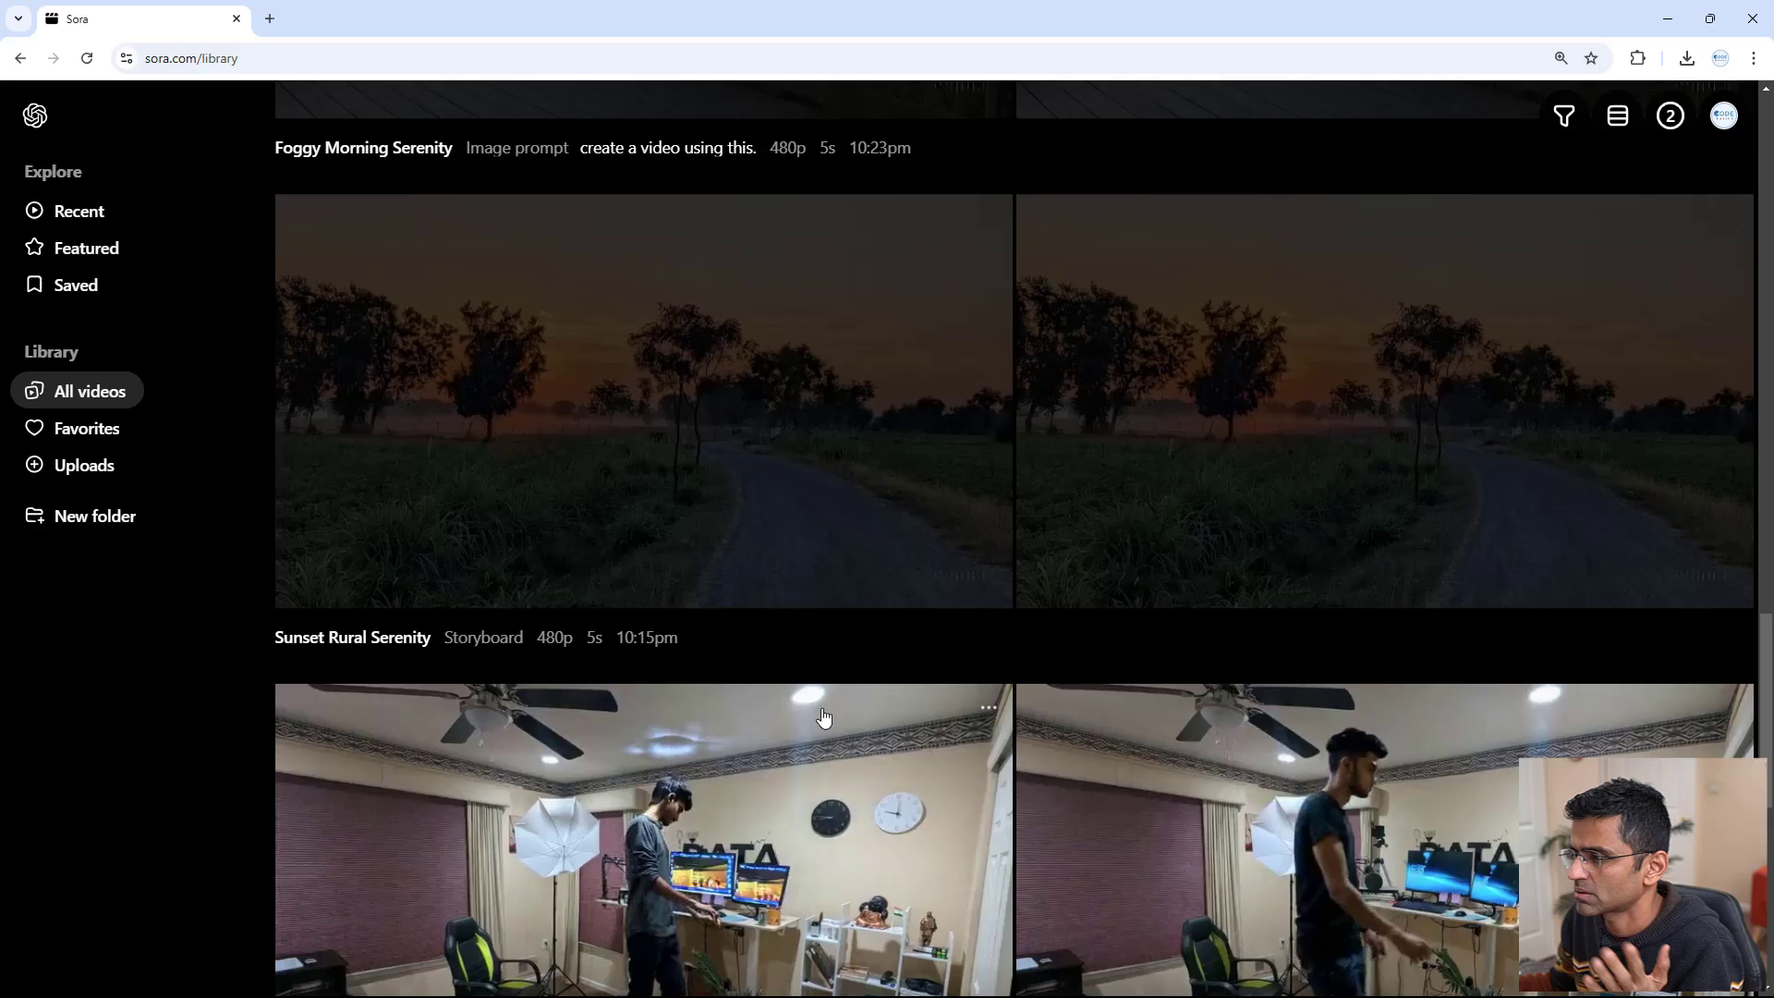
scroll(915, 646, down, 7)
scroll(903, 640, up, 15)
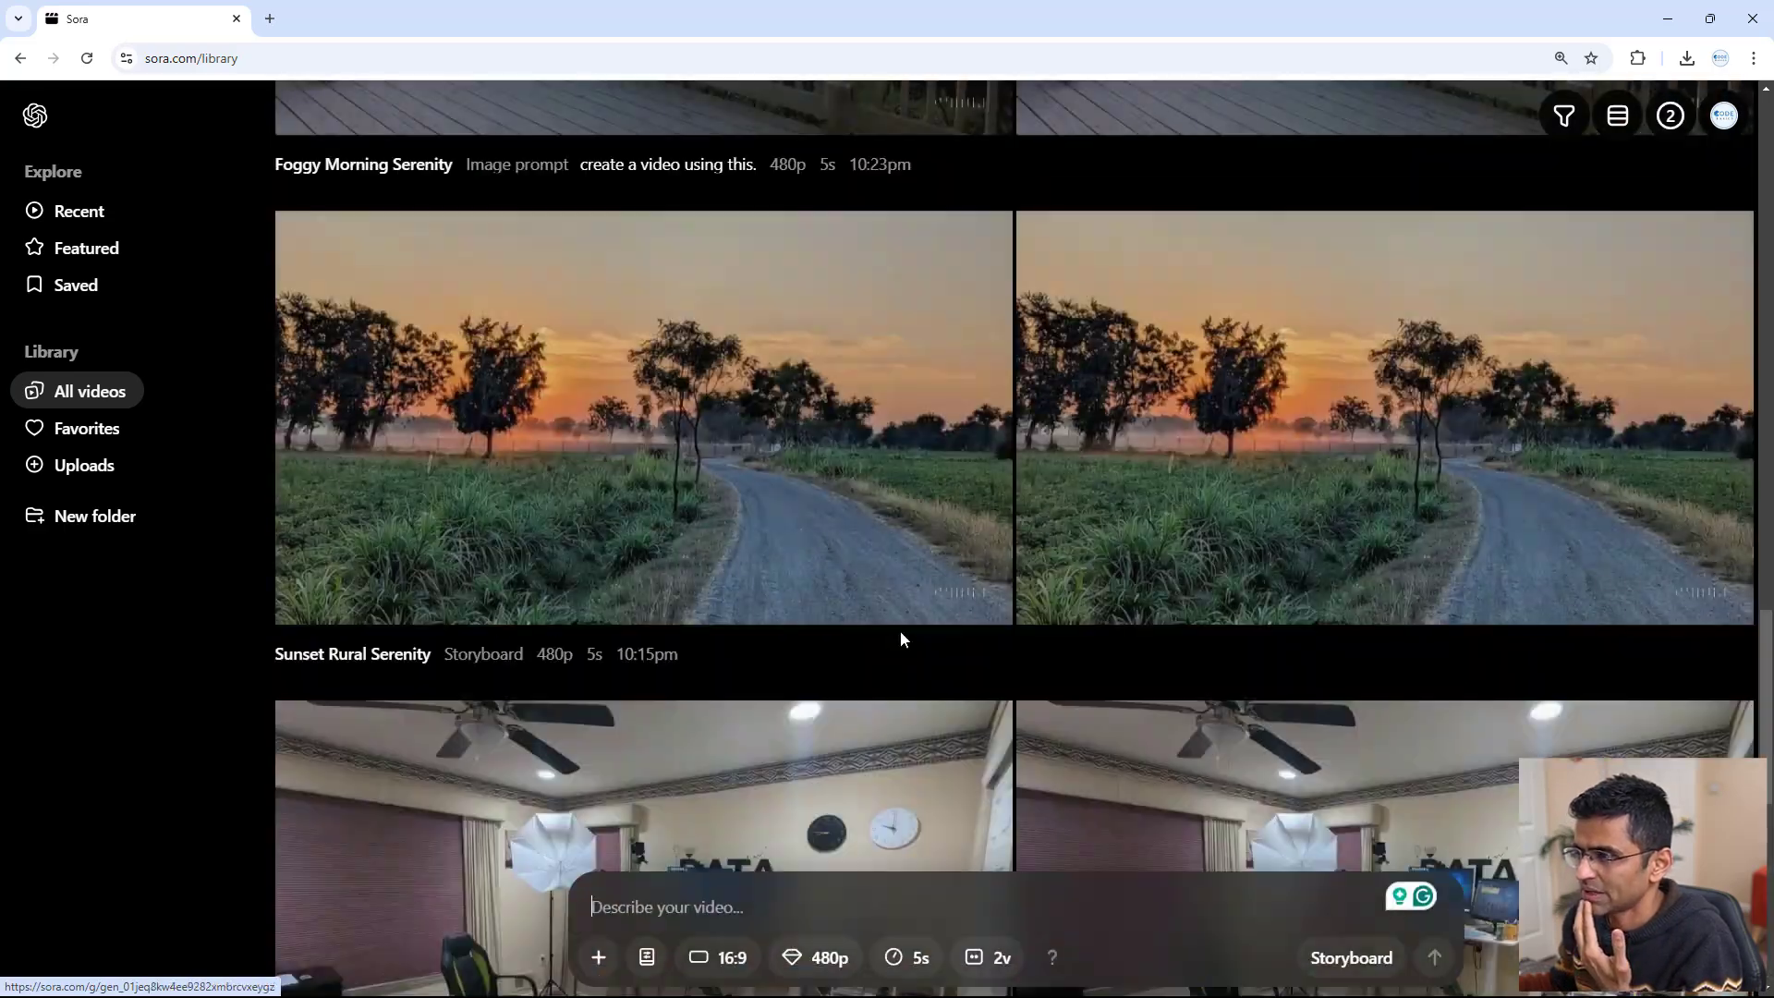
scroll(903, 640, up, 5)
scroll(903, 642, down, 3)
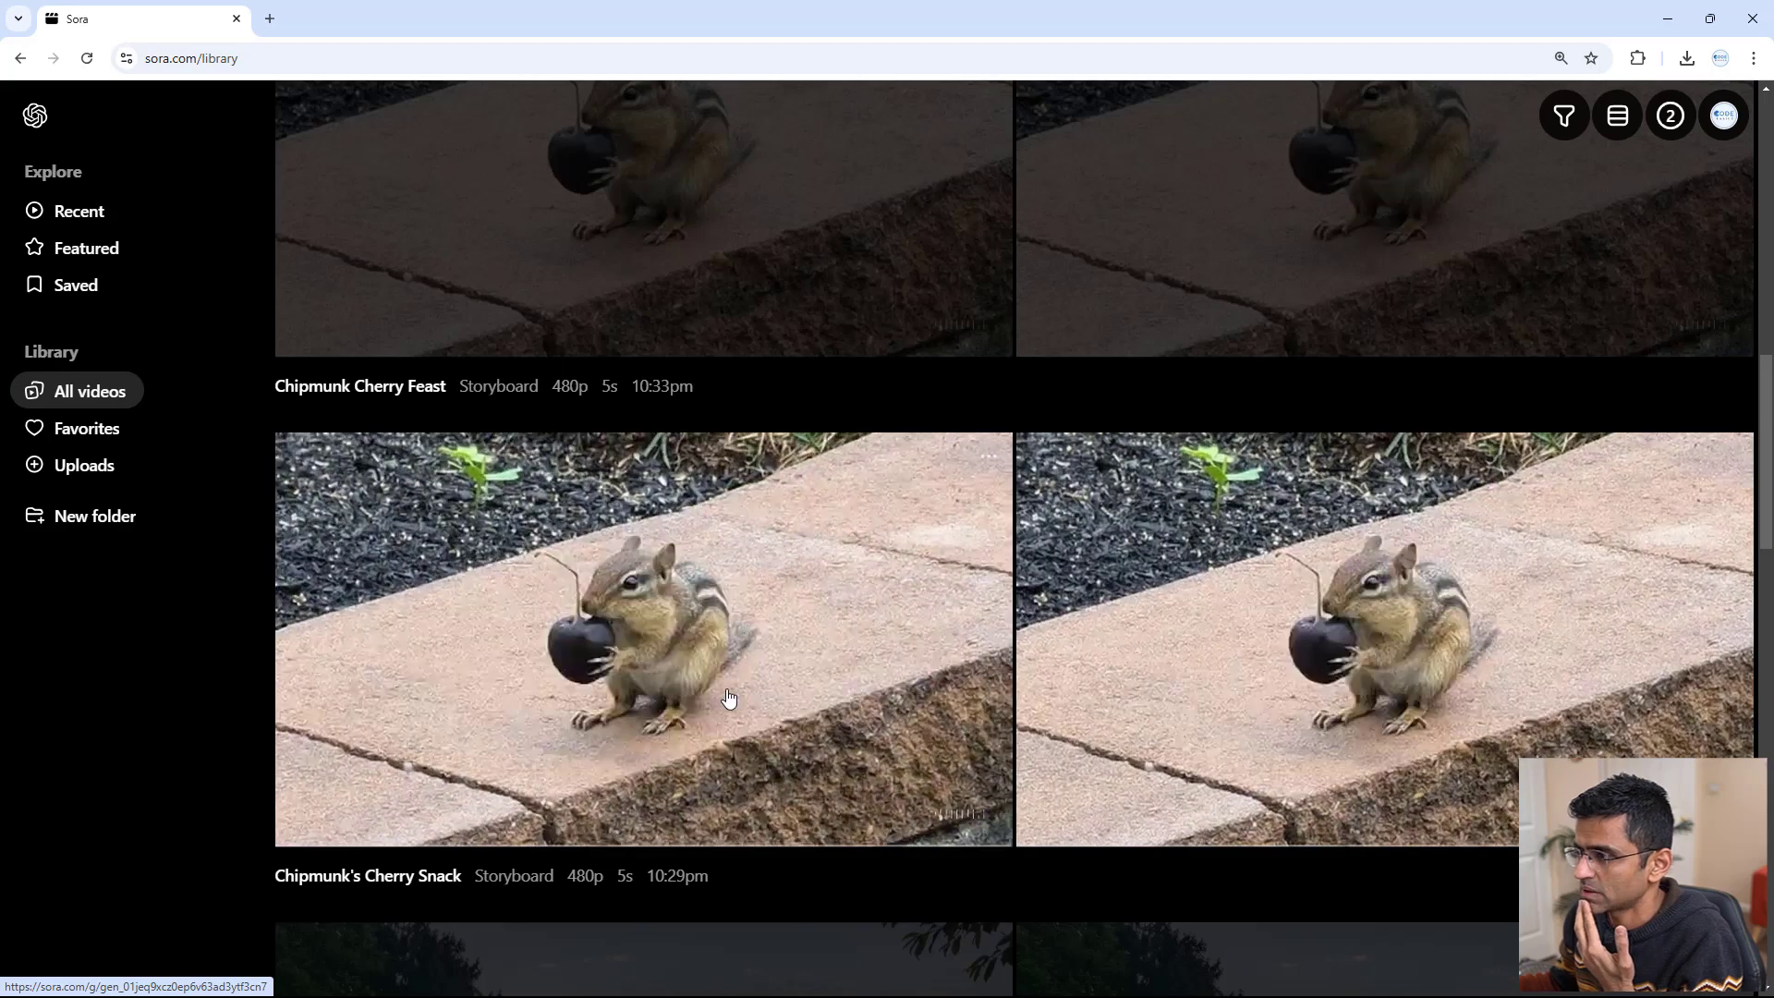
scroll(726, 689, up, 12)
scroll(728, 697, down, 3)
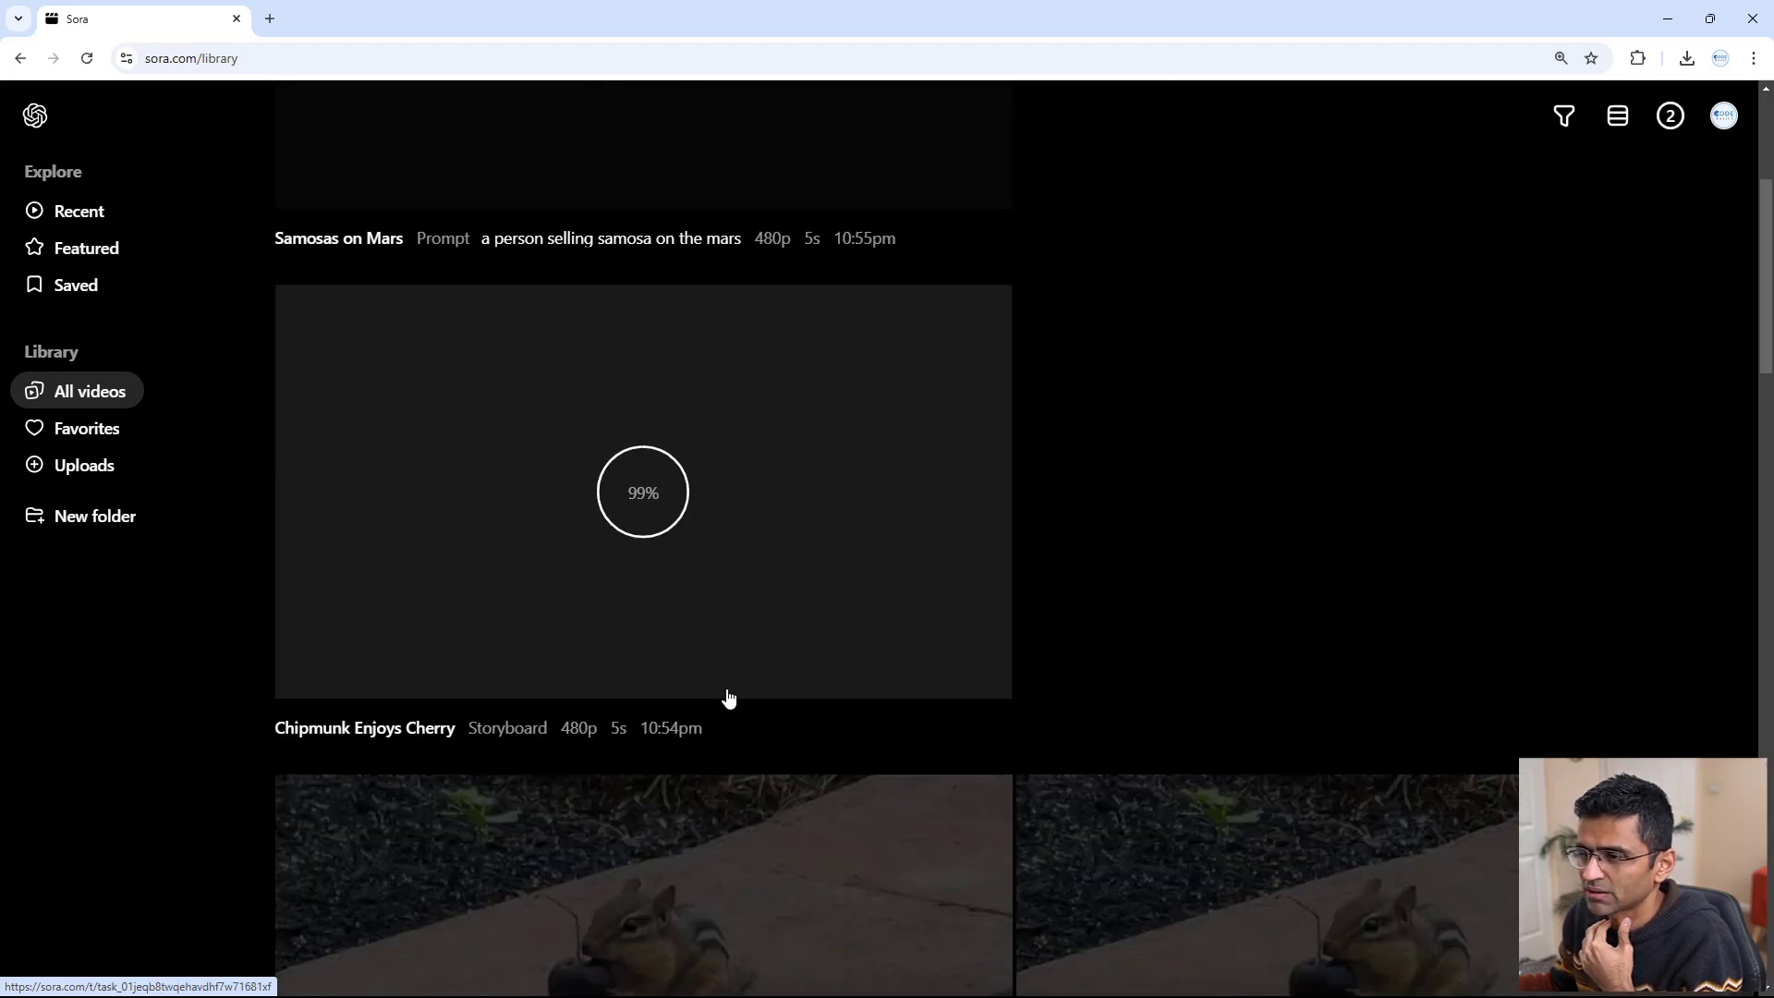
scroll(728, 698, up, 2)
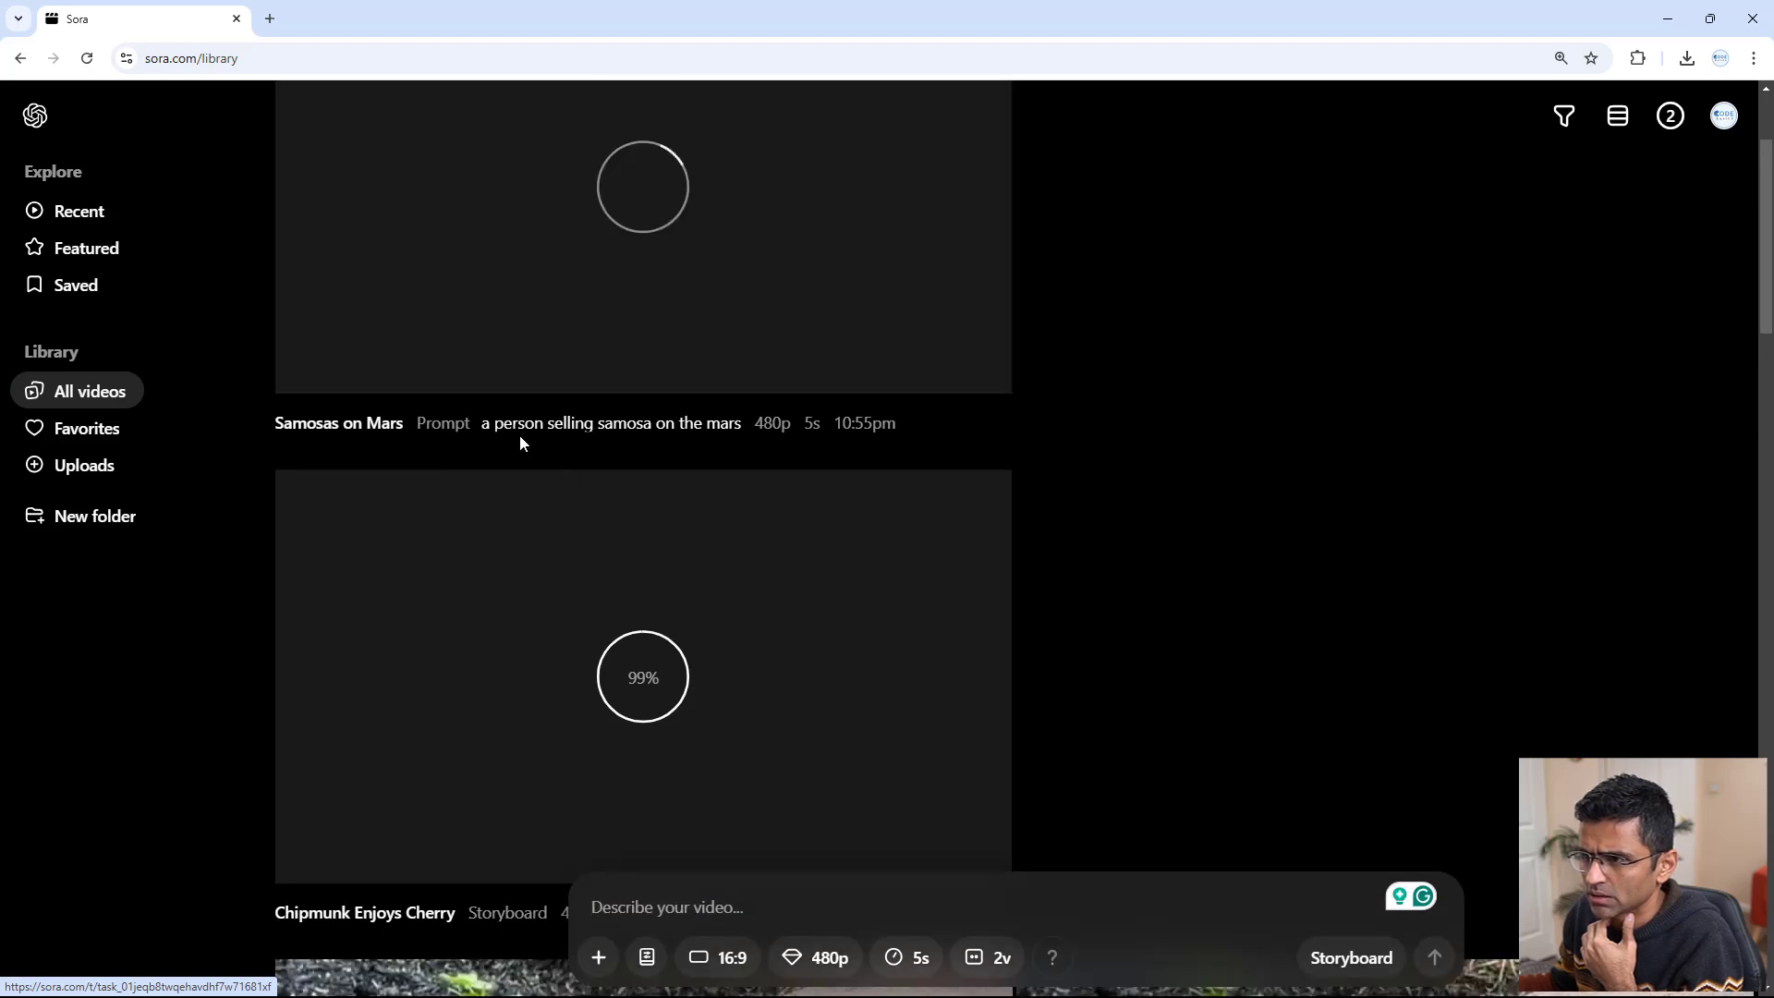
scroll(730, 527, up, 1)
scroll(741, 558, down, 4)
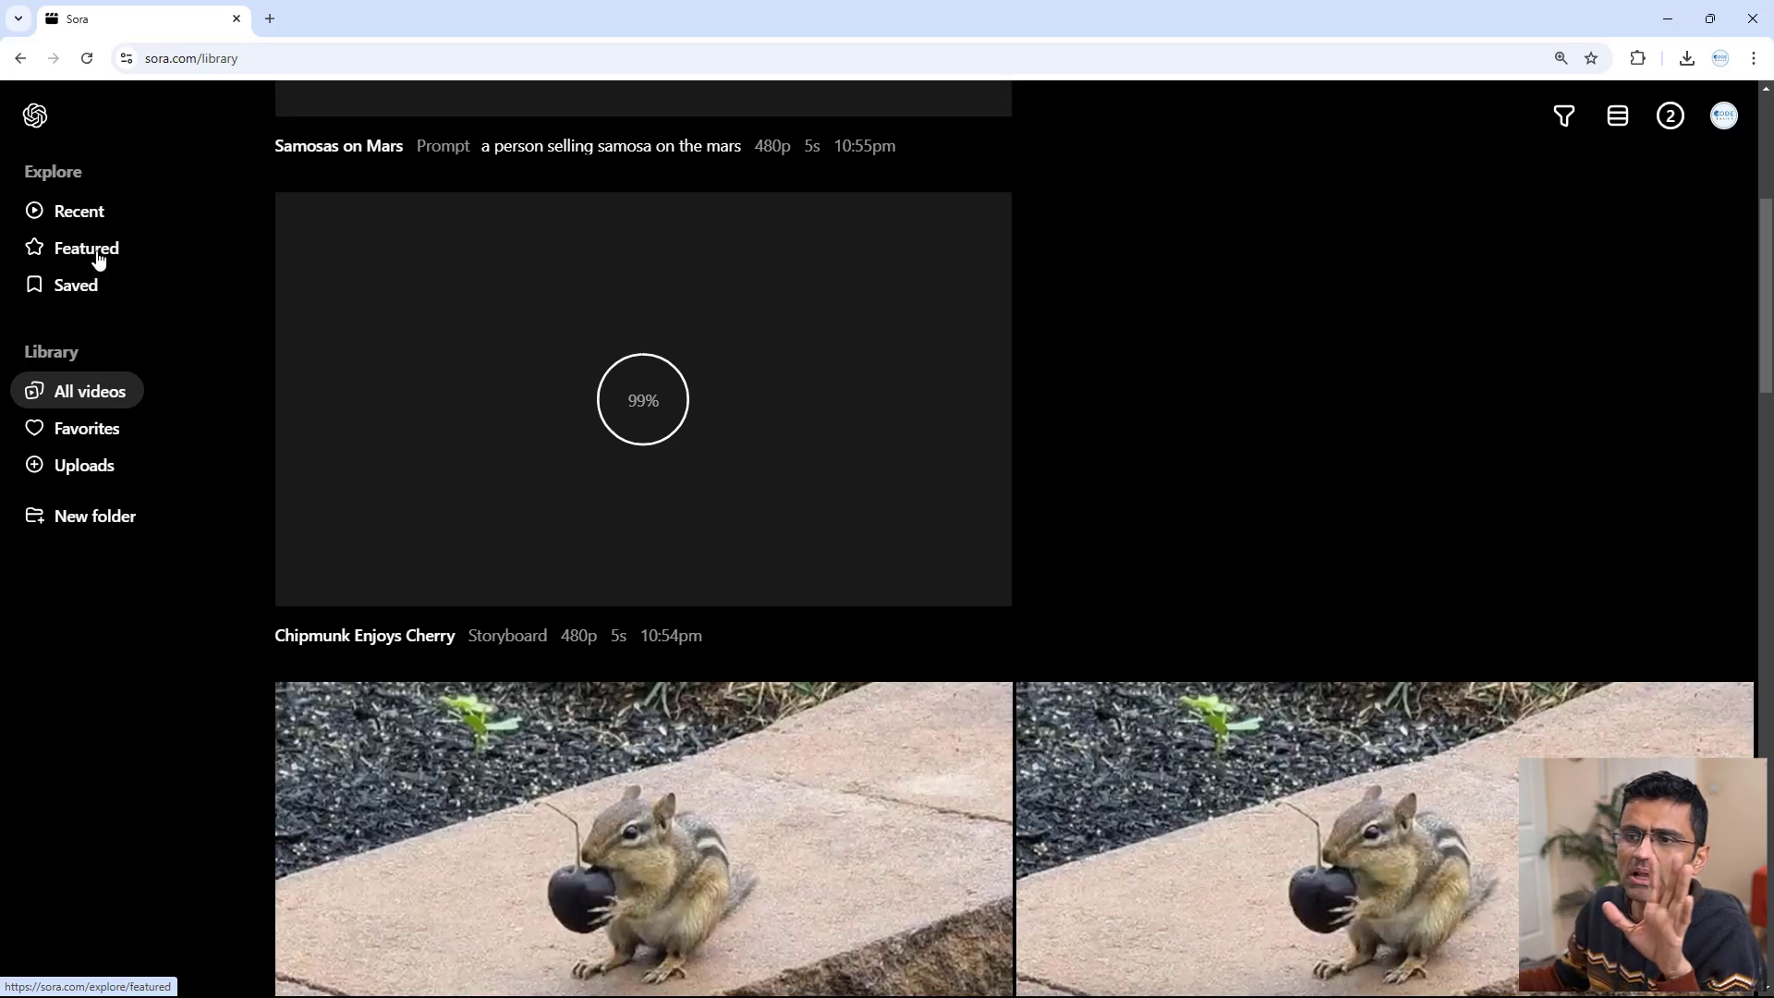
Open Seed to Harvest from Featured, step through storyboard scenes 3 and 4, then return to Featured
click(99, 259)
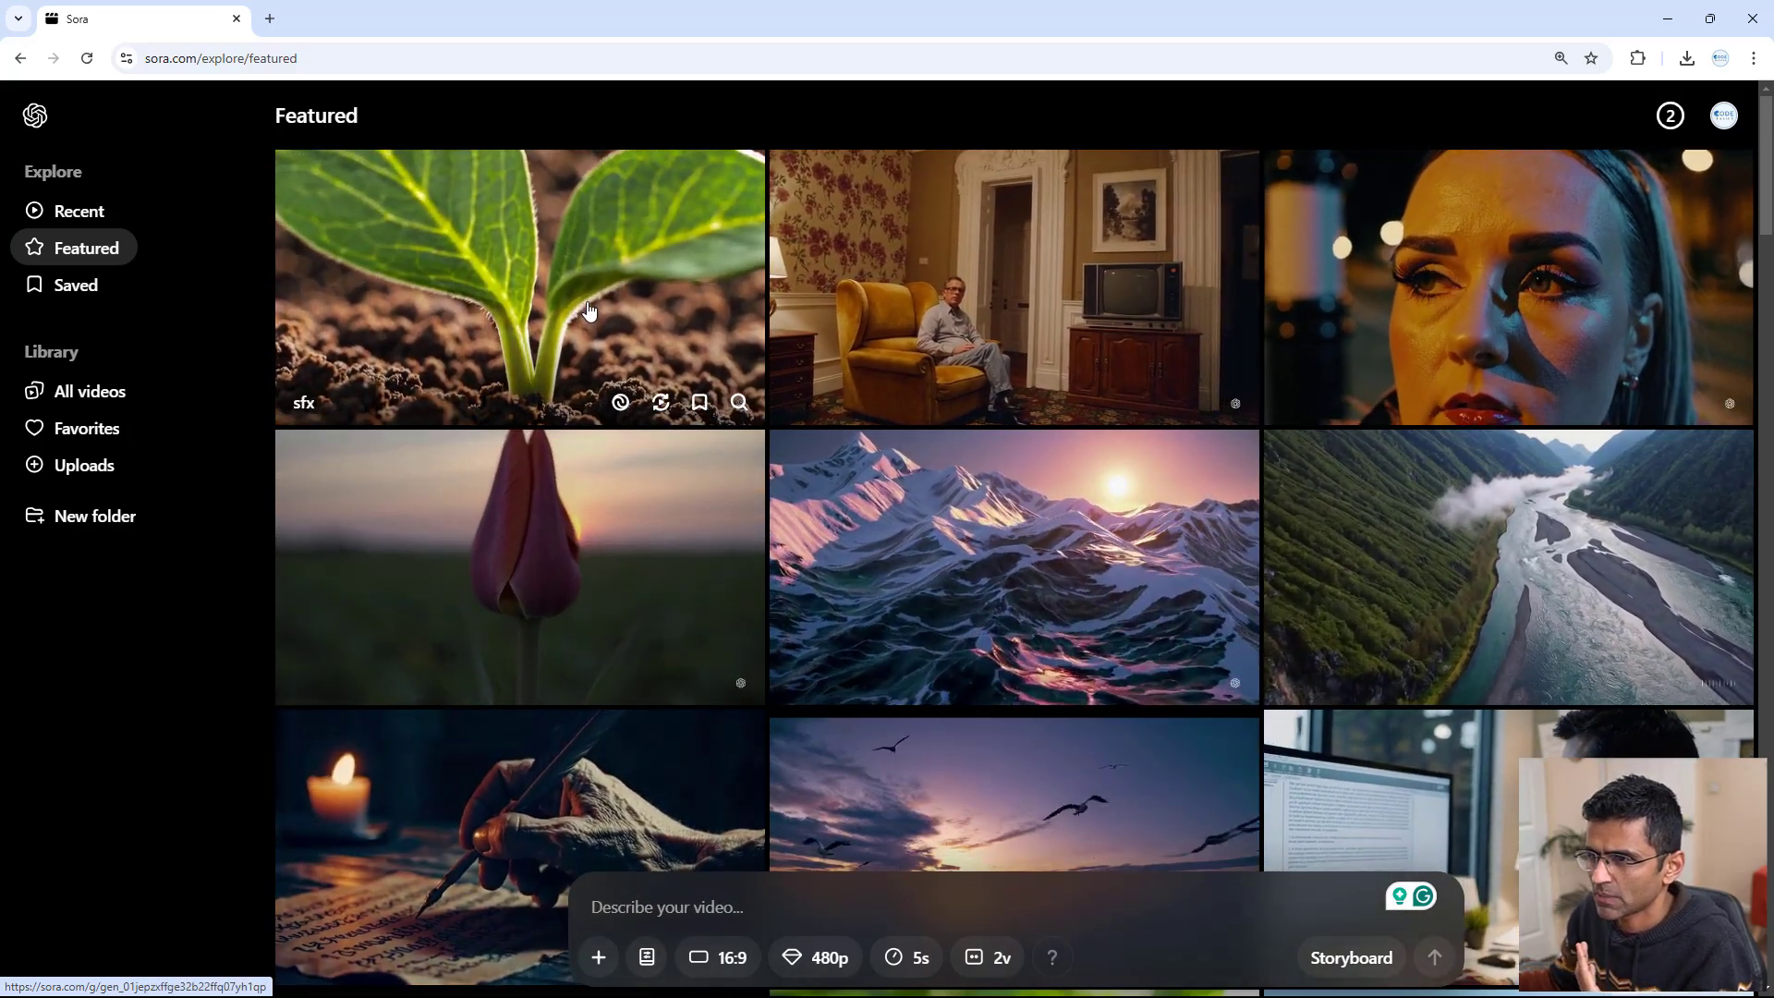
click(567, 421)
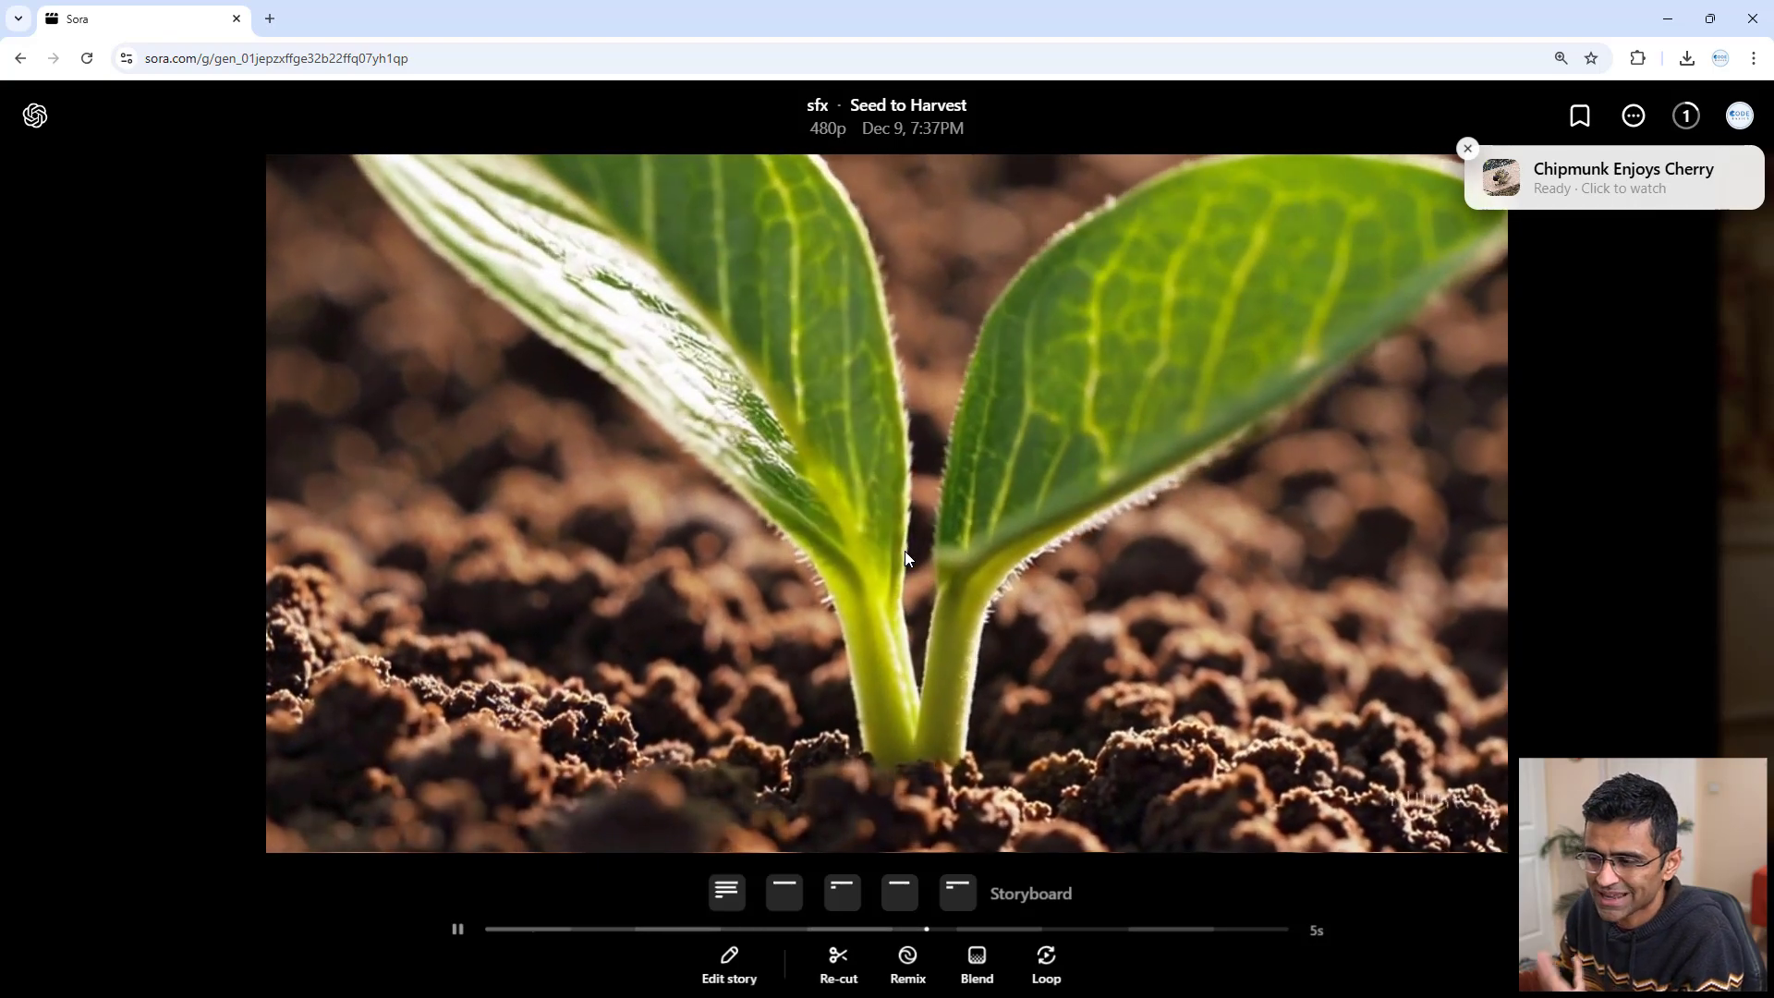
click(785, 892)
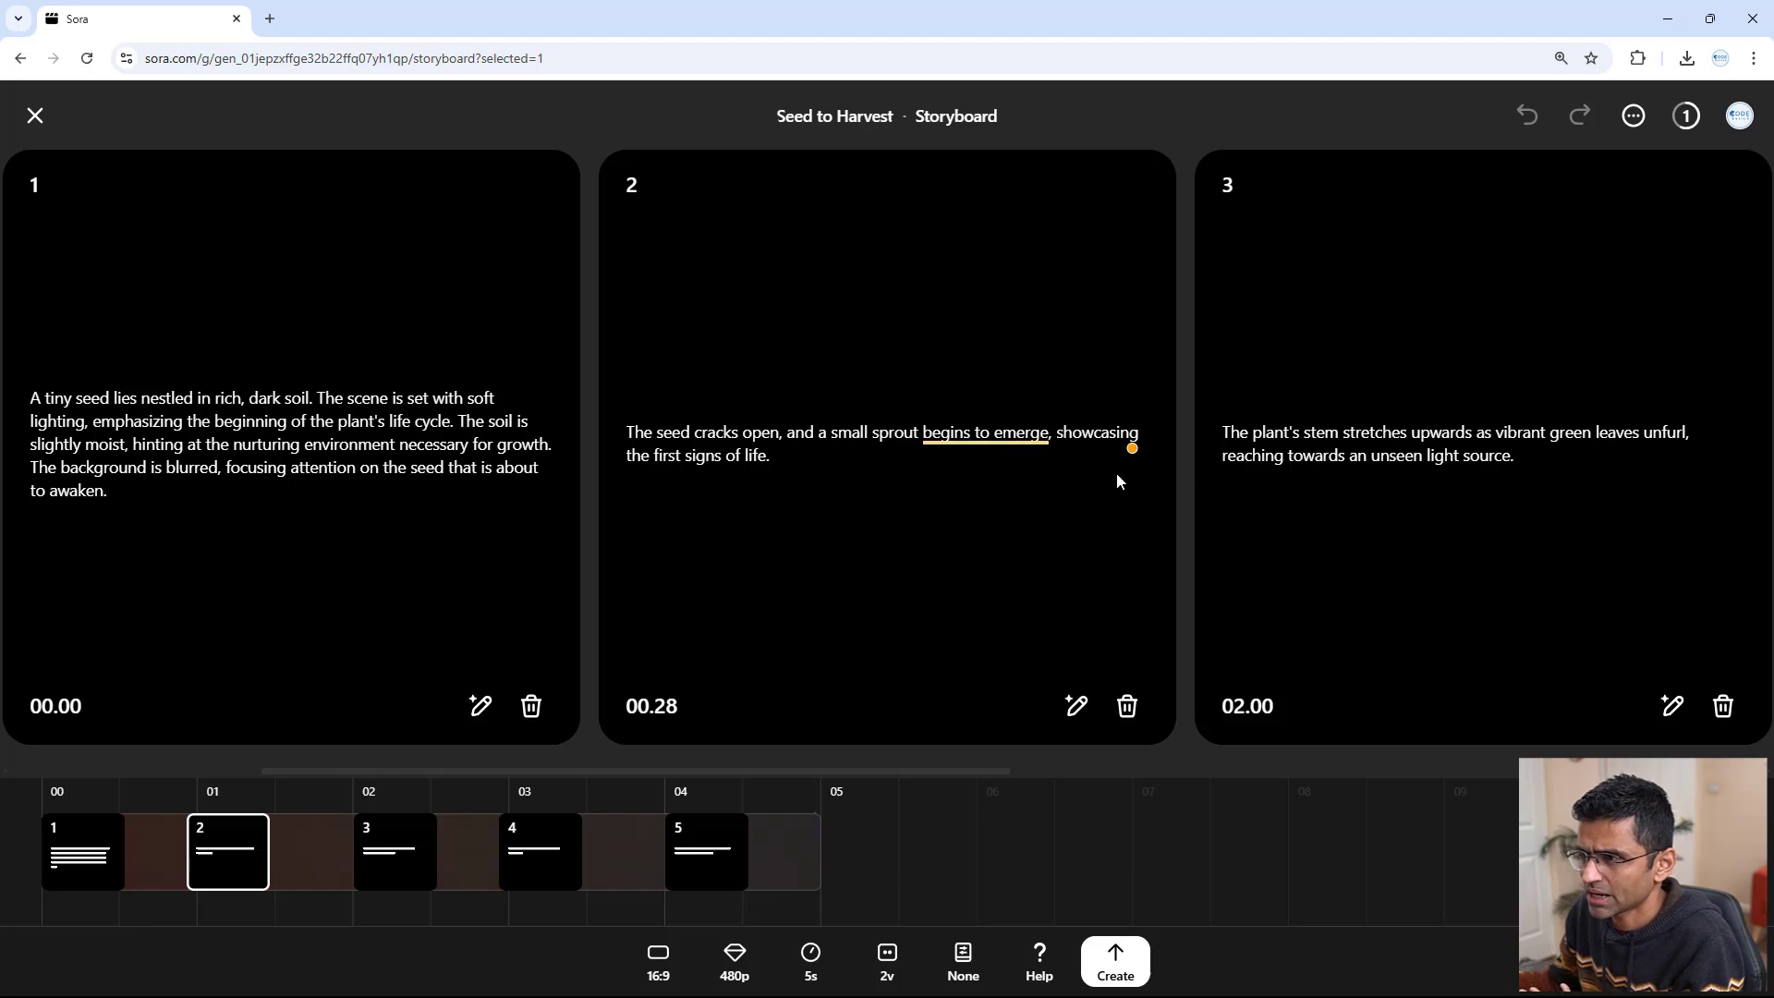
click(1391, 489)
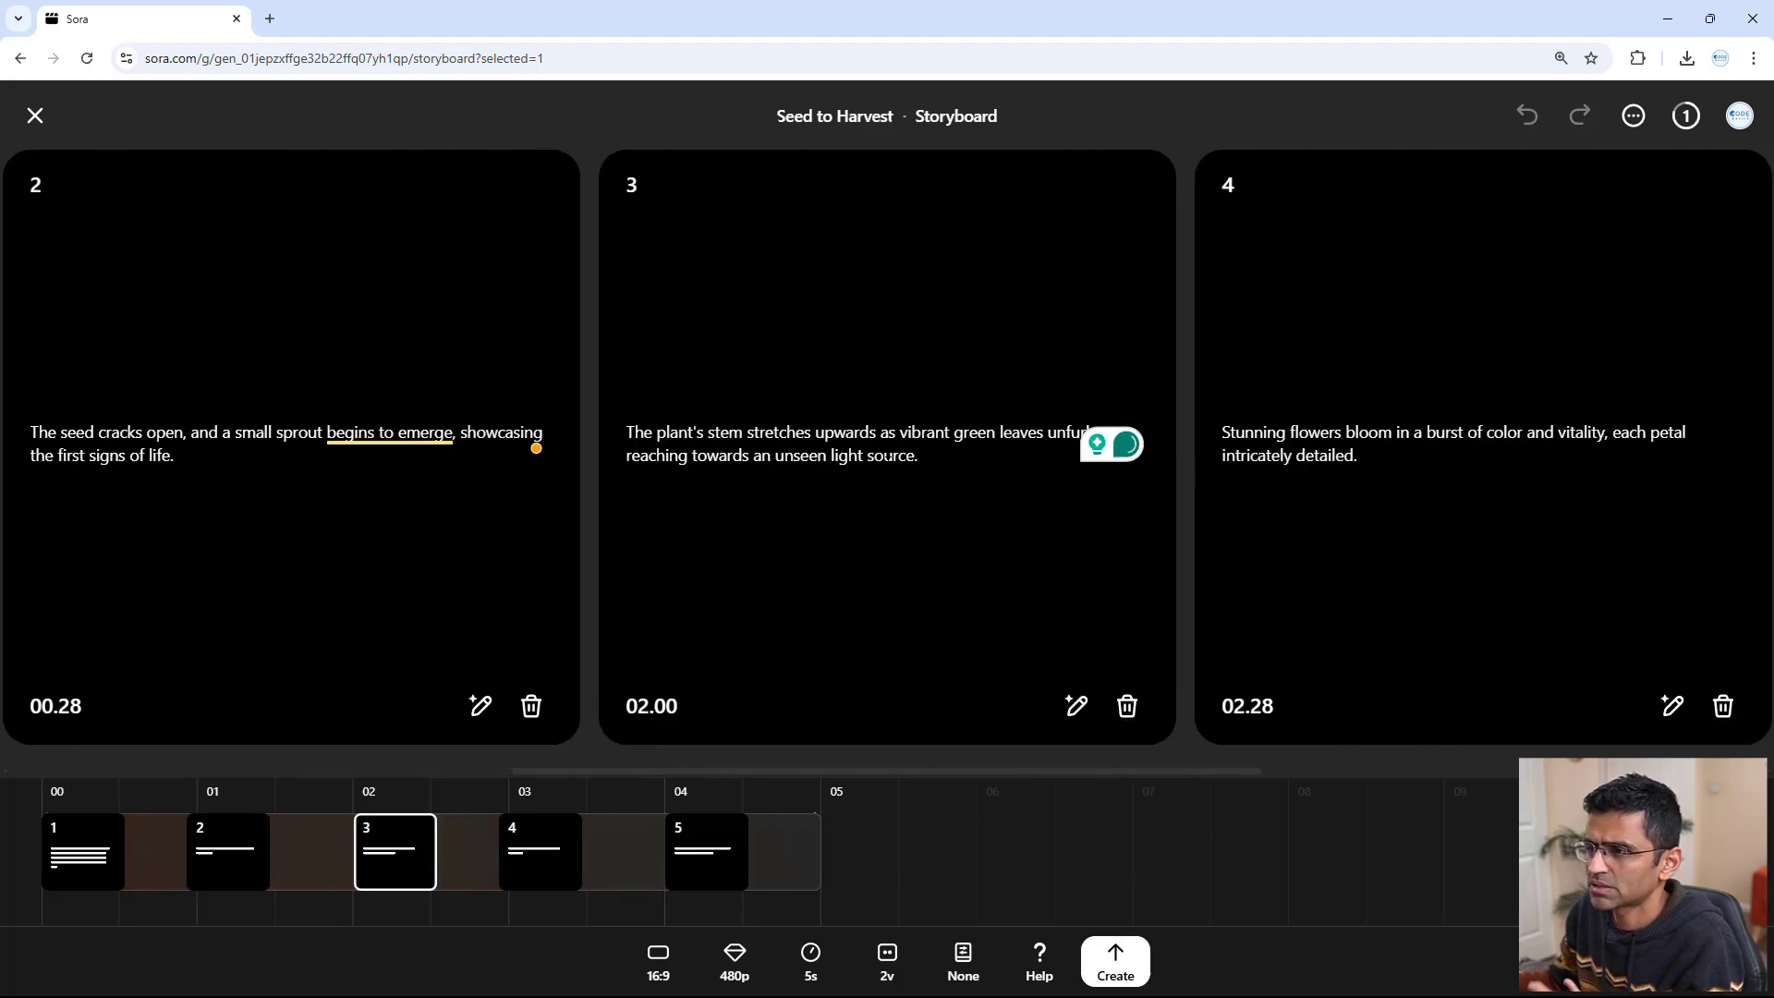
click(541, 851)
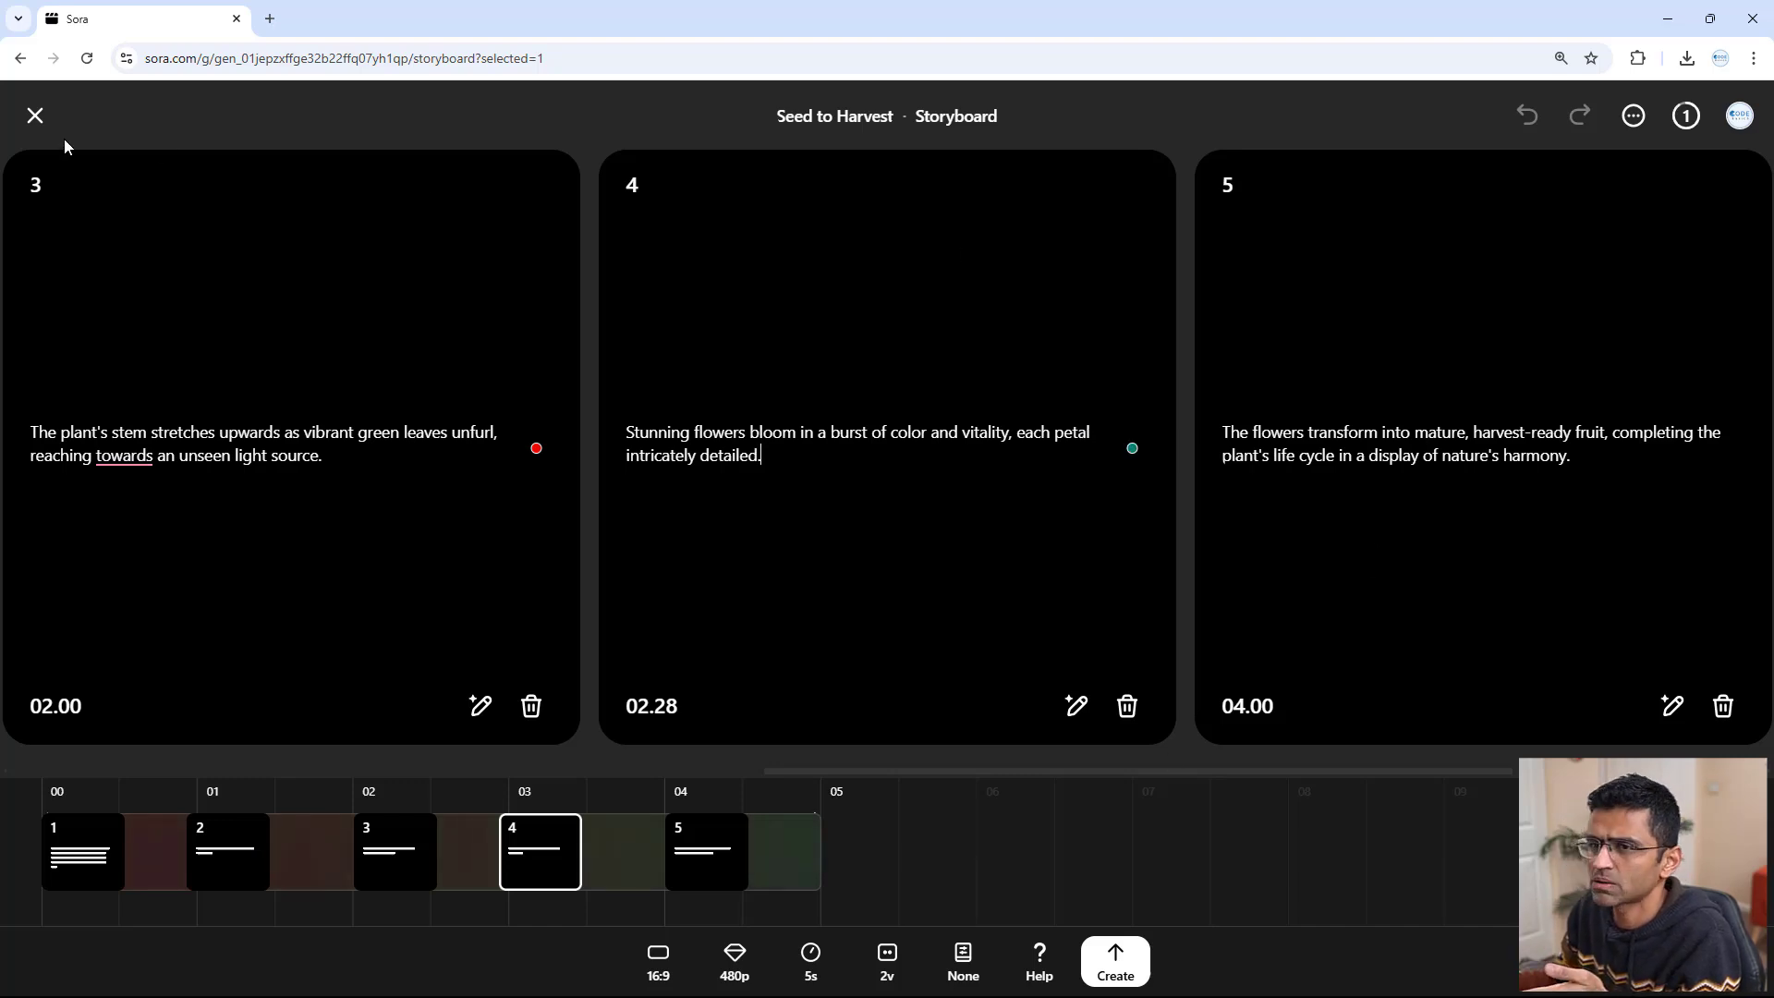
click(34, 115)
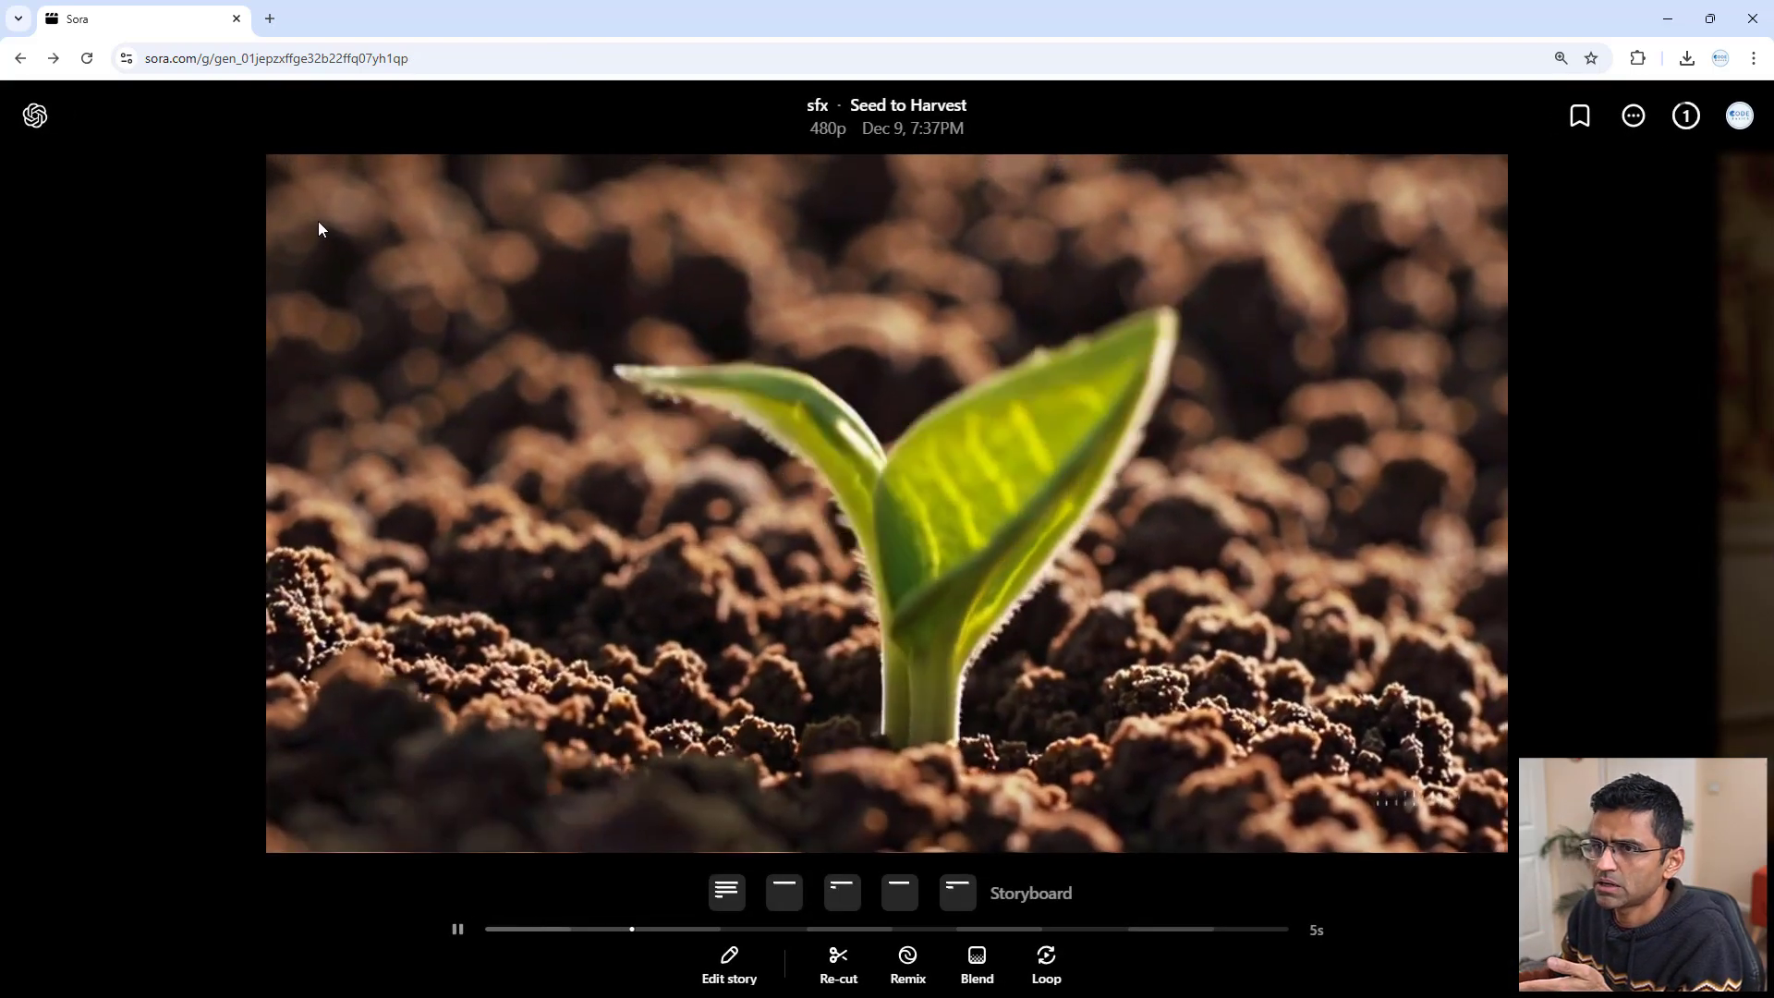
click(175, 363)
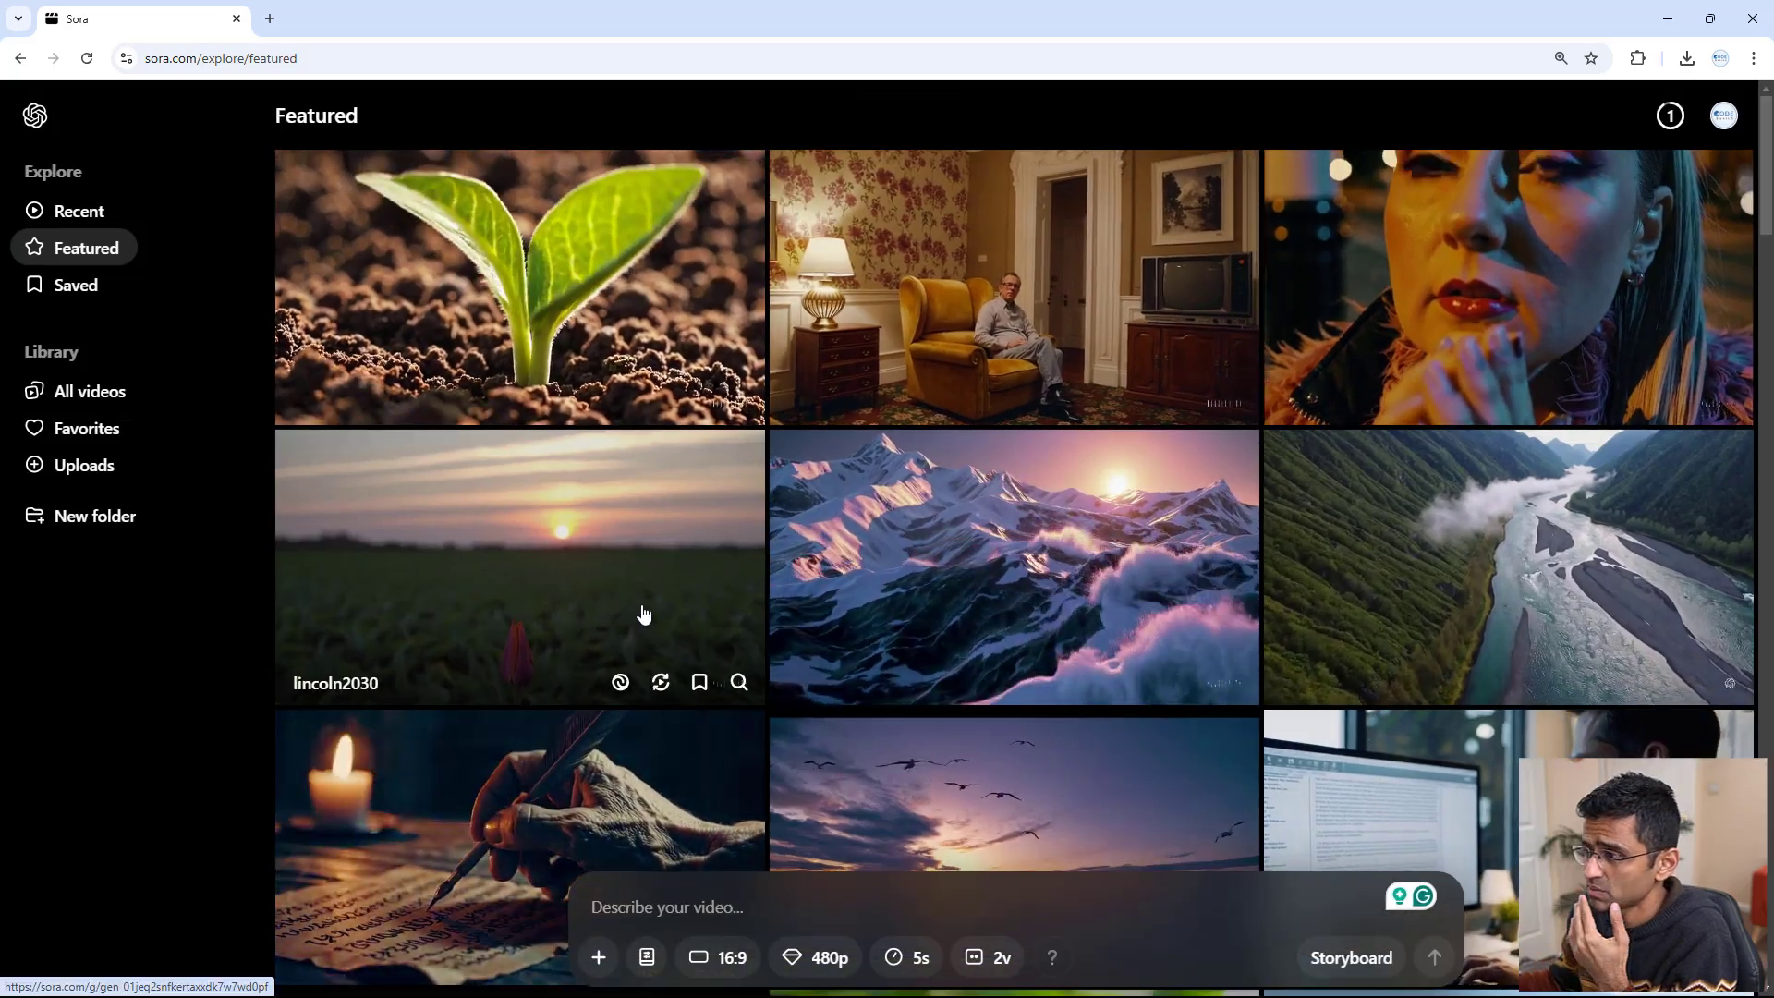
scroll(642, 617, down, 4)
scroll(641, 617, down, 1)
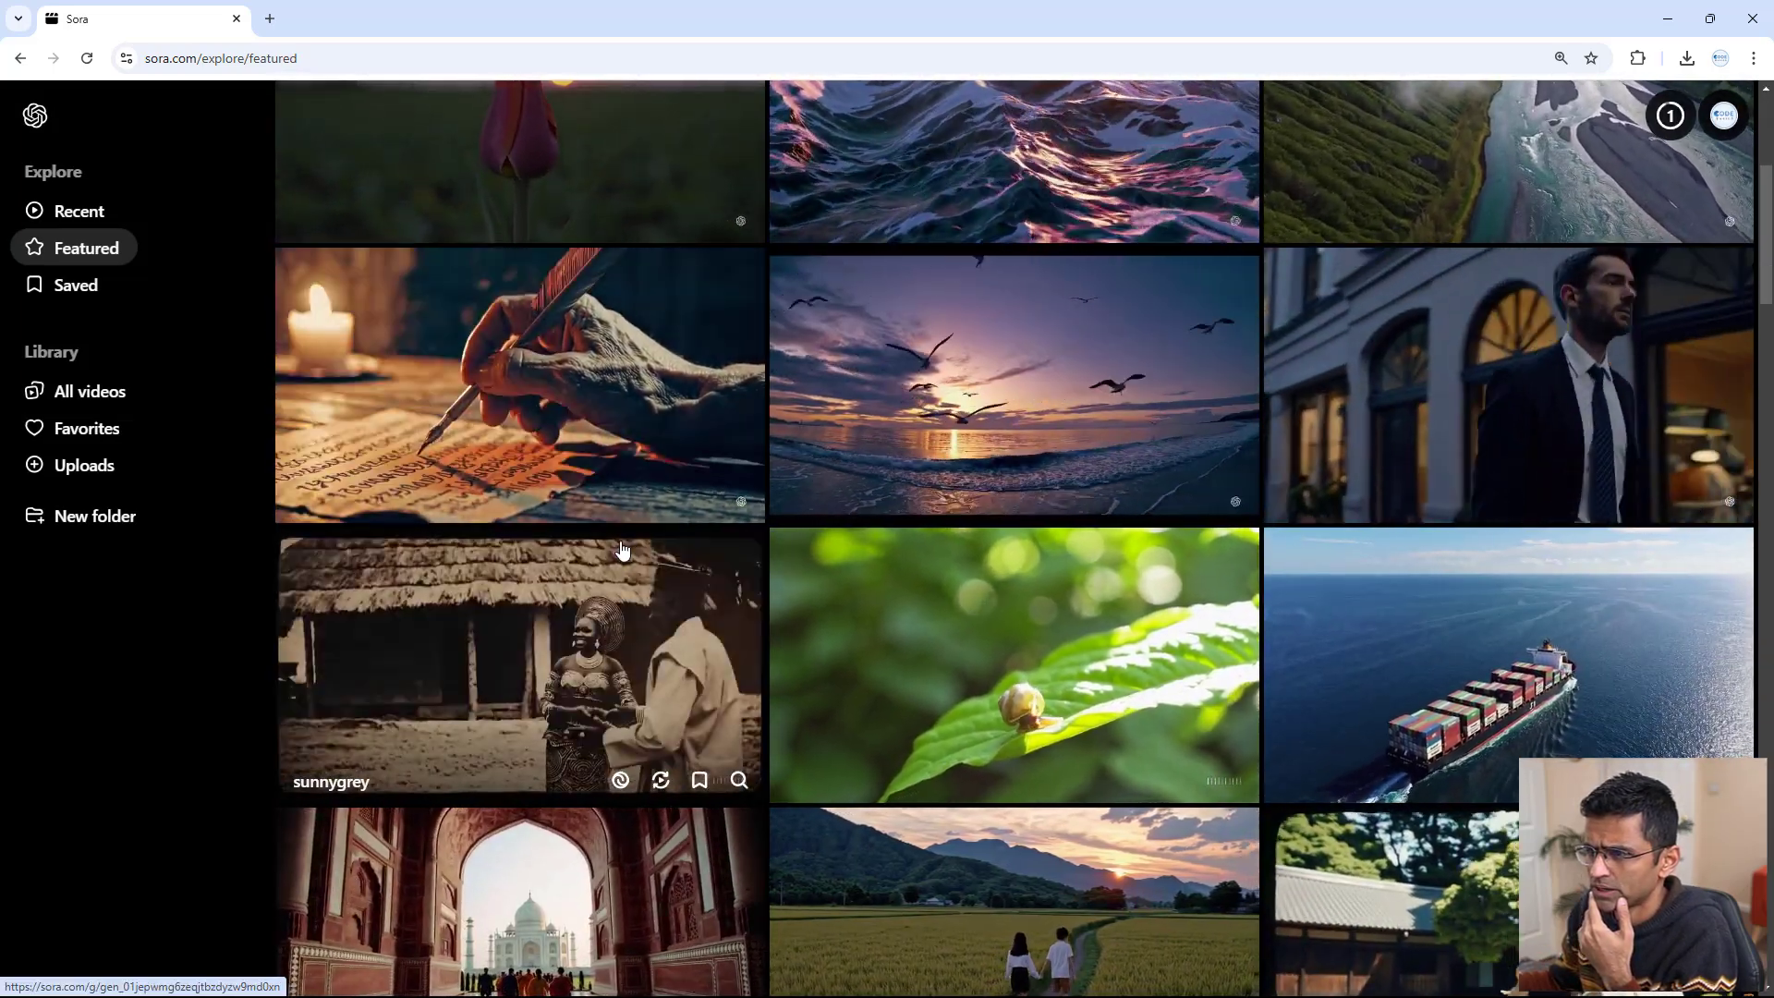
scroll(622, 550, down, 2)
click(566, 508)
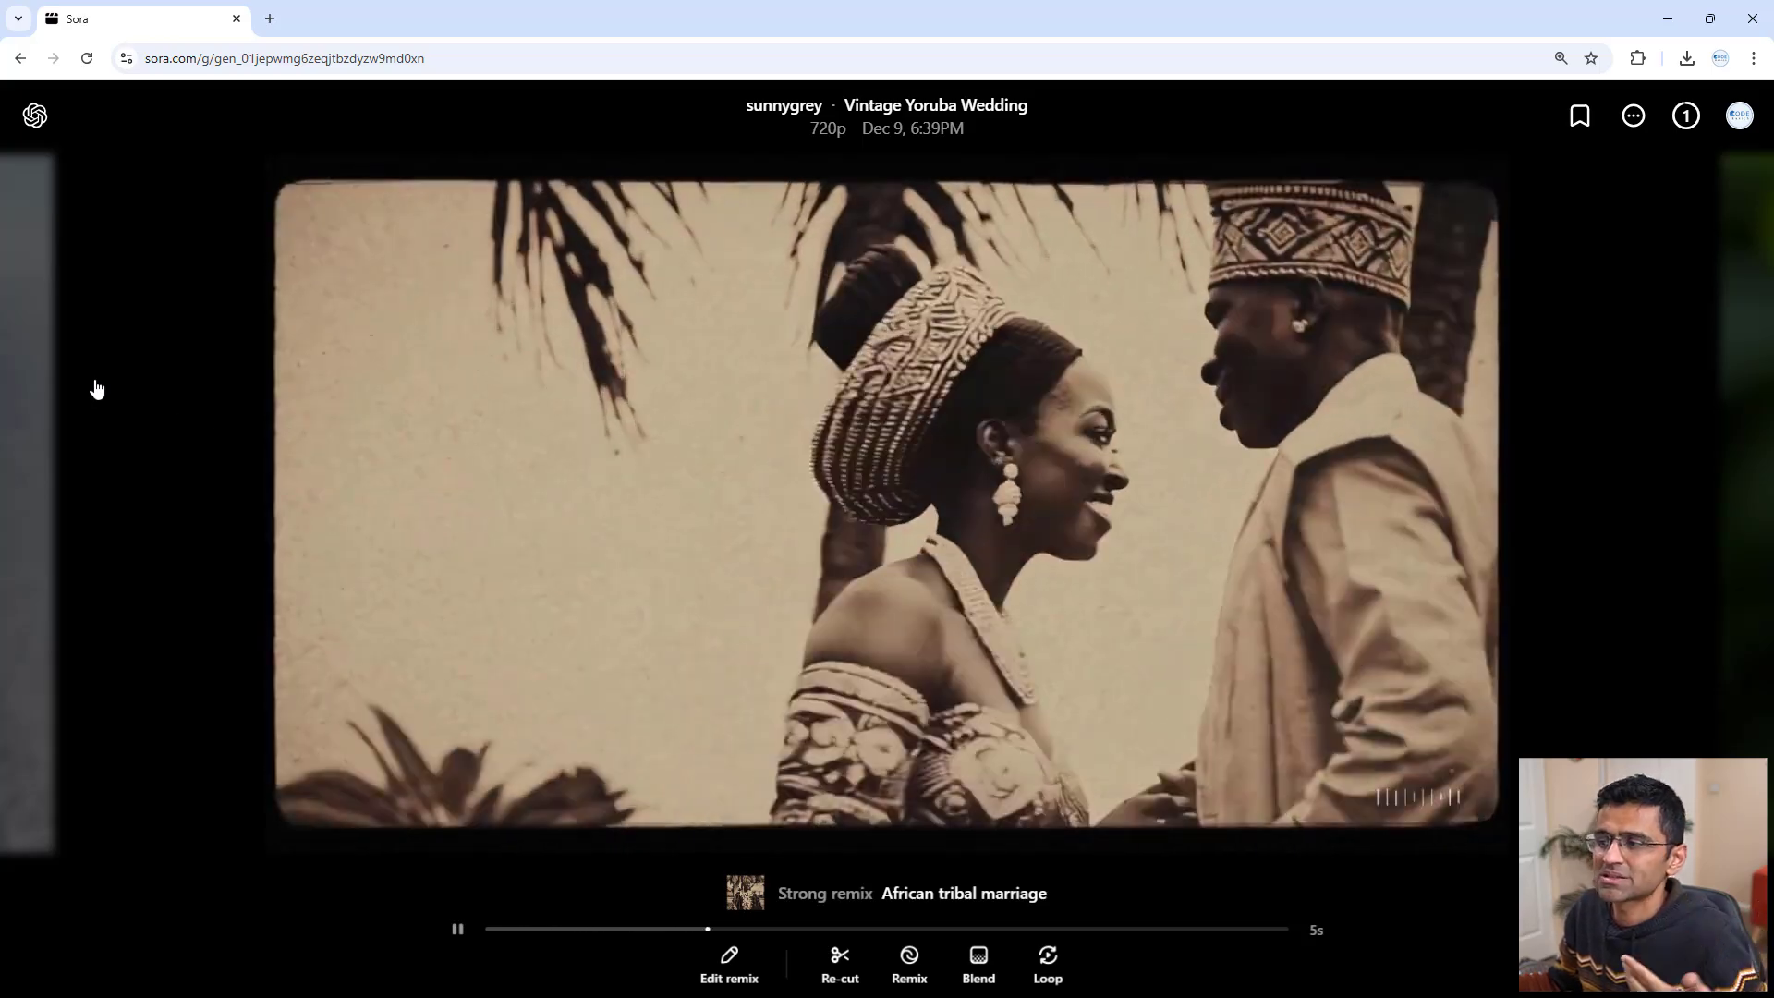
click(96, 388)
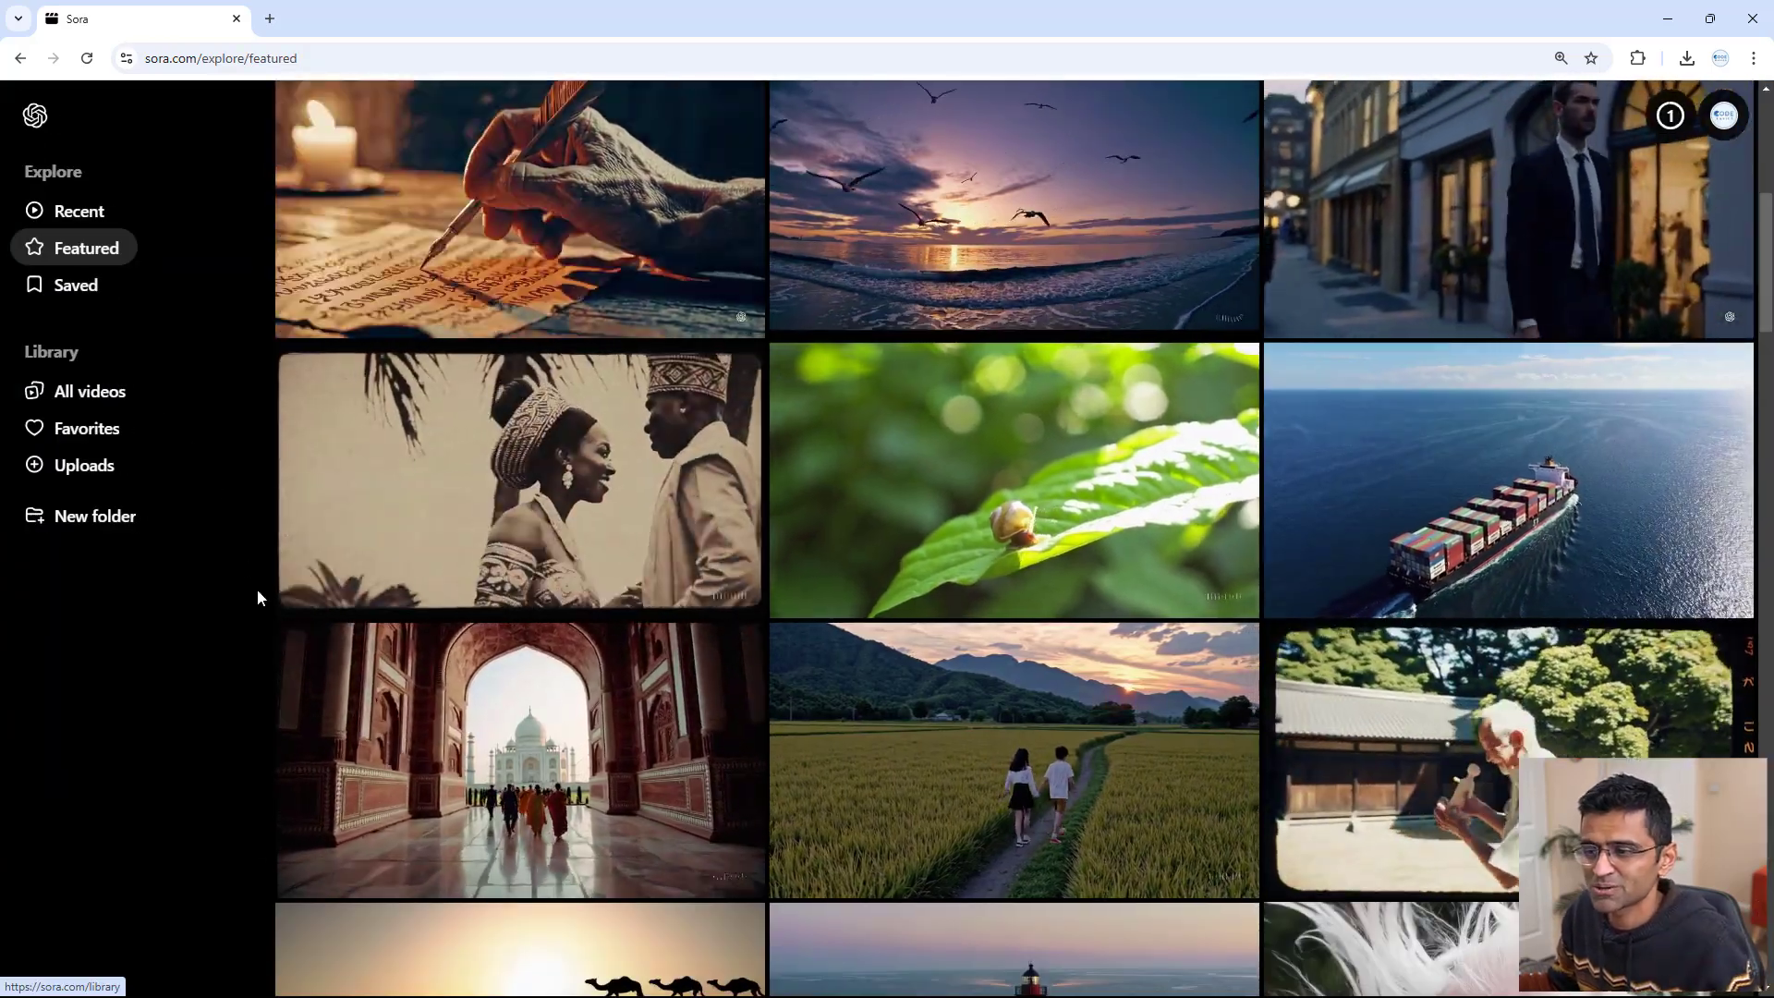
scroll(308, 602, down, 3)
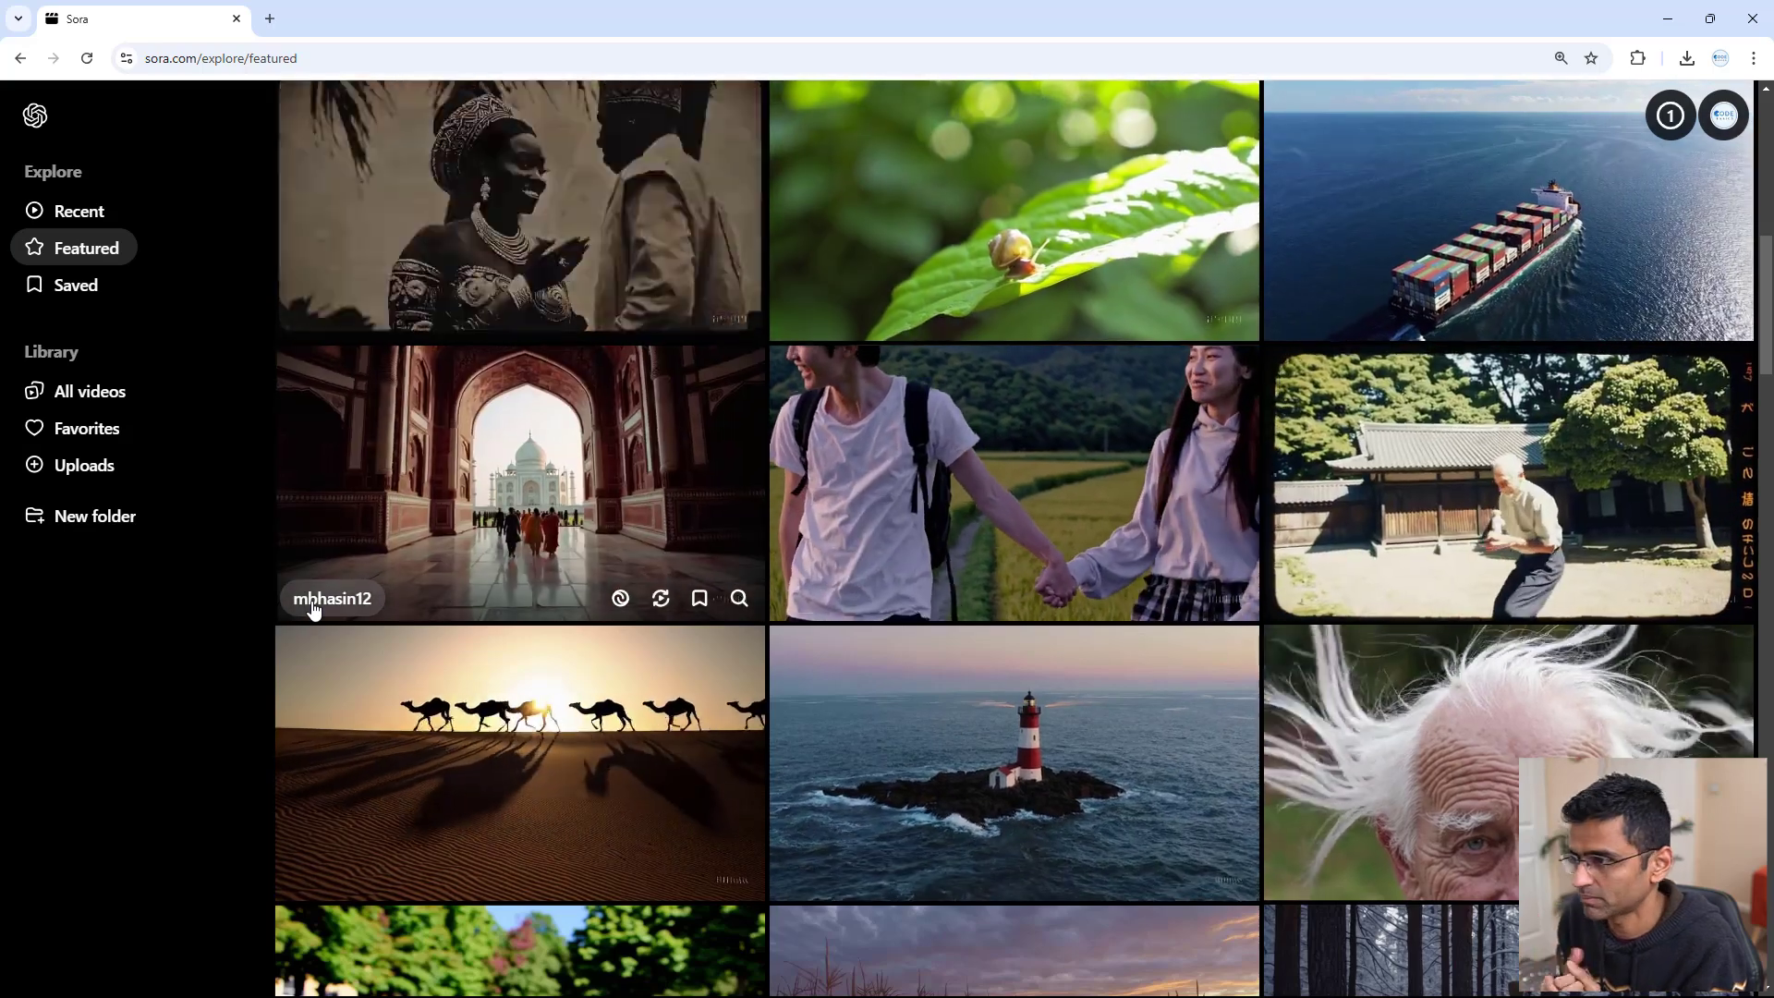
Switch to All videos to see the two finished Samosas on Mars variations
click(89, 391)
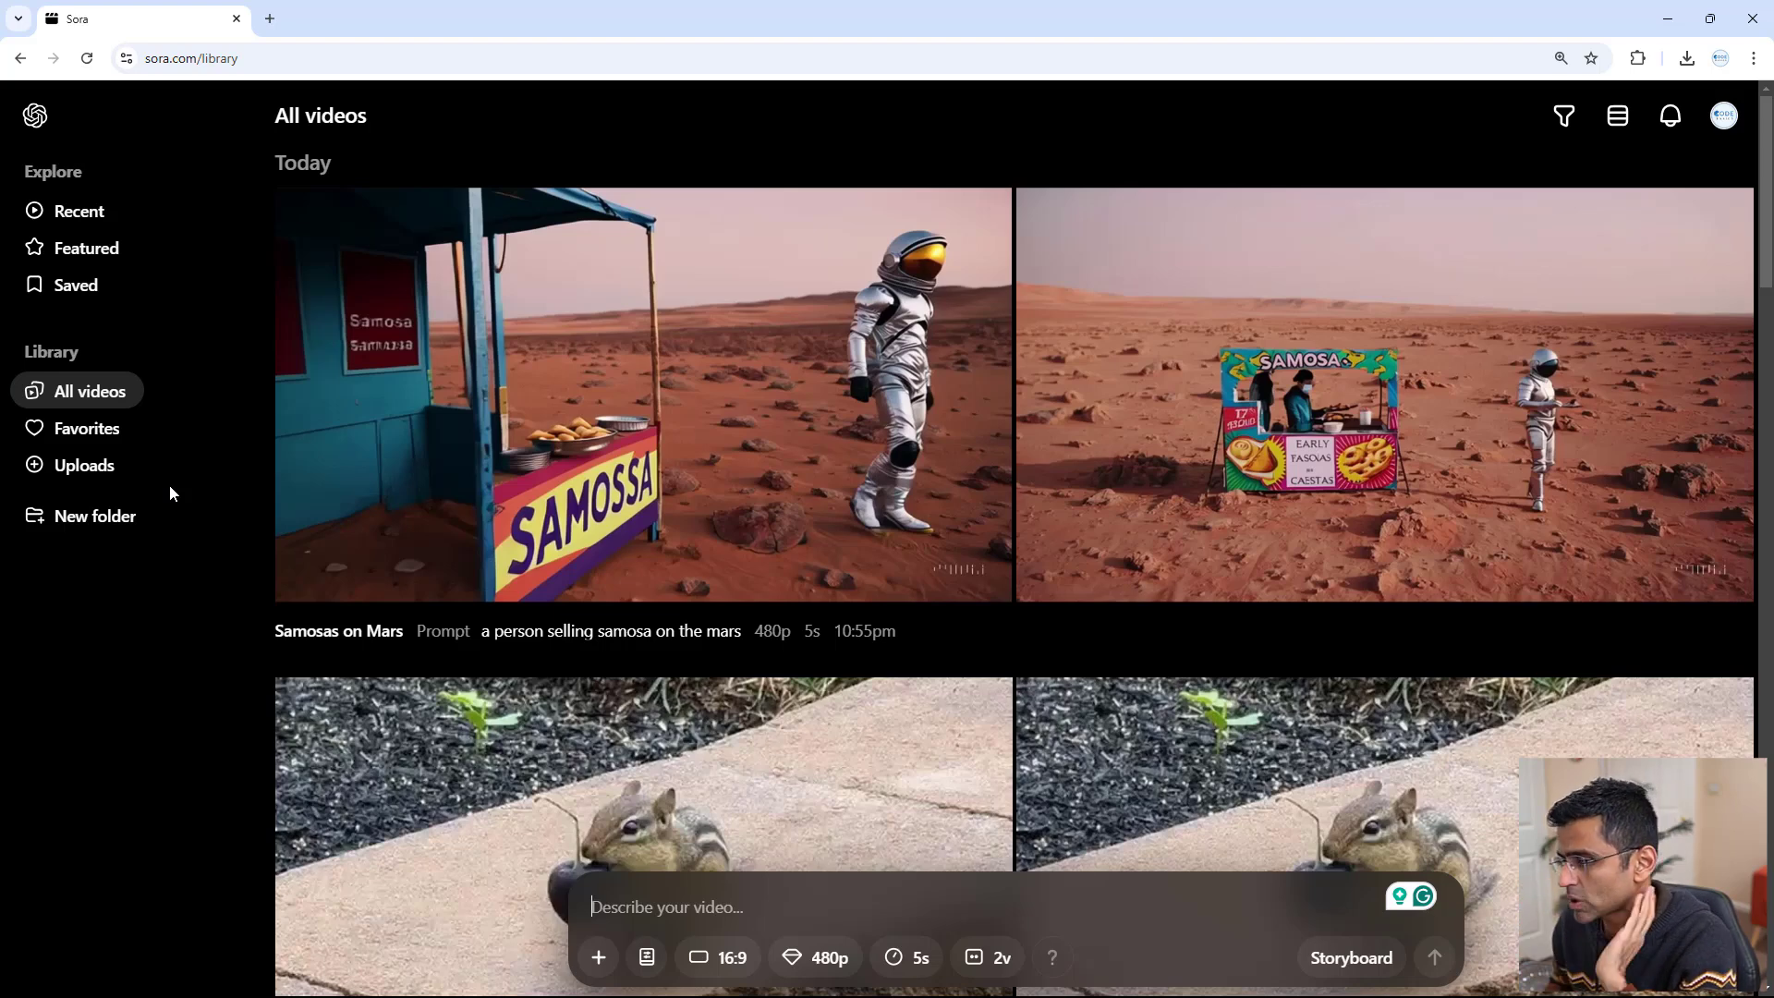
Watch the Chipmunk Enjoys Cherry clip, then play both Samosas on Mars variations
scroll(424, 511, down, 1)
click(701, 626)
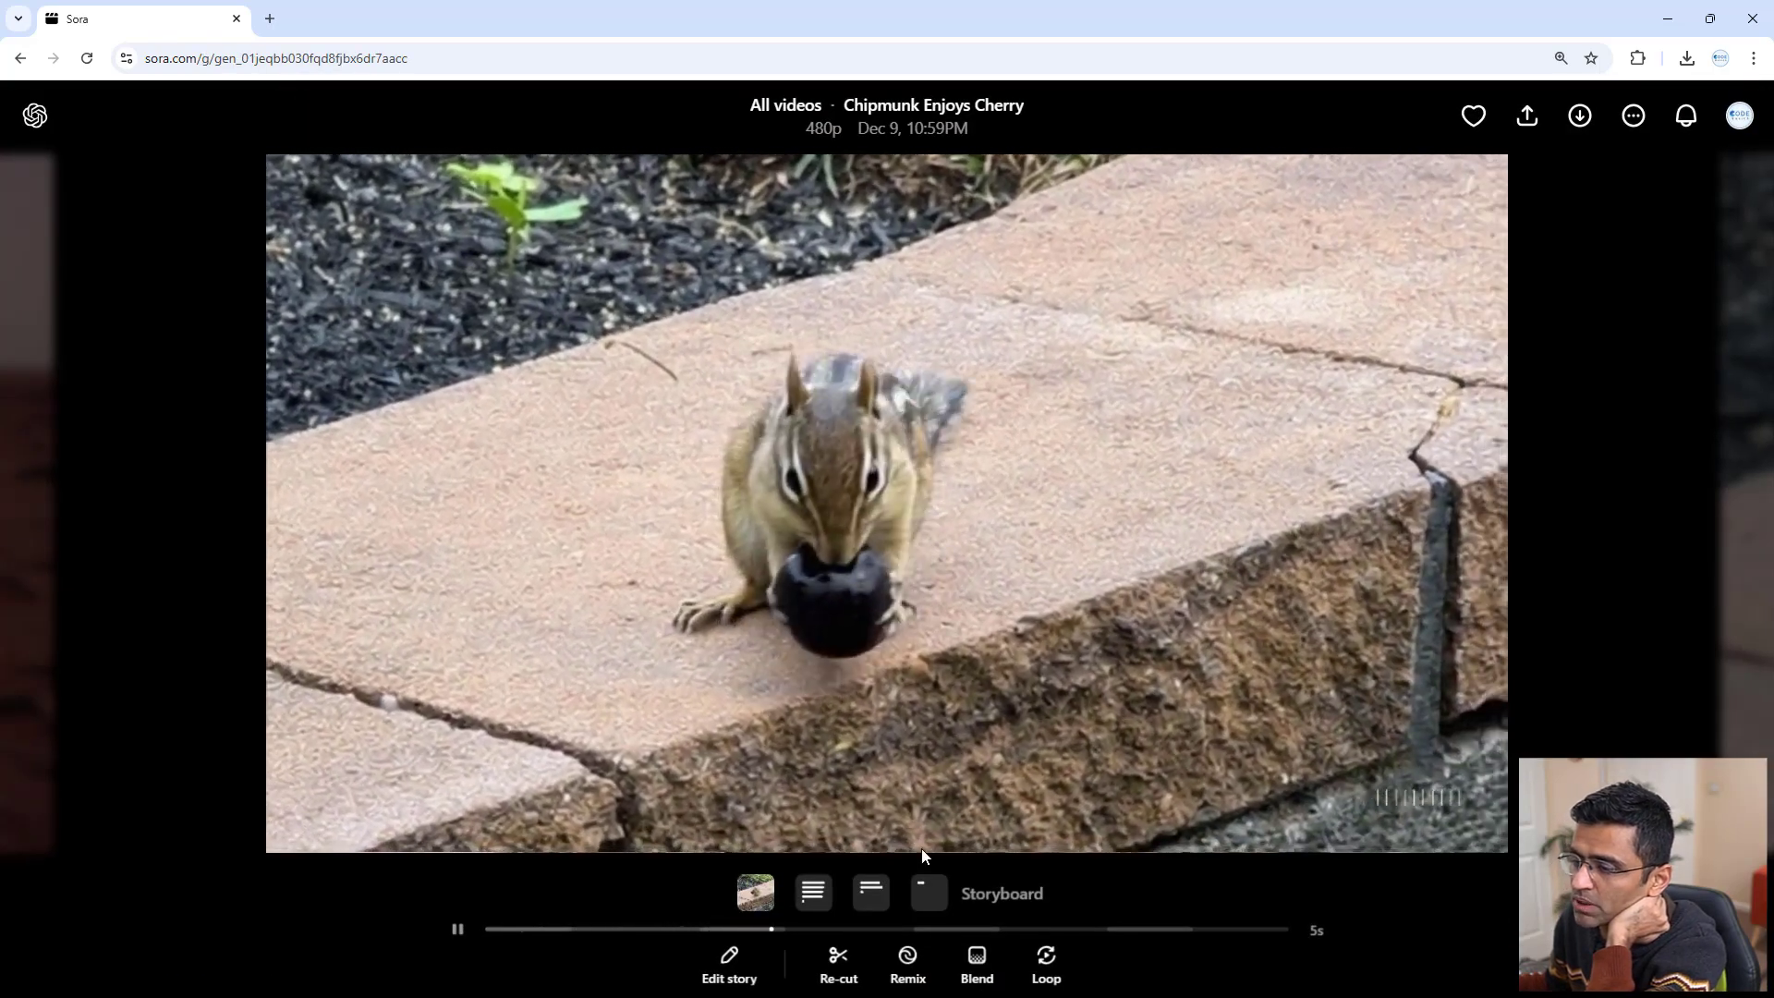
mouse_move(932, 892)
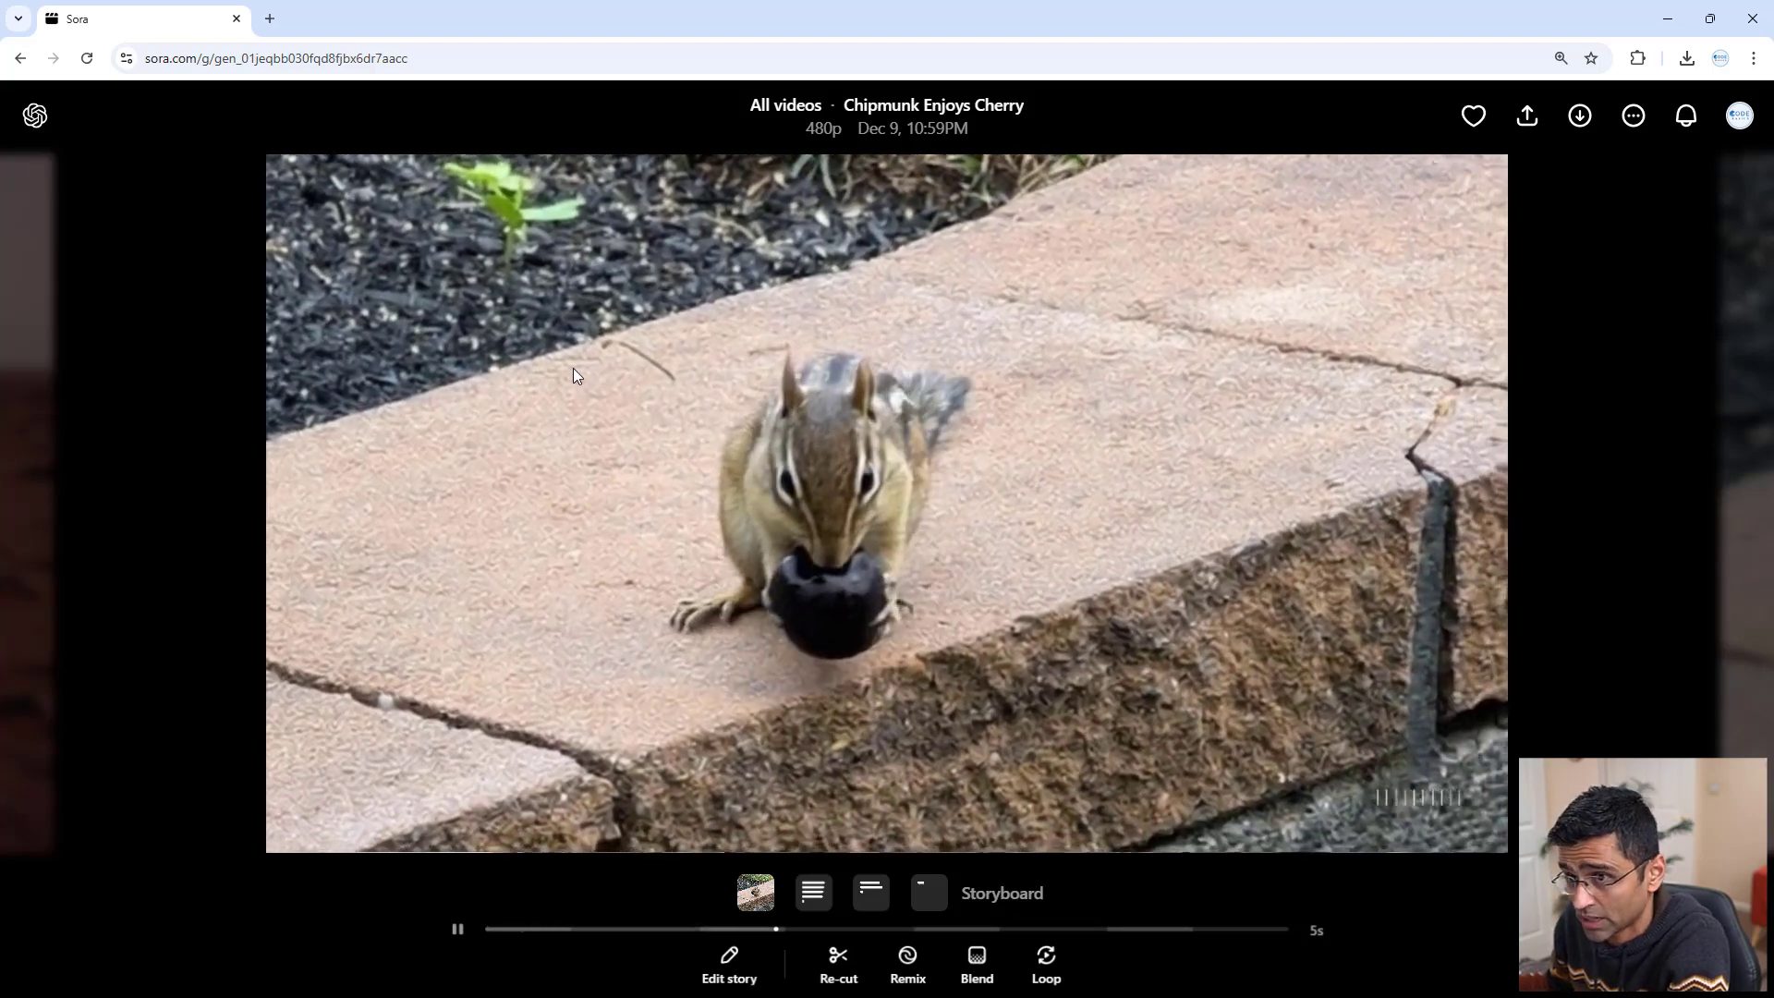
click(178, 274)
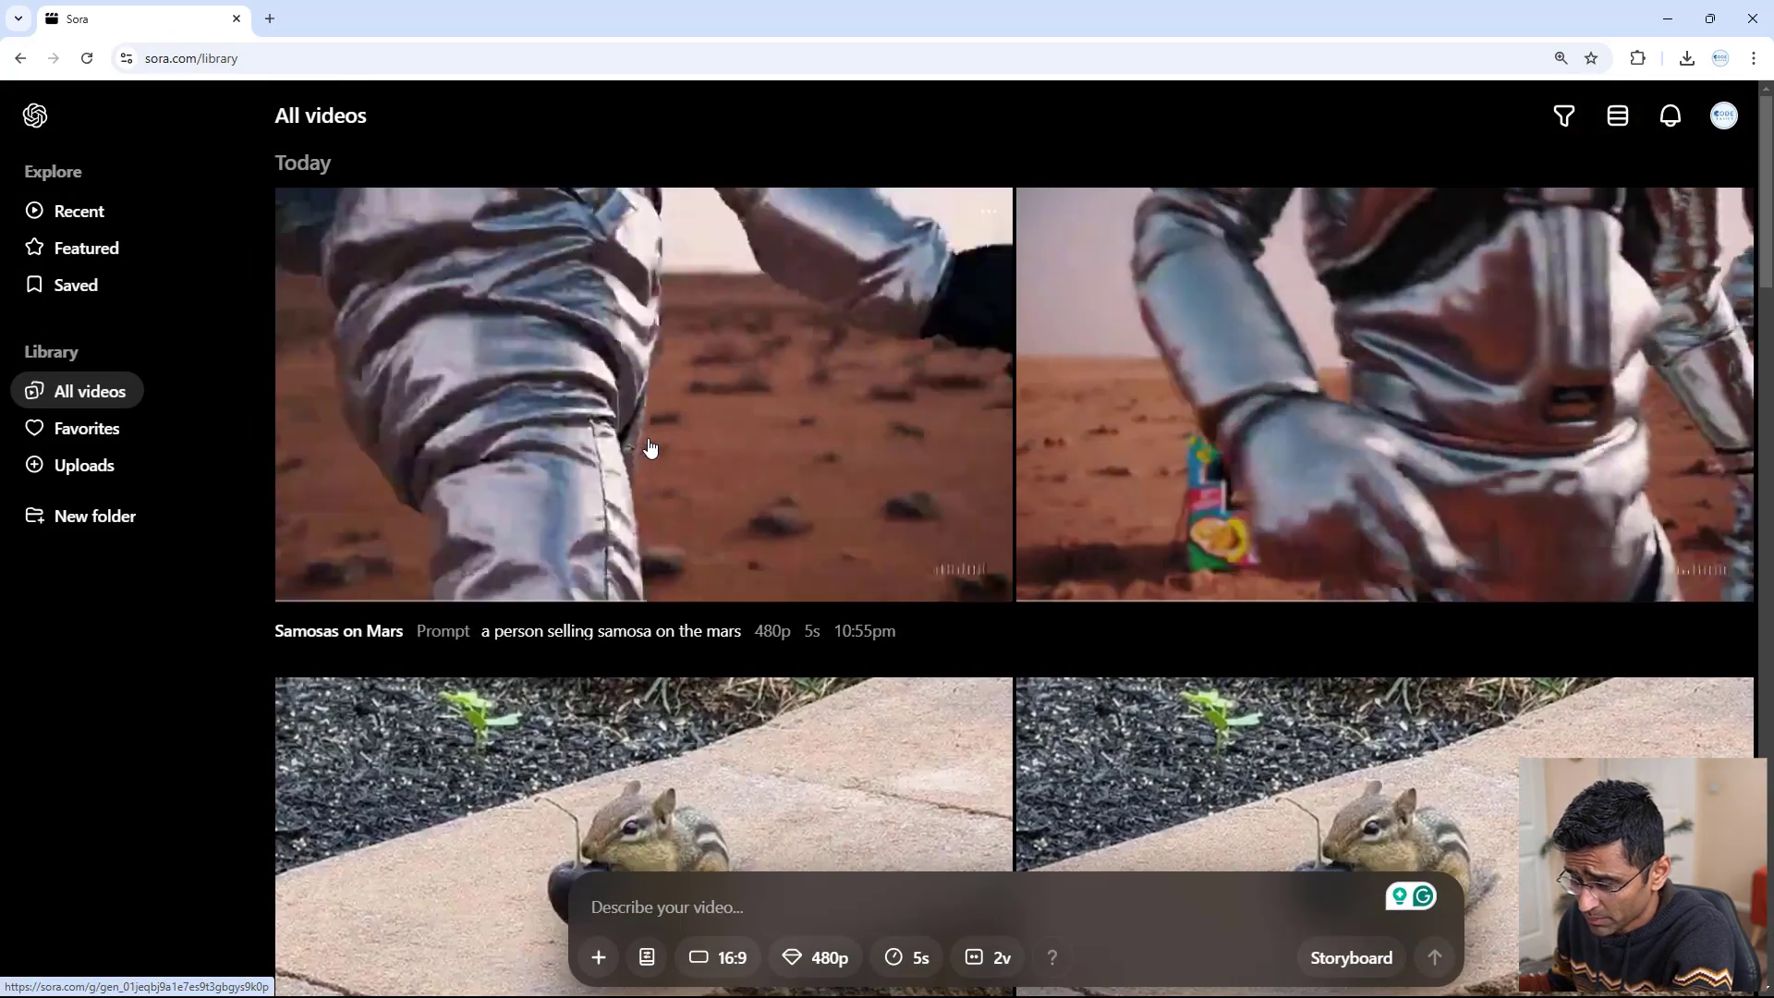
click(650, 449)
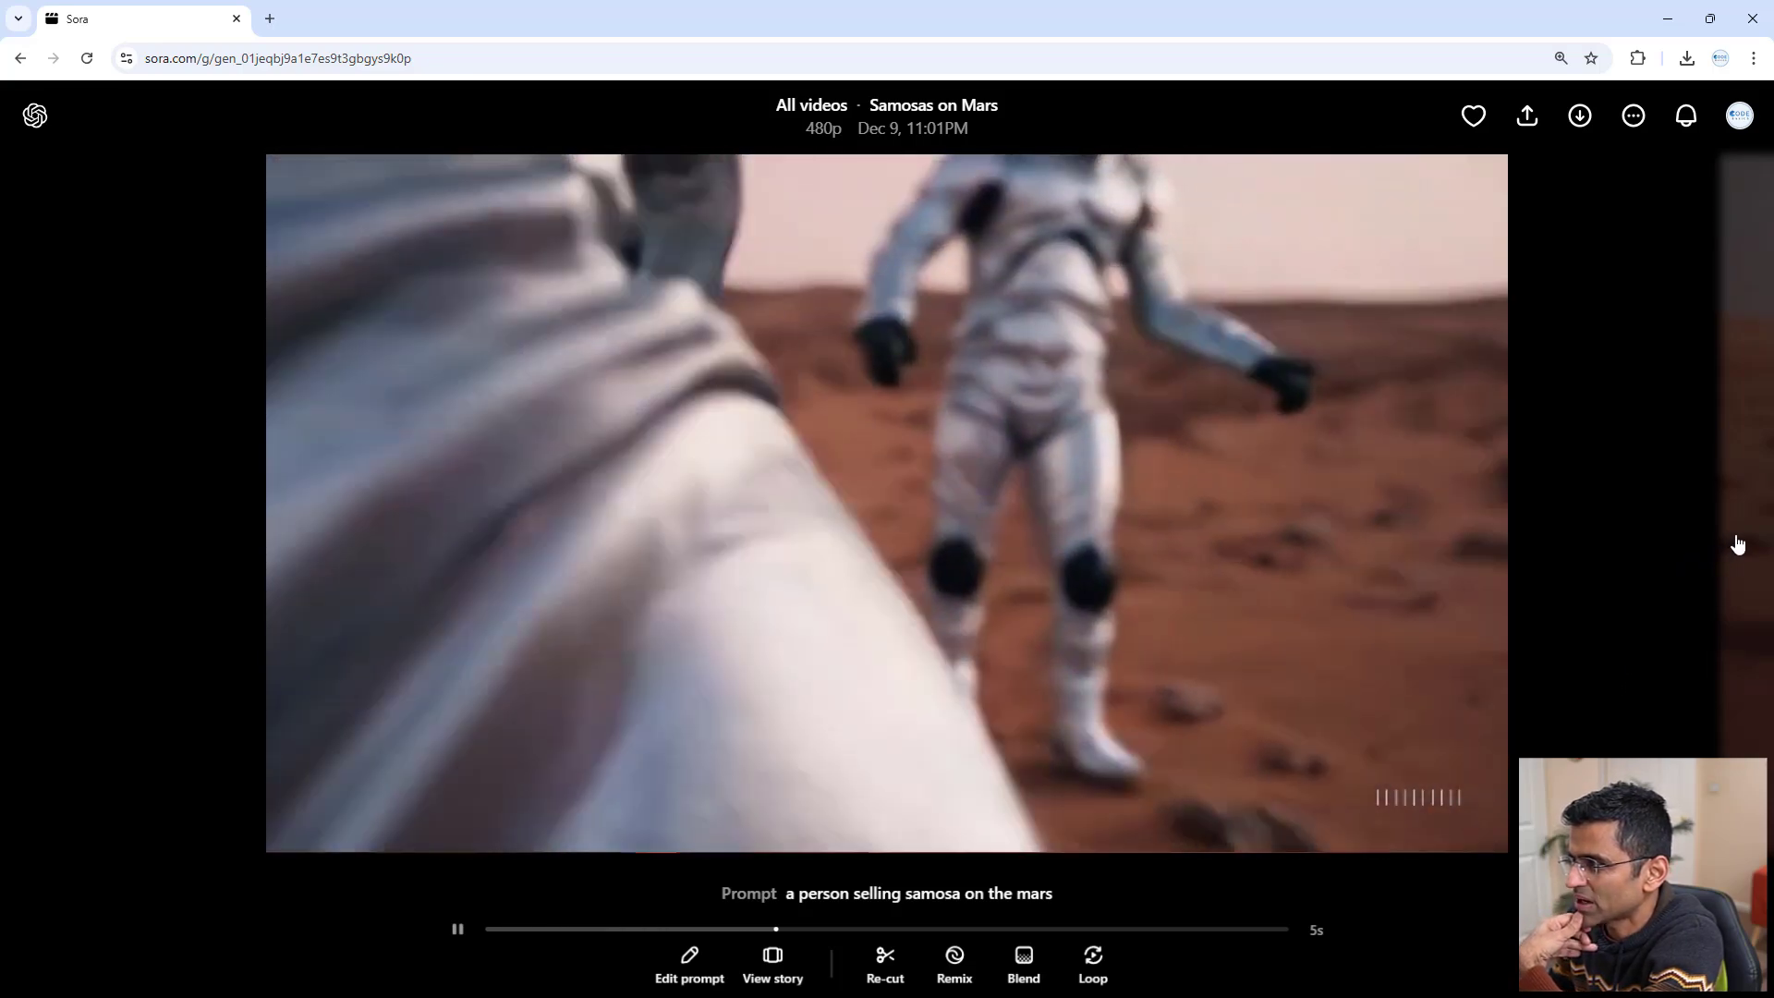
click(1735, 543)
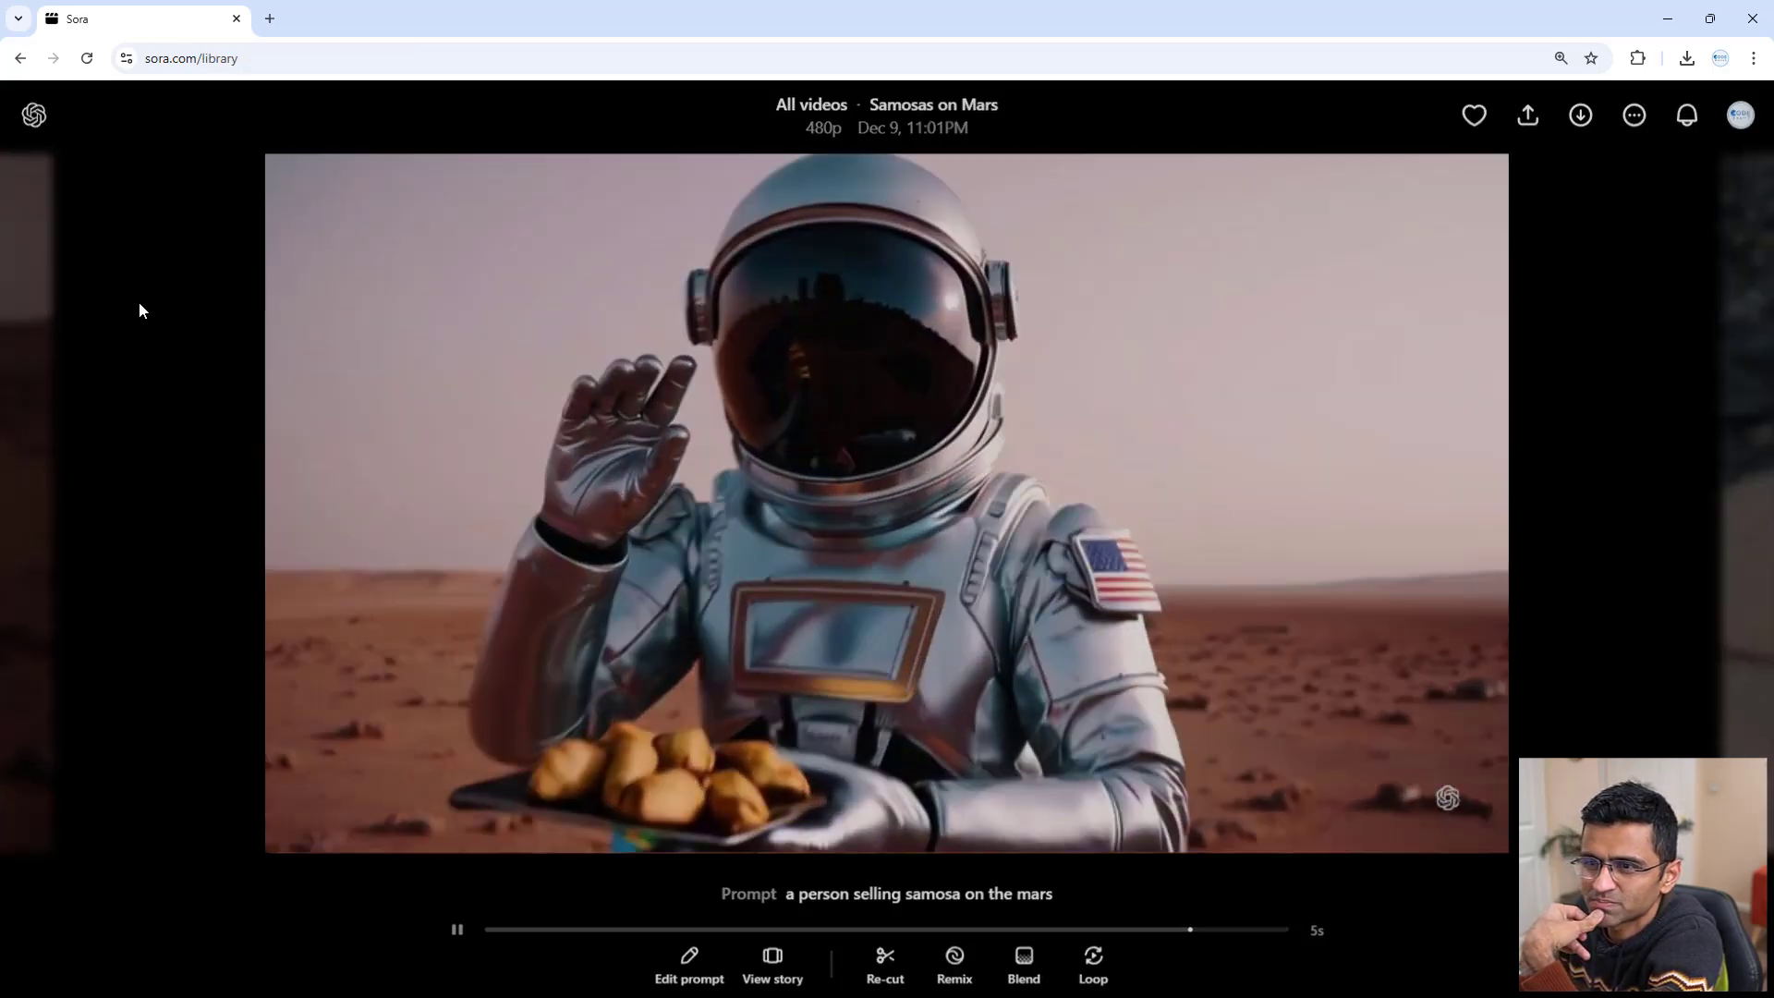
Open the Bustling Early 20th Century Harbor video from the Featured gallery
click(138, 309)
click(113, 250)
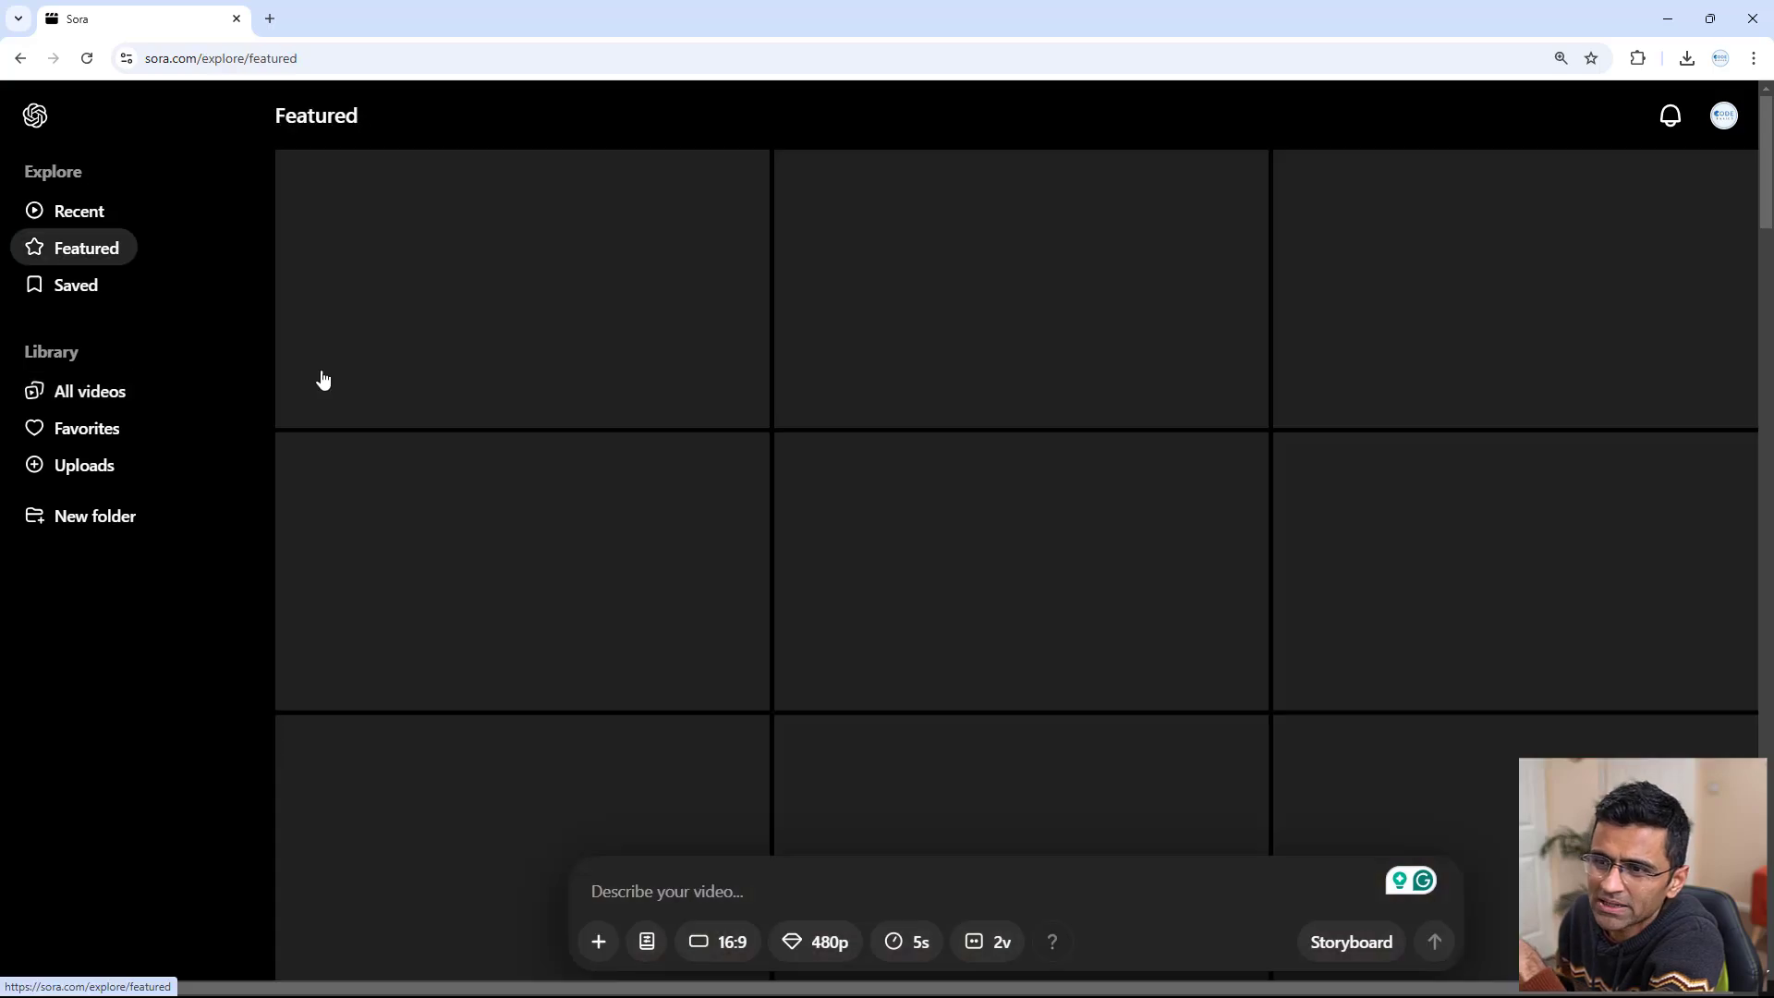
scroll(707, 693, down, 5)
scroll(693, 670, down, 15)
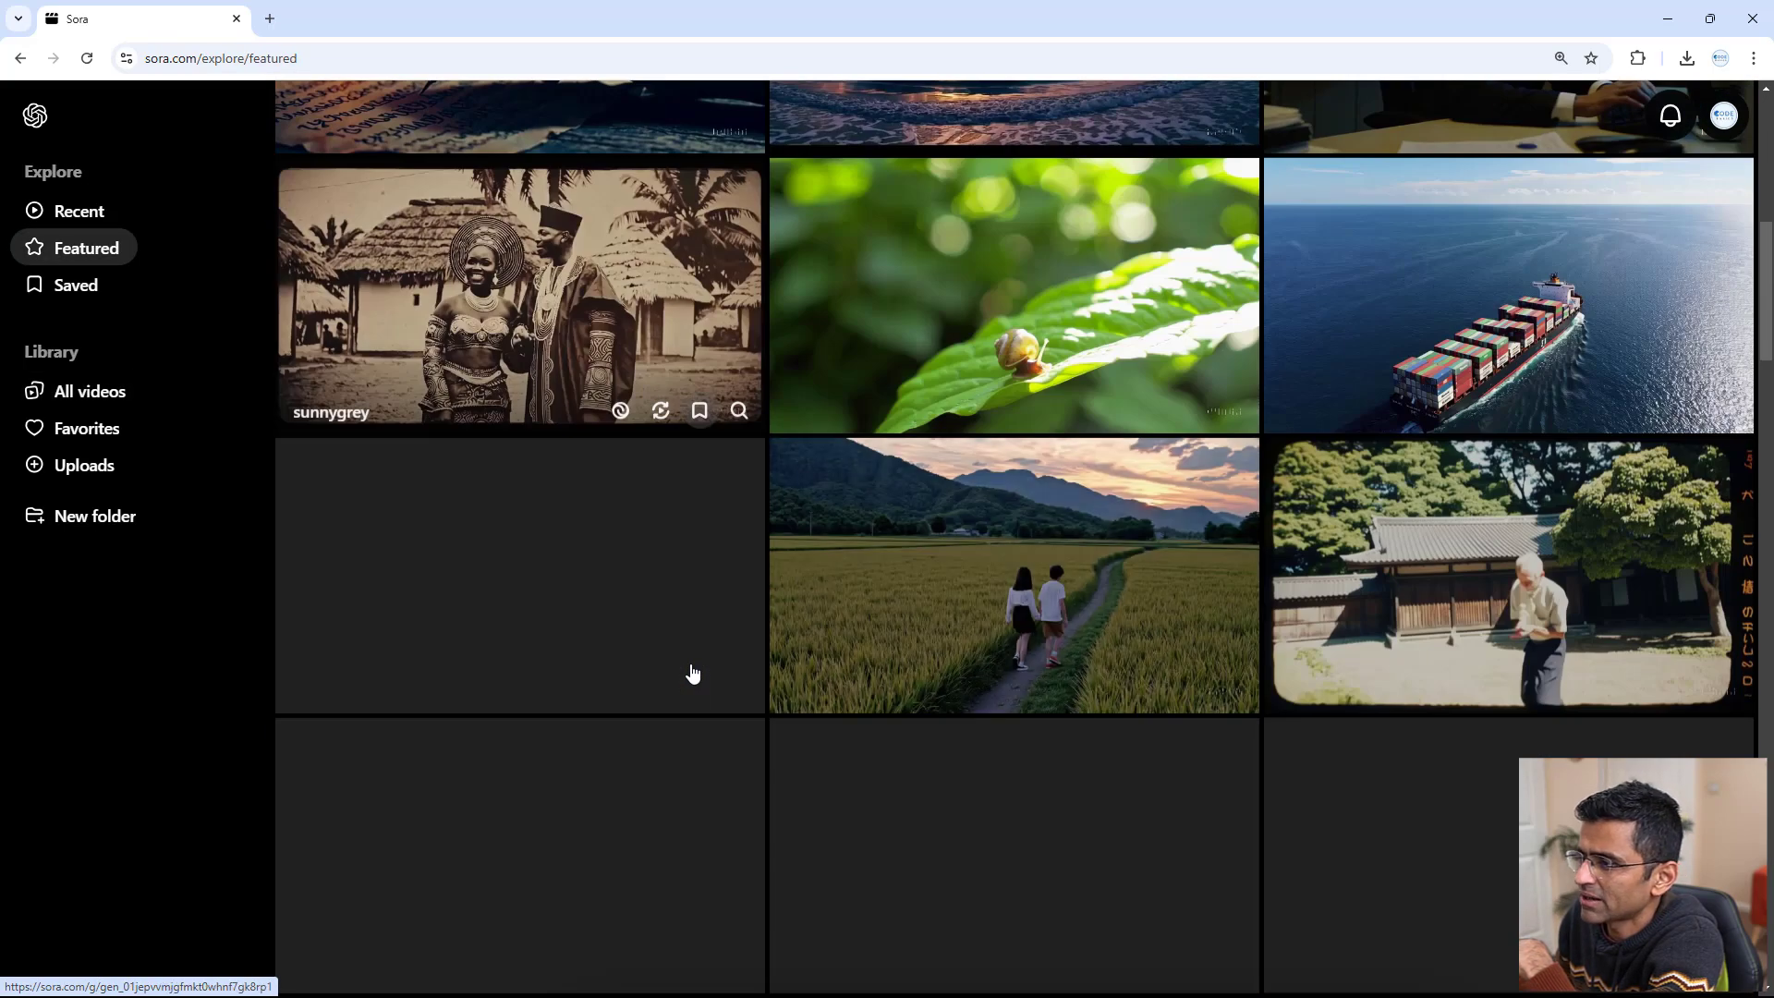
scroll(731, 677, down, 4)
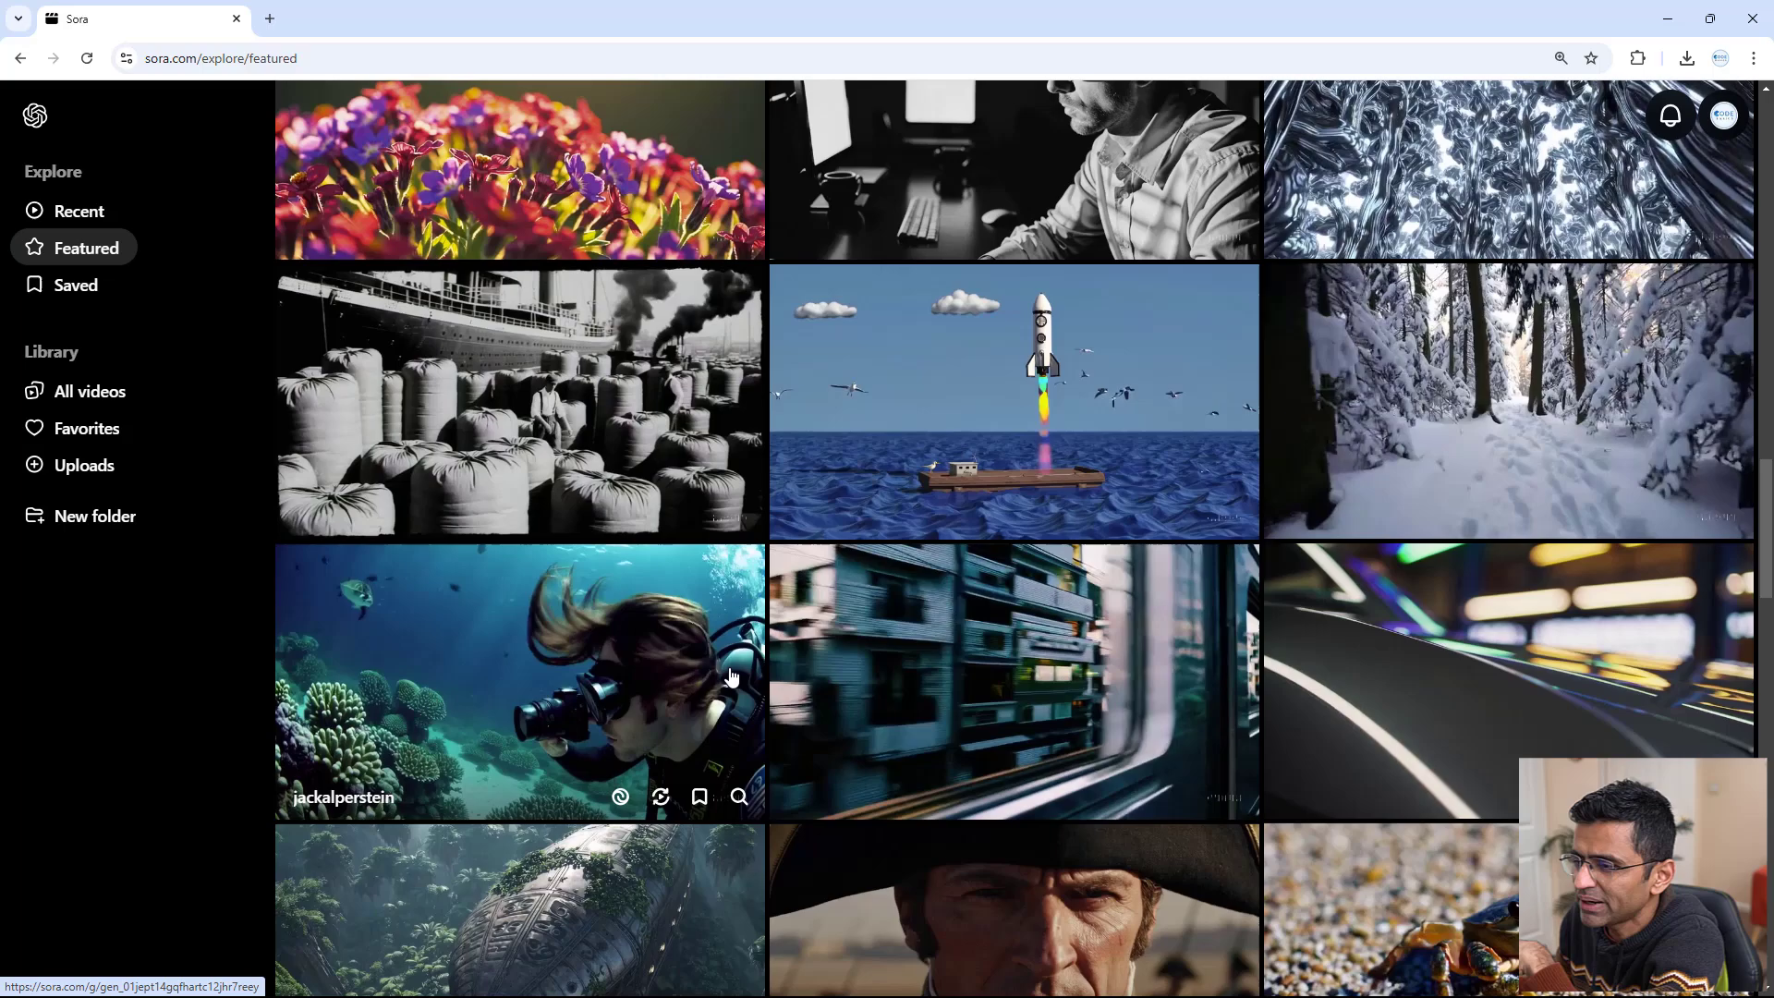
scroll(751, 530, up, 3)
click(751, 529)
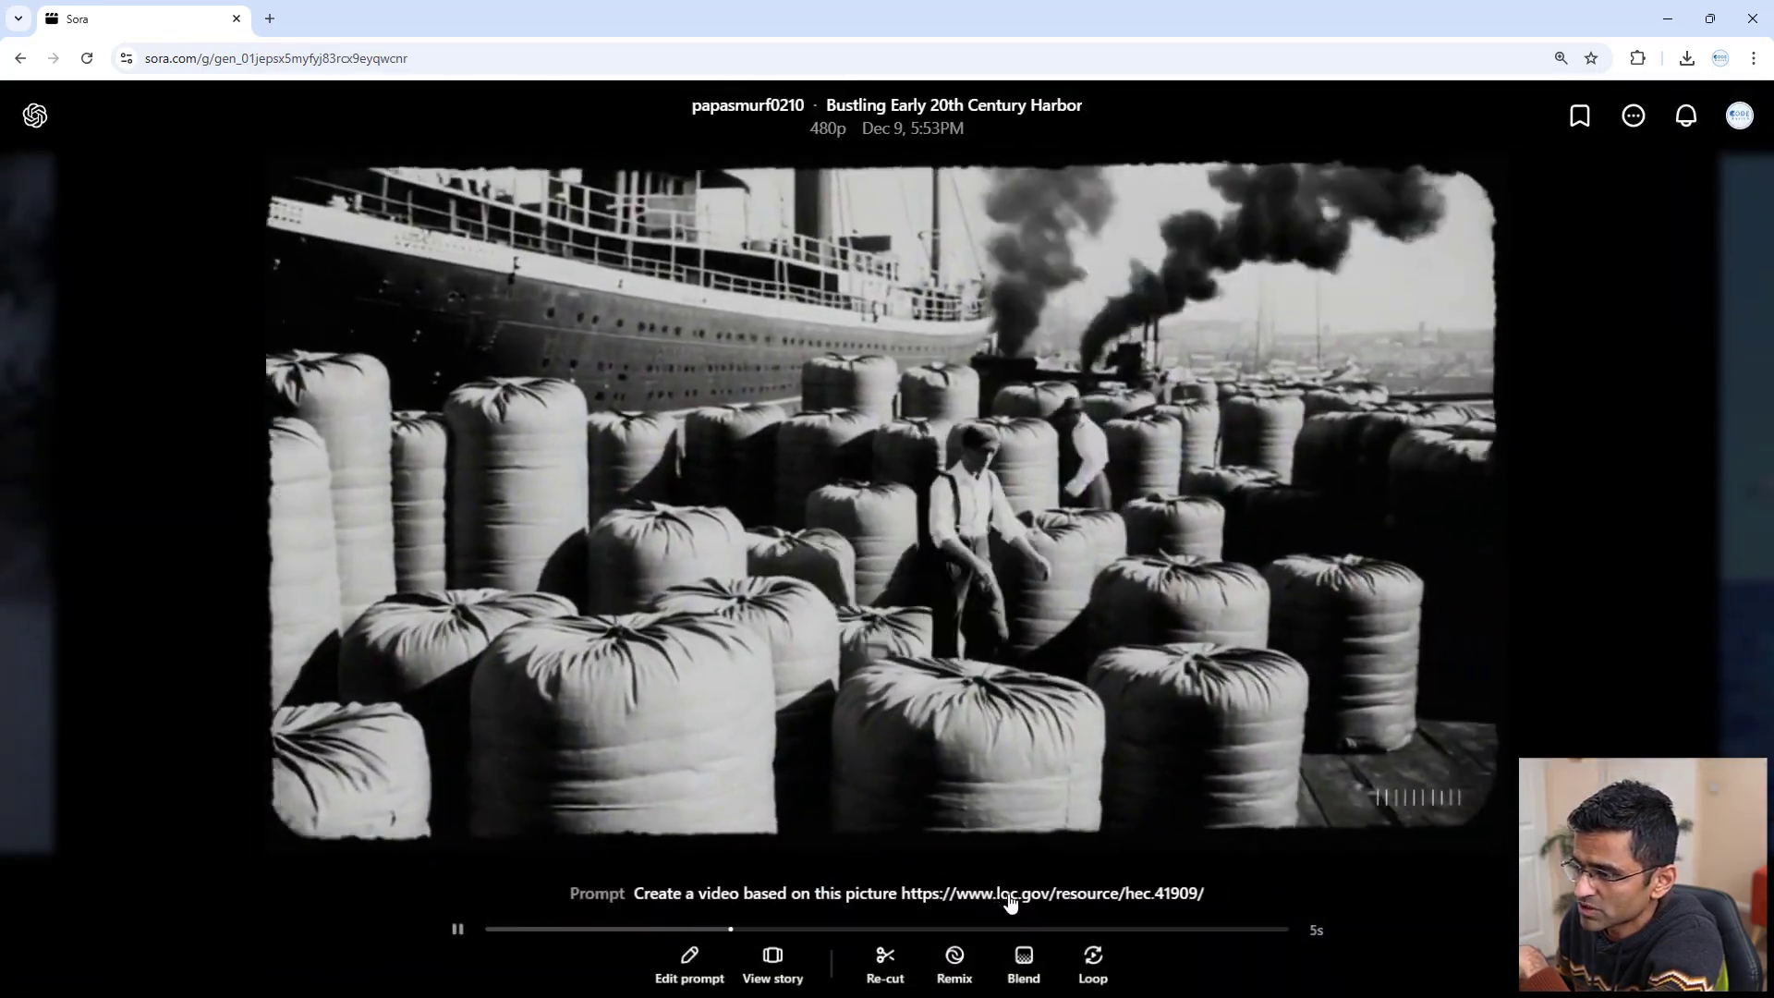
Copy the loc.gov picture link from the harbor video's prompt
right_click(1010, 897)
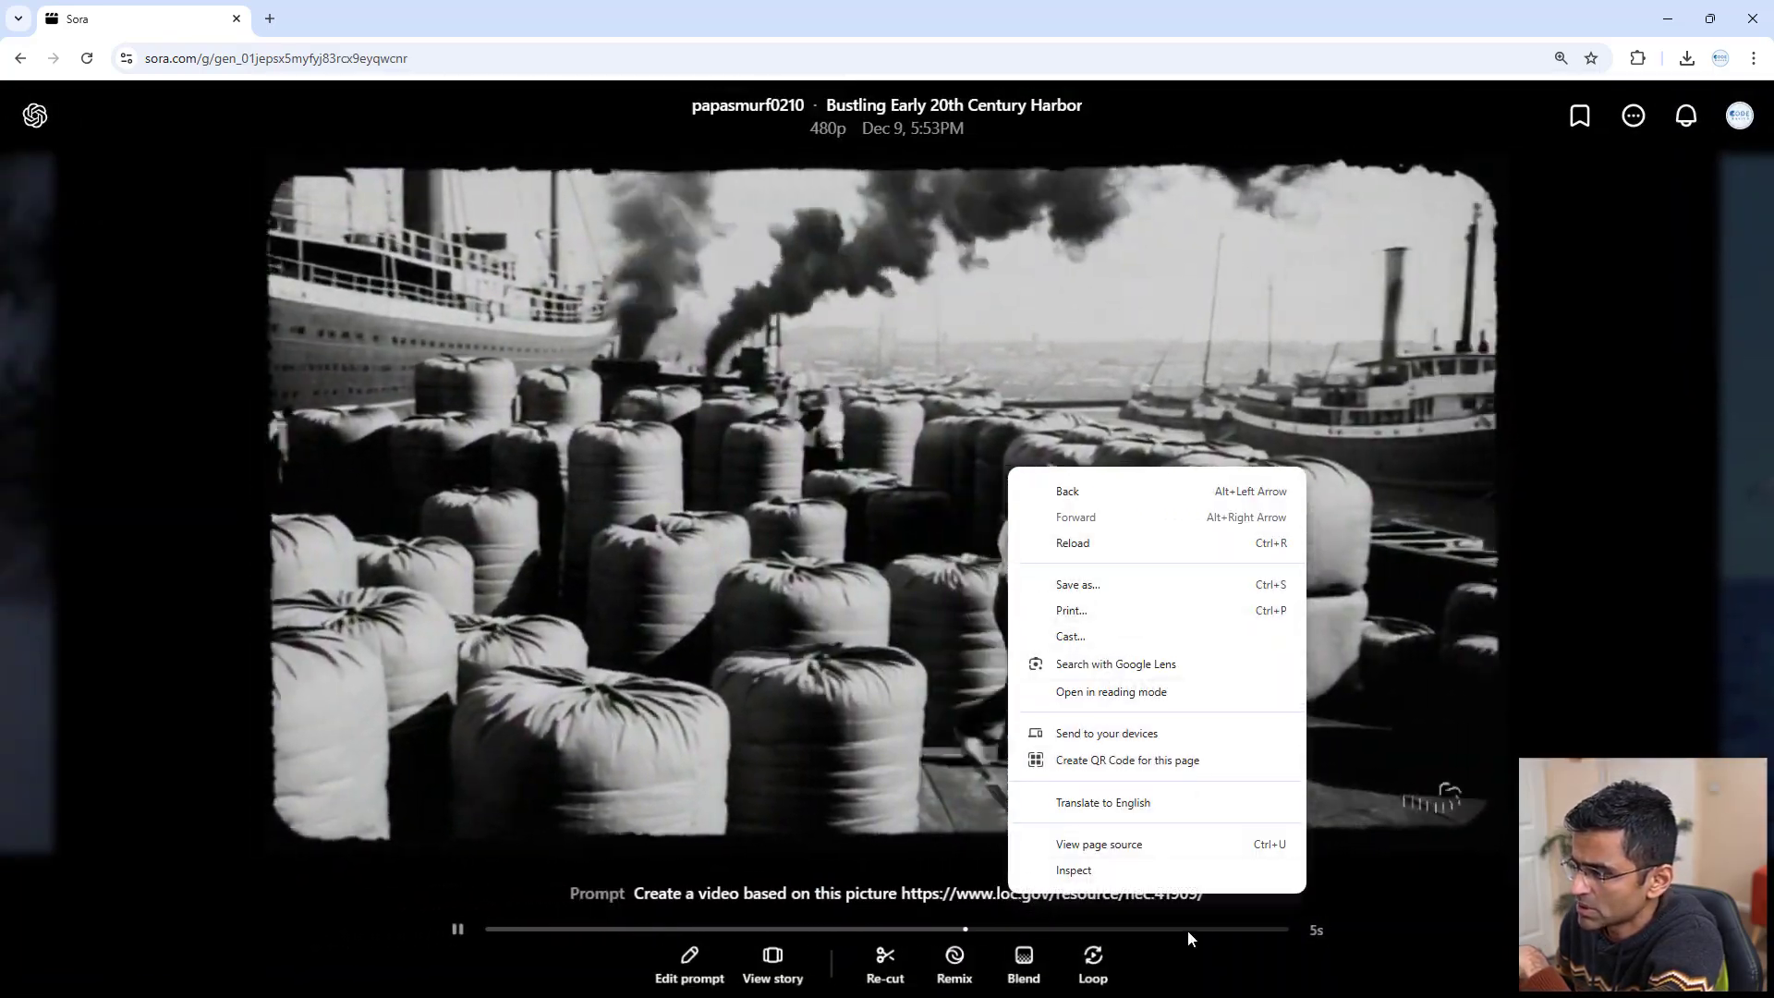
click(1169, 900)
click(1169, 901)
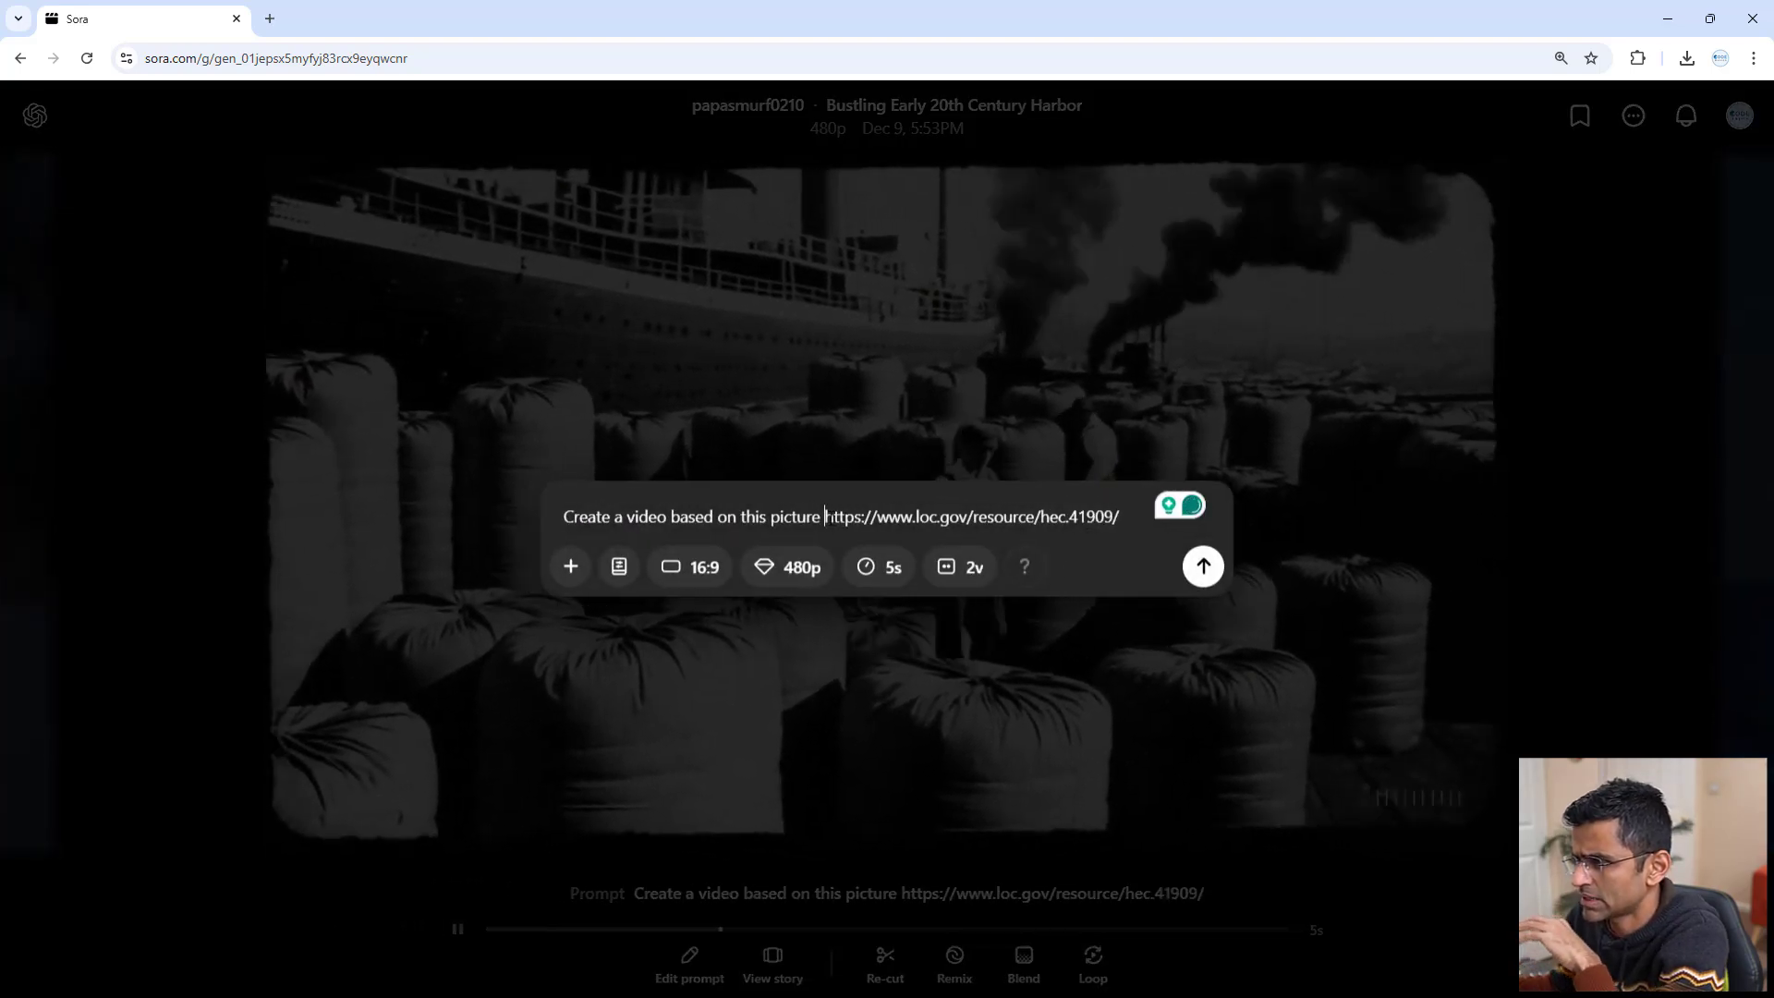
drag(826, 516, 1120, 516)
key(ctrl+c)
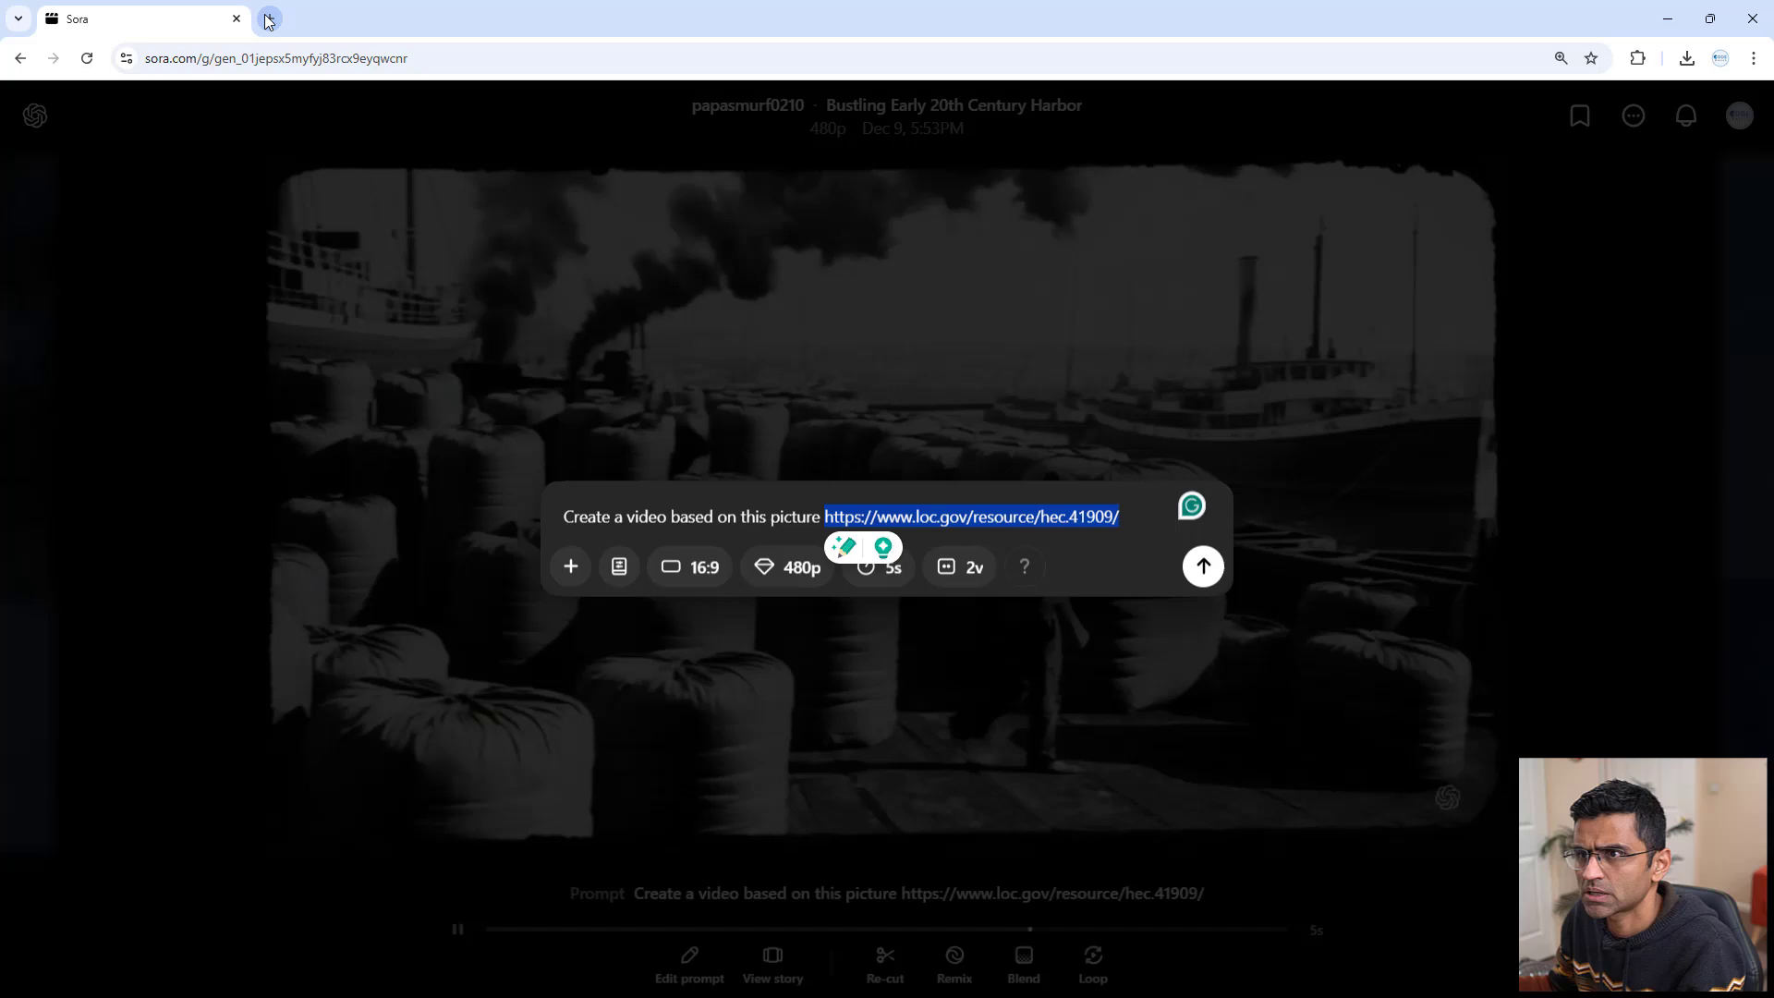
Load the copied loc.gov link in a new tab and browse the Ice skating at Lincoln Memorial page
click(270, 19)
key(ctrl+v)
key(Return)
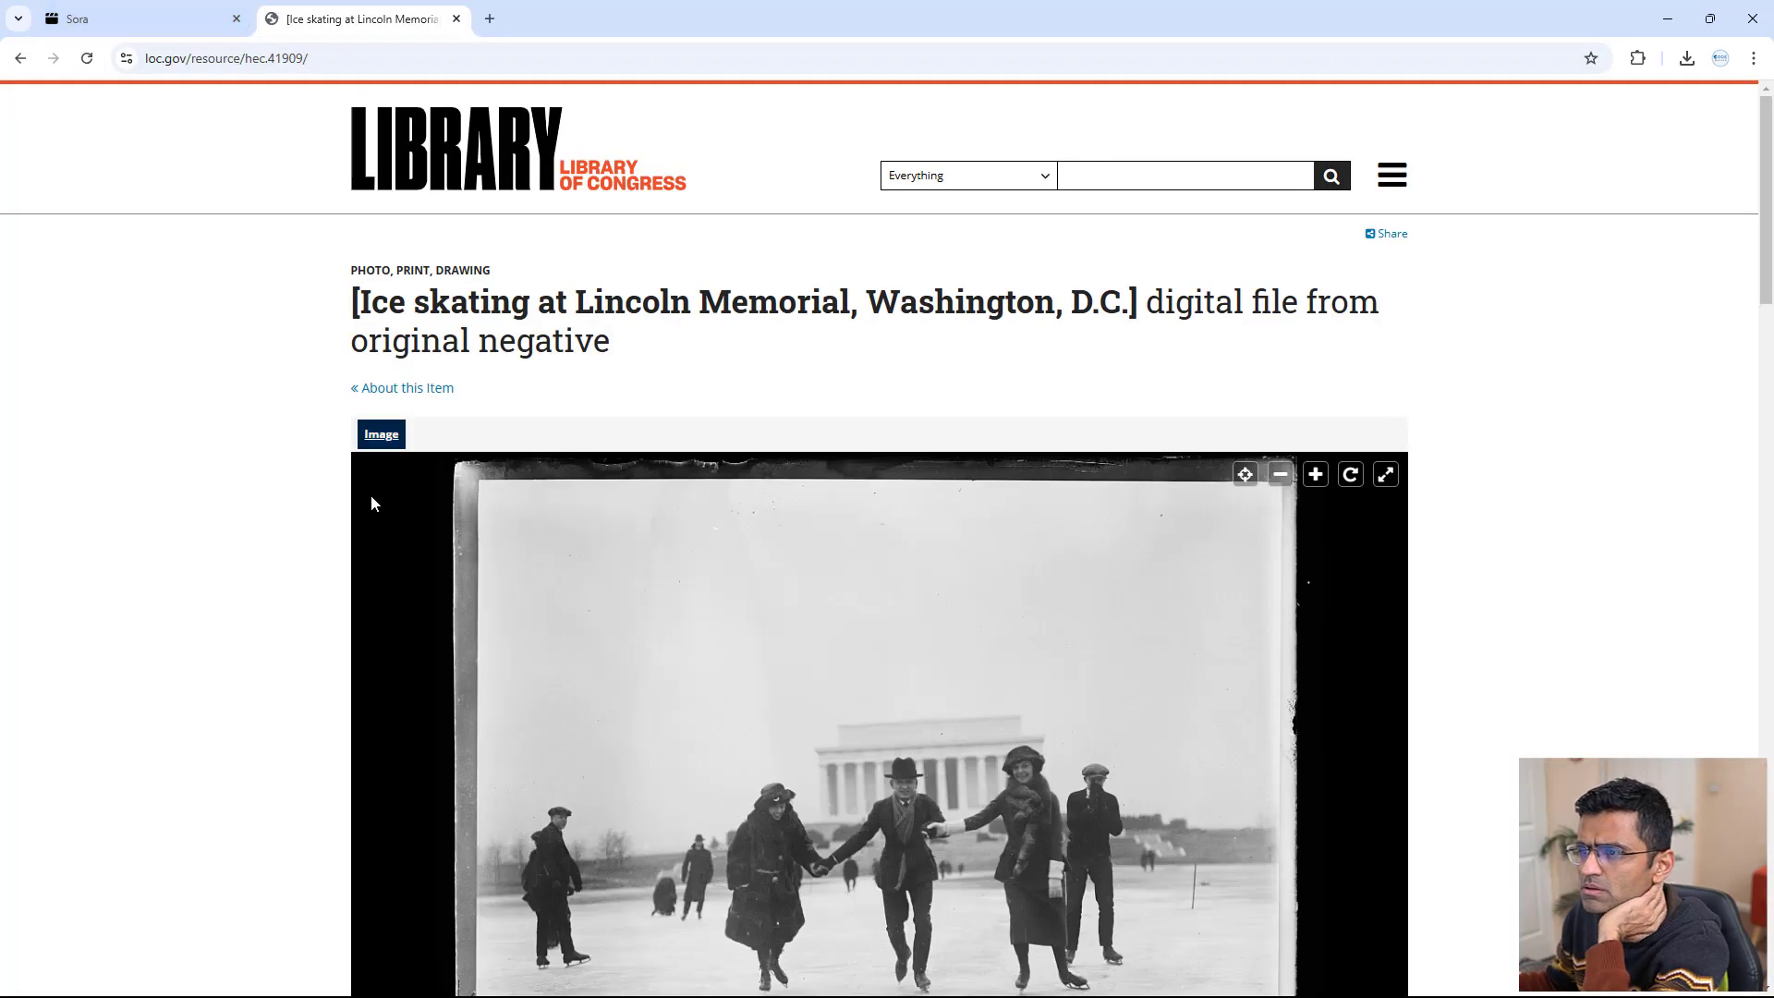
scroll(130, 516, down, 3)
scroll(190, 551, down, 1)
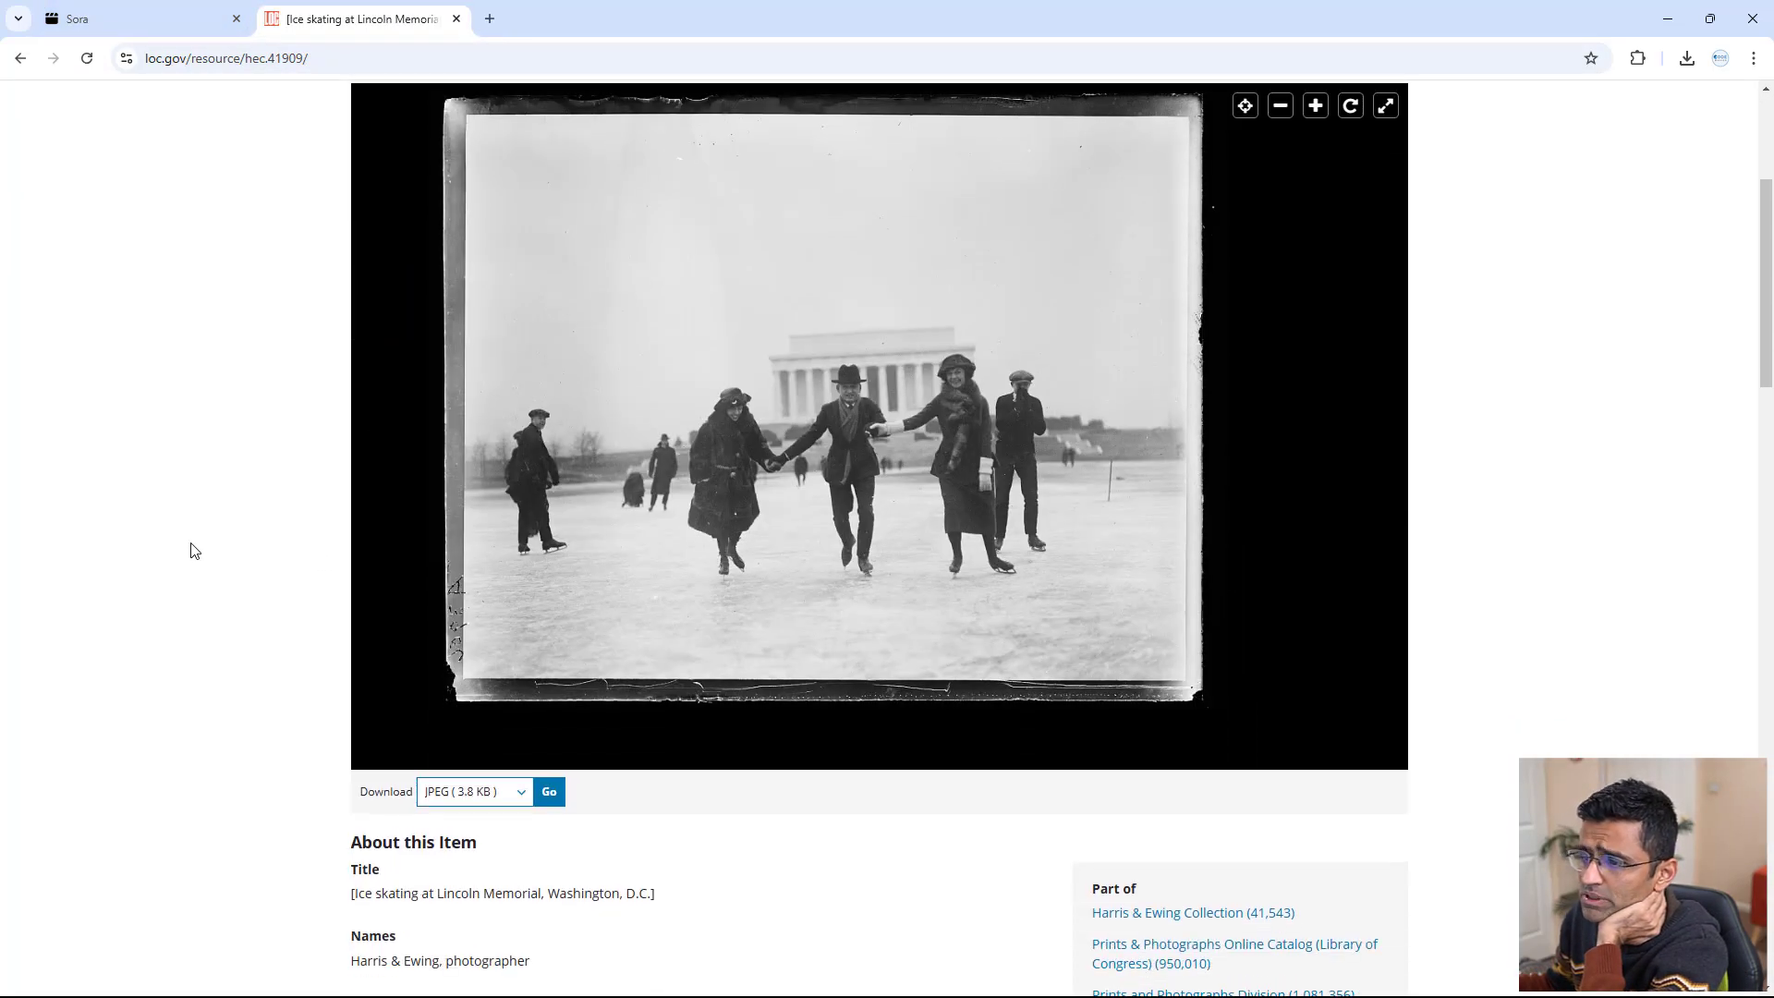
scroll(1038, 571, up, 1)
scroll(340, 594, up, 3)
scroll(263, 643, down, 20)
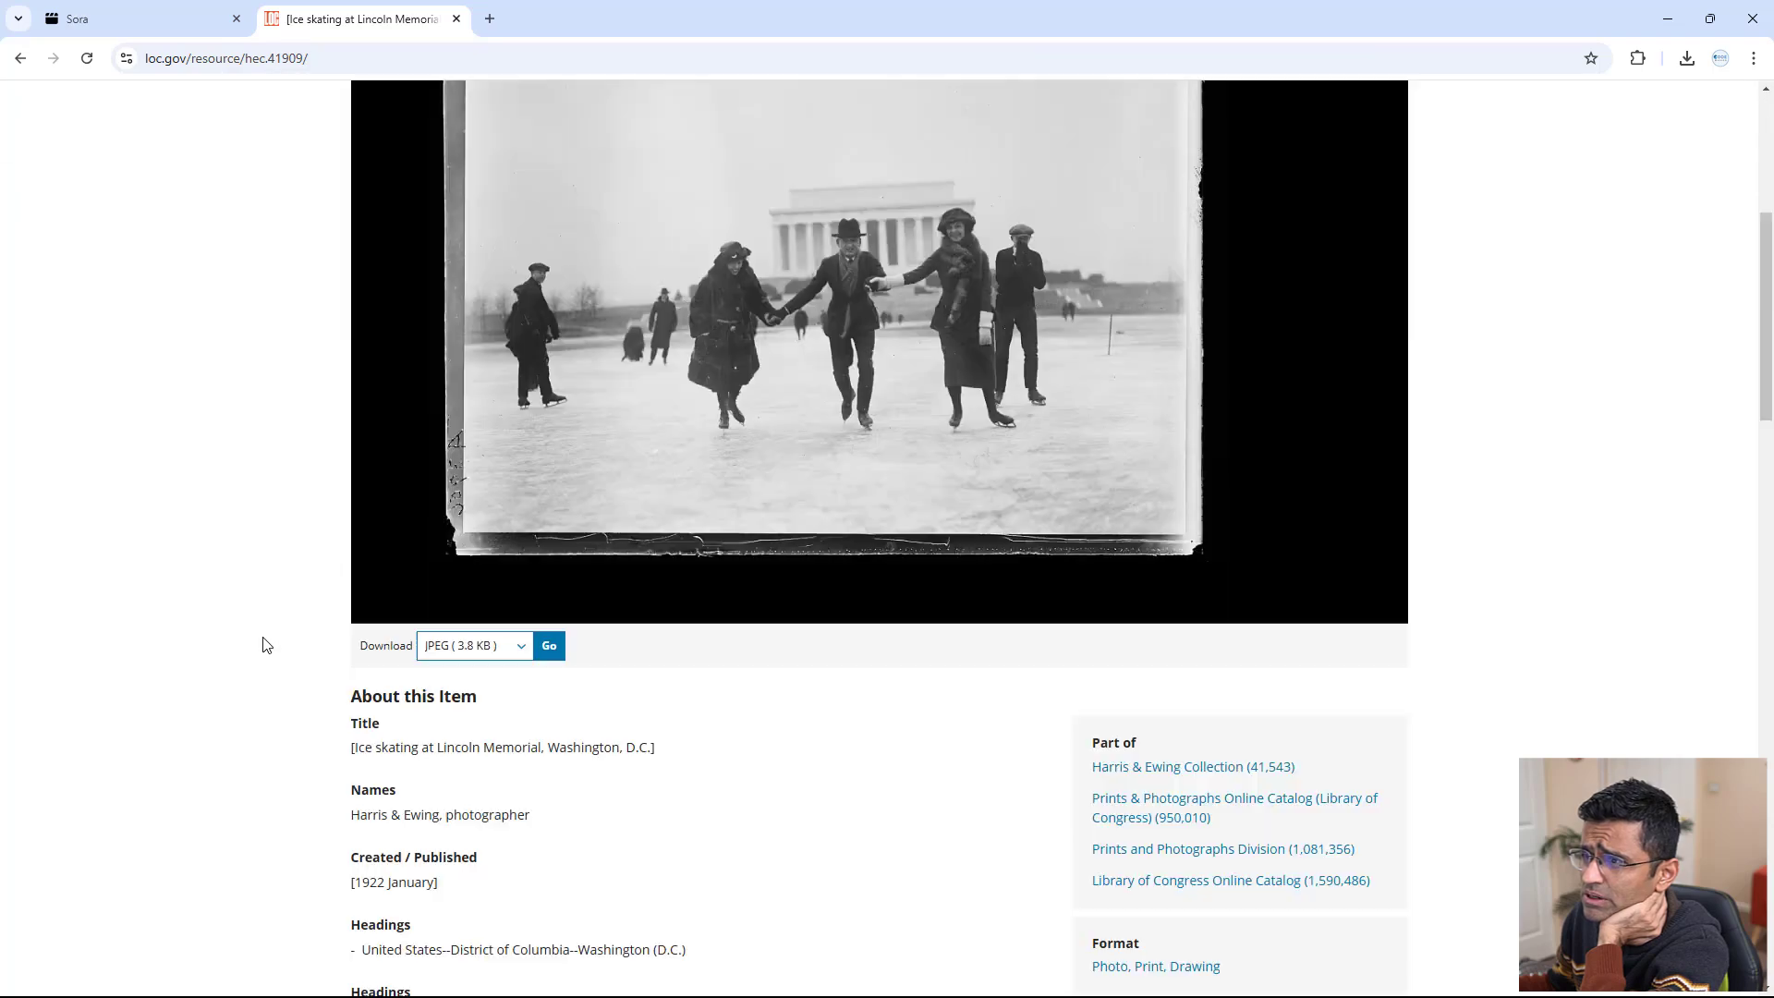
scroll(263, 644, down, 5)
scroll(263, 644, up, 2)
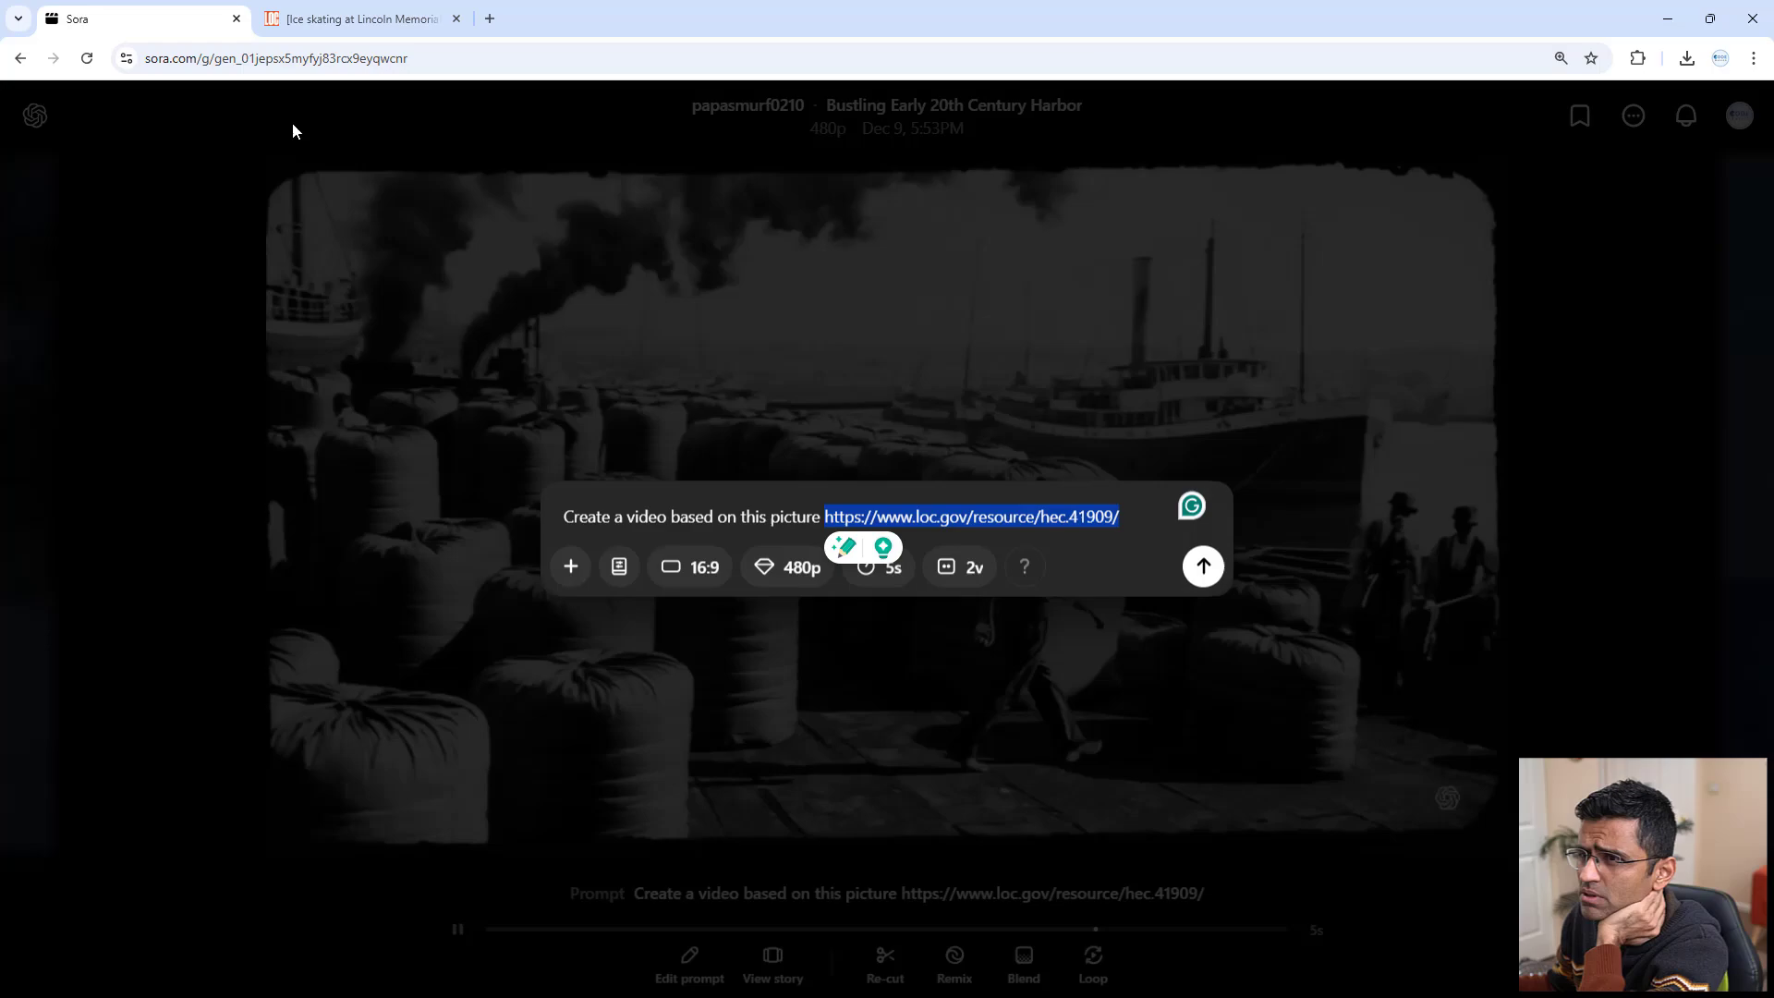
Dismiss the prompt editor so the harbor clip with cotton bales and steamship plays again
click(1571, 452)
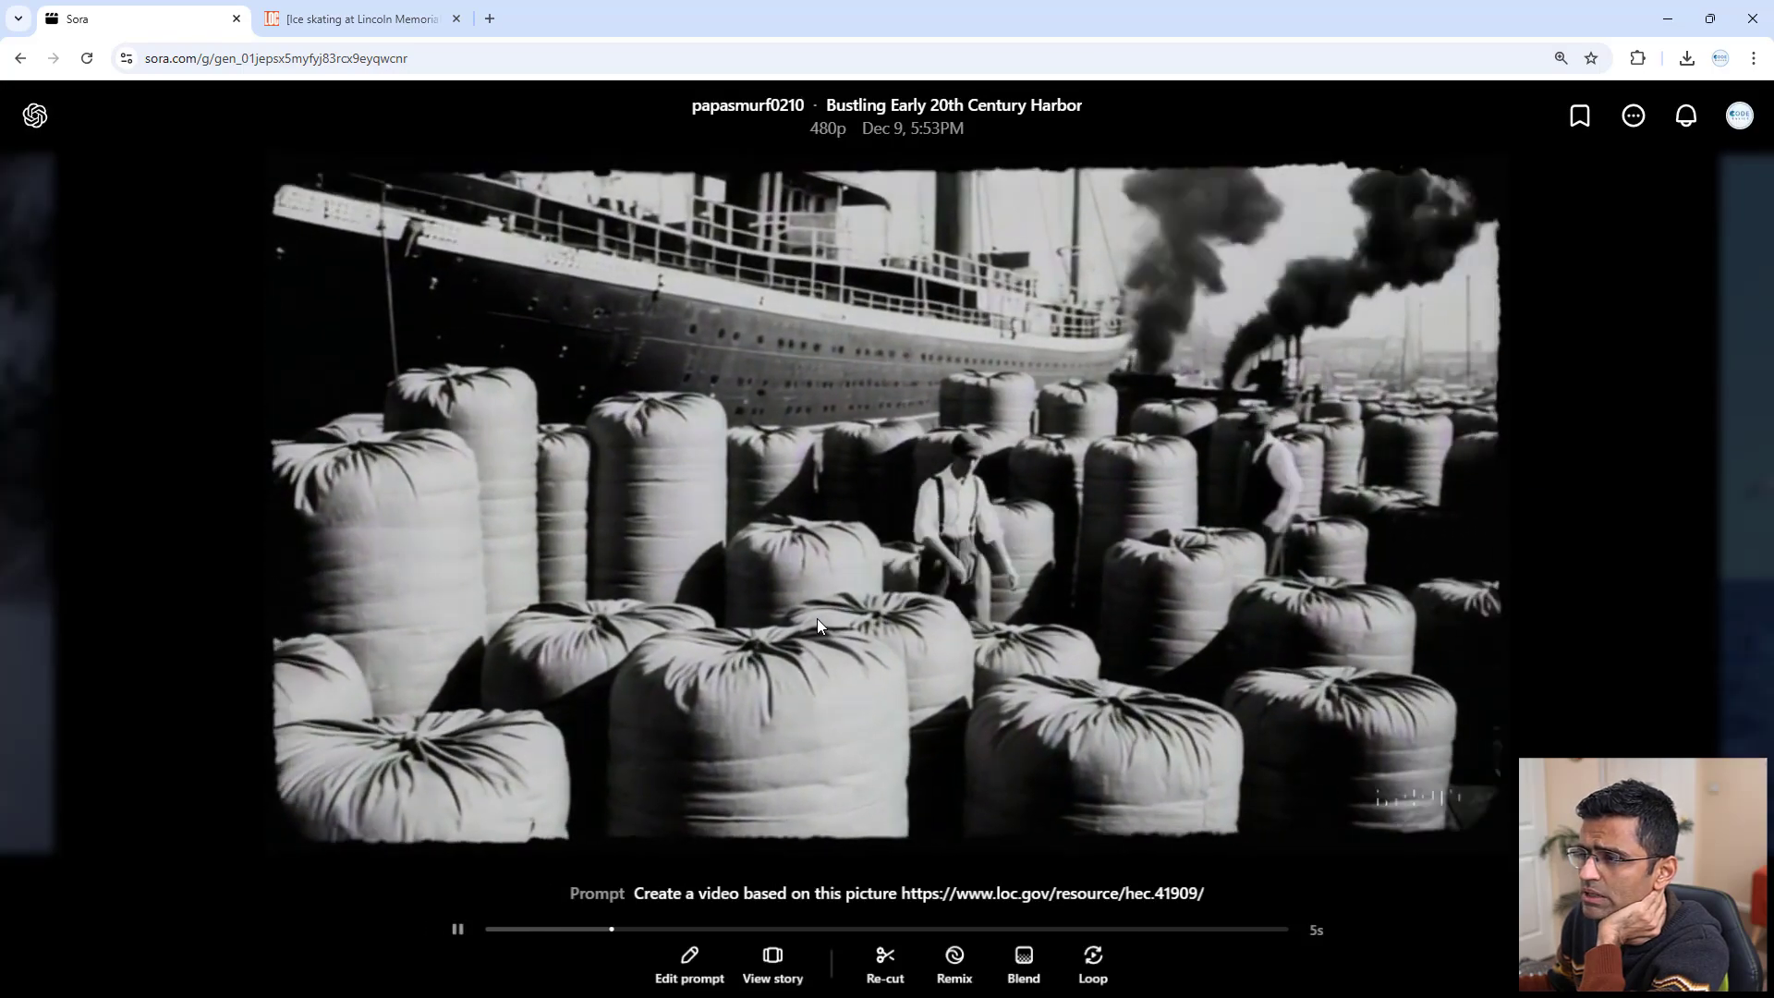